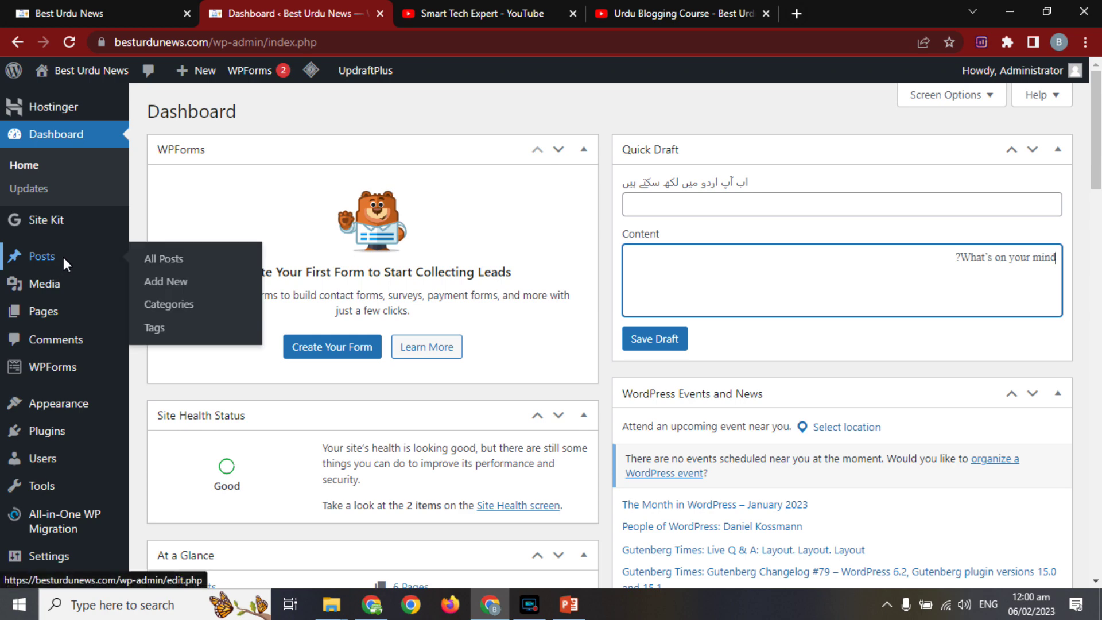
# Step: Look through the site's list of all posts and return to the dashboard
pyautogui.click(149, 259)
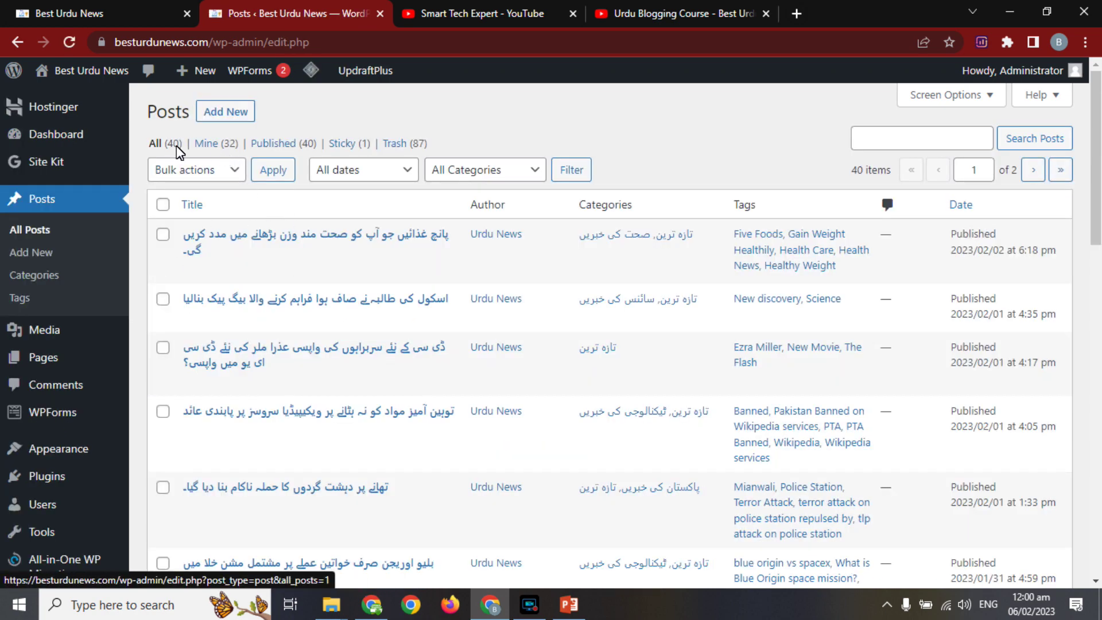
pyautogui.click(71, 139)
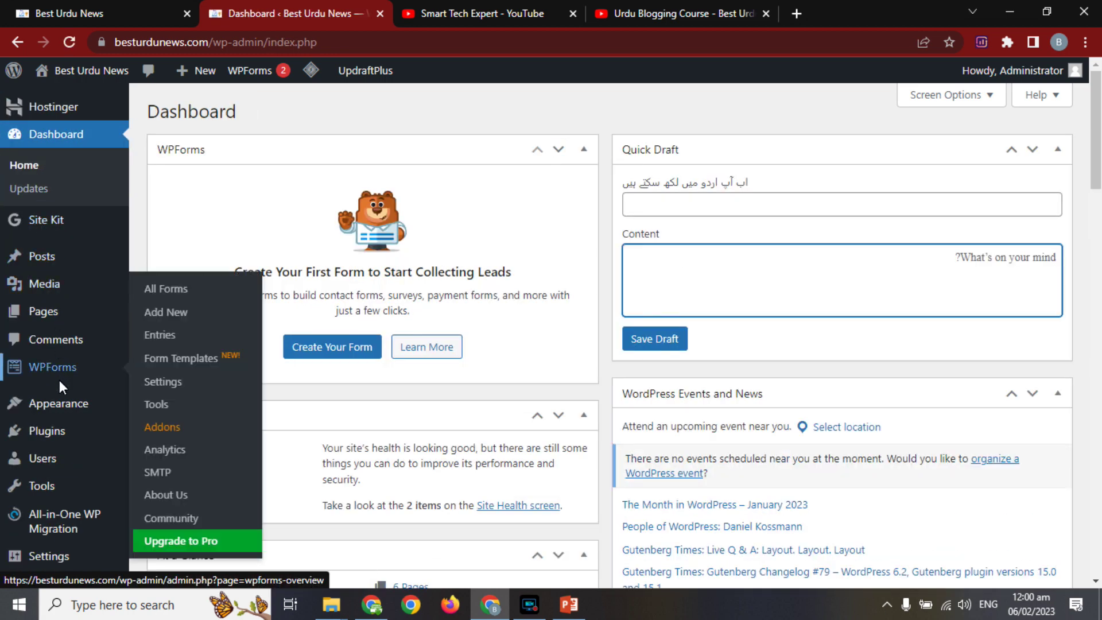
# Step: Search the plugins available to add for "all in one seo"
pyautogui.moveTo(49, 434)
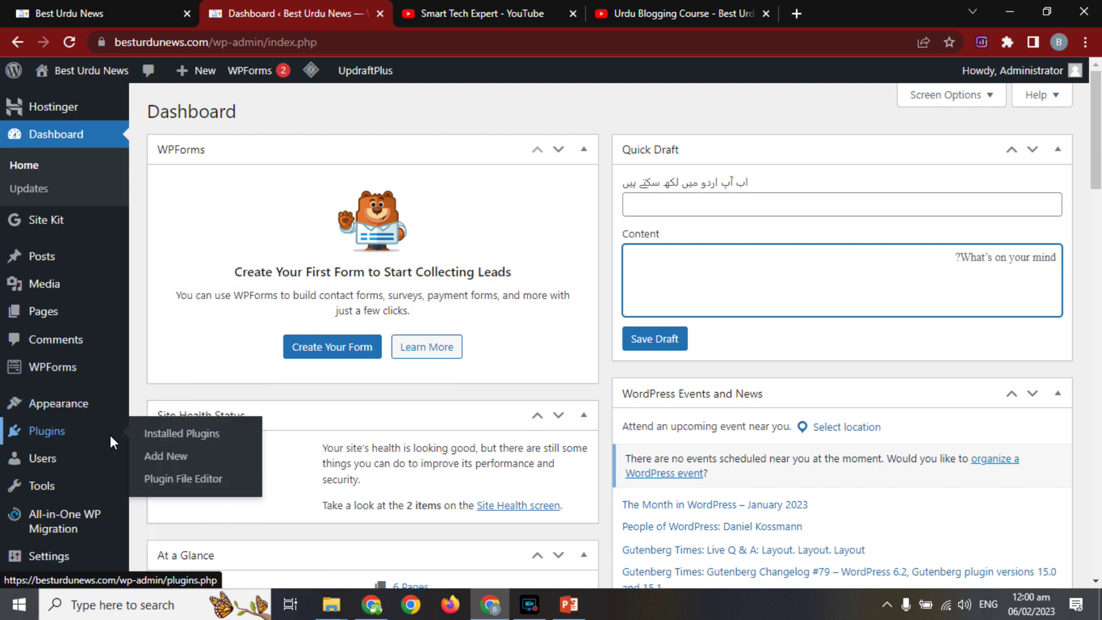
pyautogui.click(162, 456)
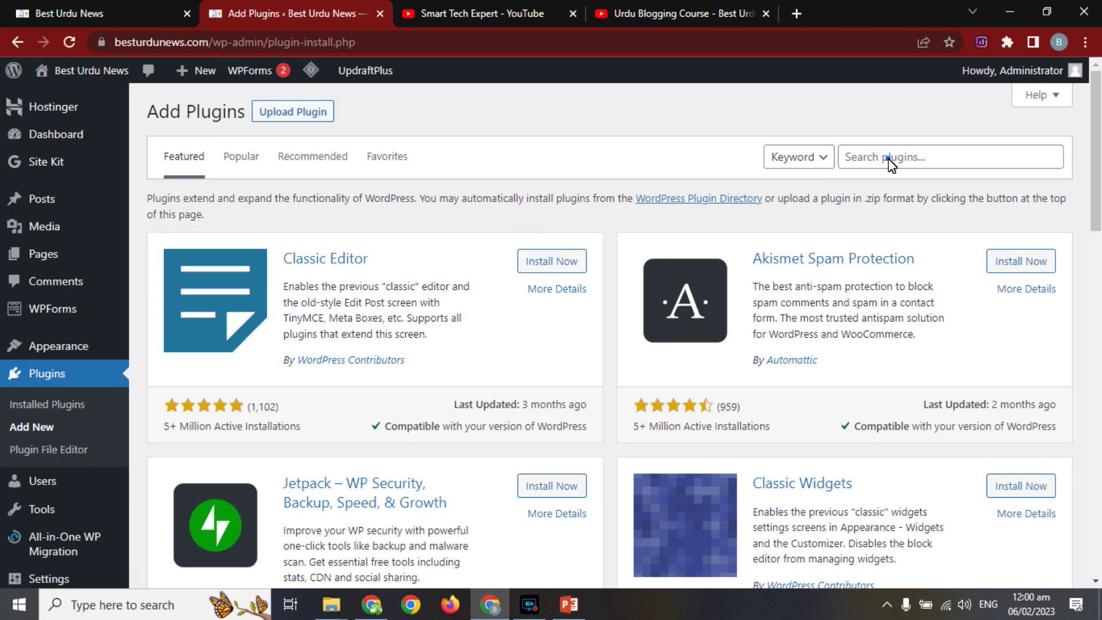
pyautogui.click(890, 163)
pyautogui.write('all')
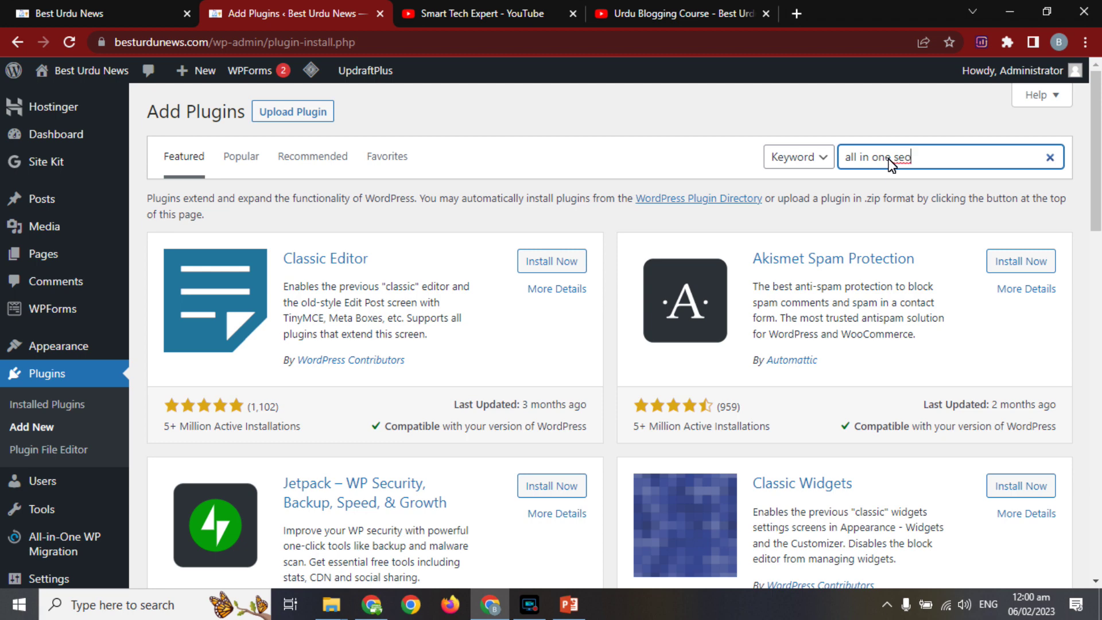
pyautogui.write(' in one seo')
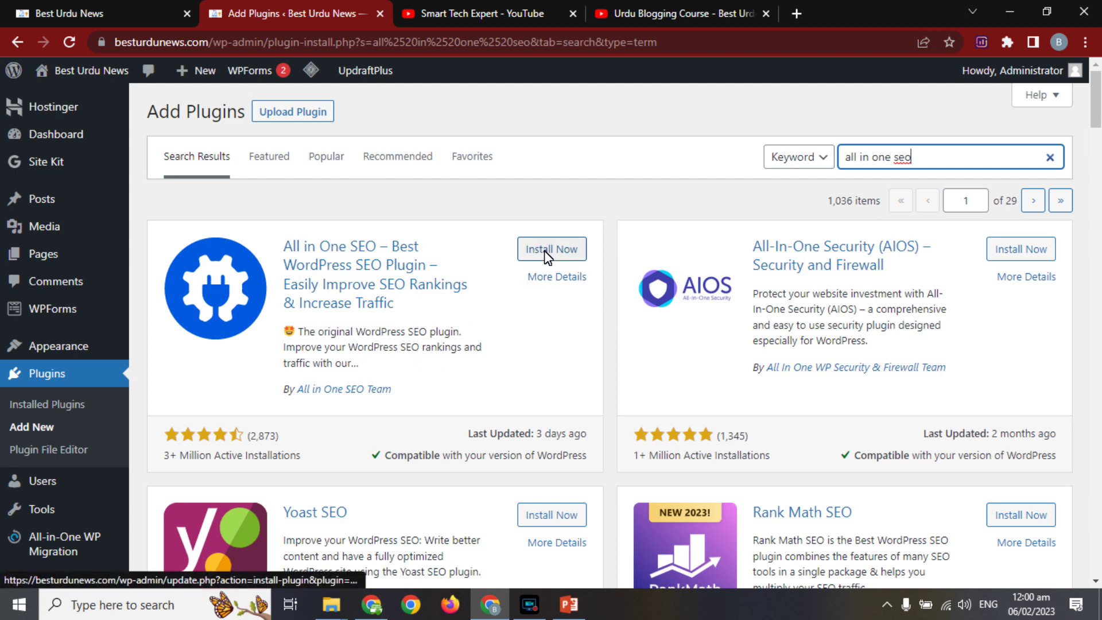
# Step: Check the All in One SEO plugin's installation count, last update and compatibility, and install and activate it
pyautogui.tripleClick(198, 457)
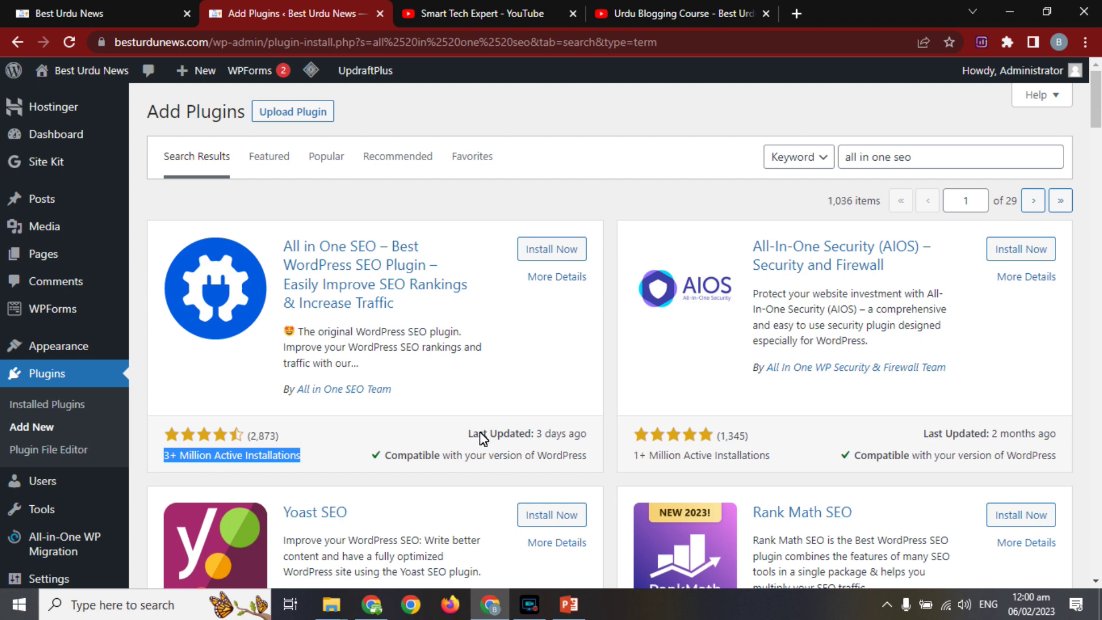
pyautogui.tripleClick(556, 435)
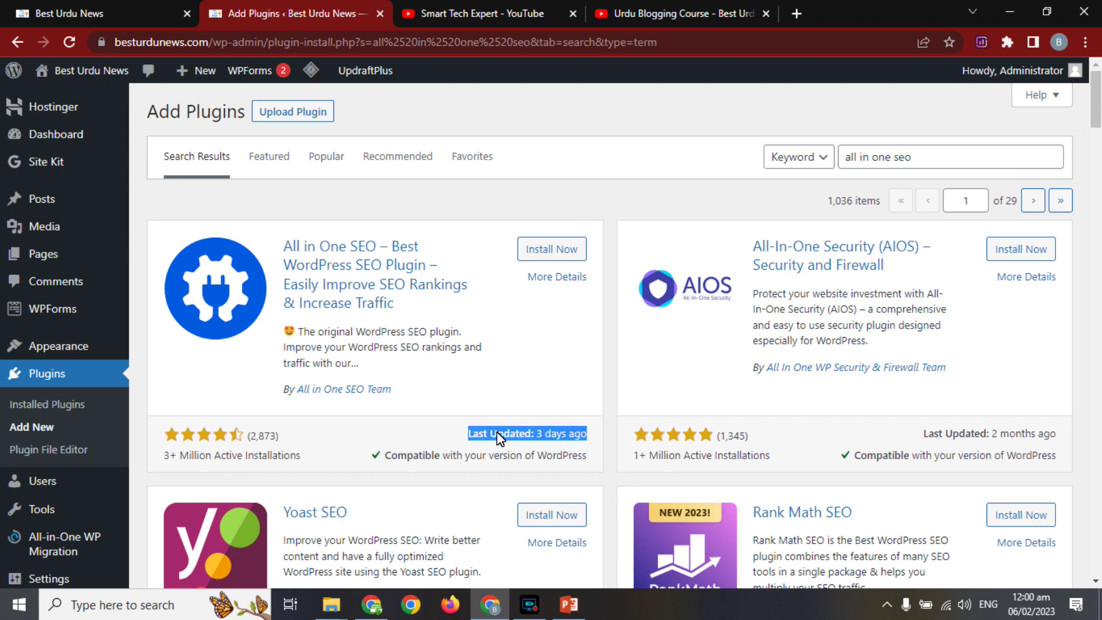
pyautogui.tripleClick(419, 457)
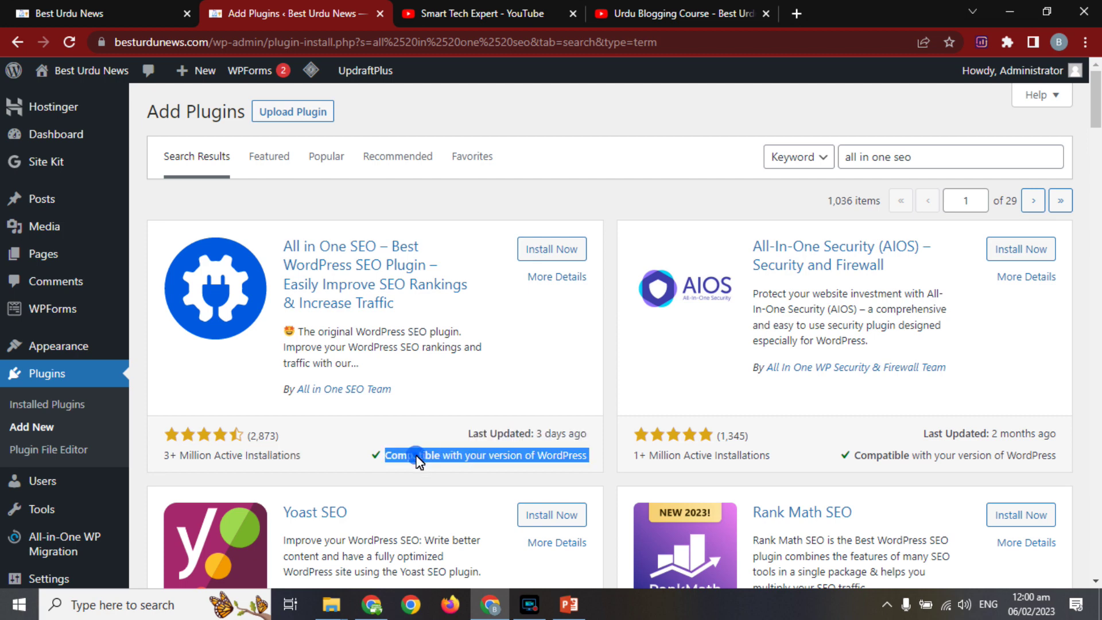
pyautogui.click(551, 248)
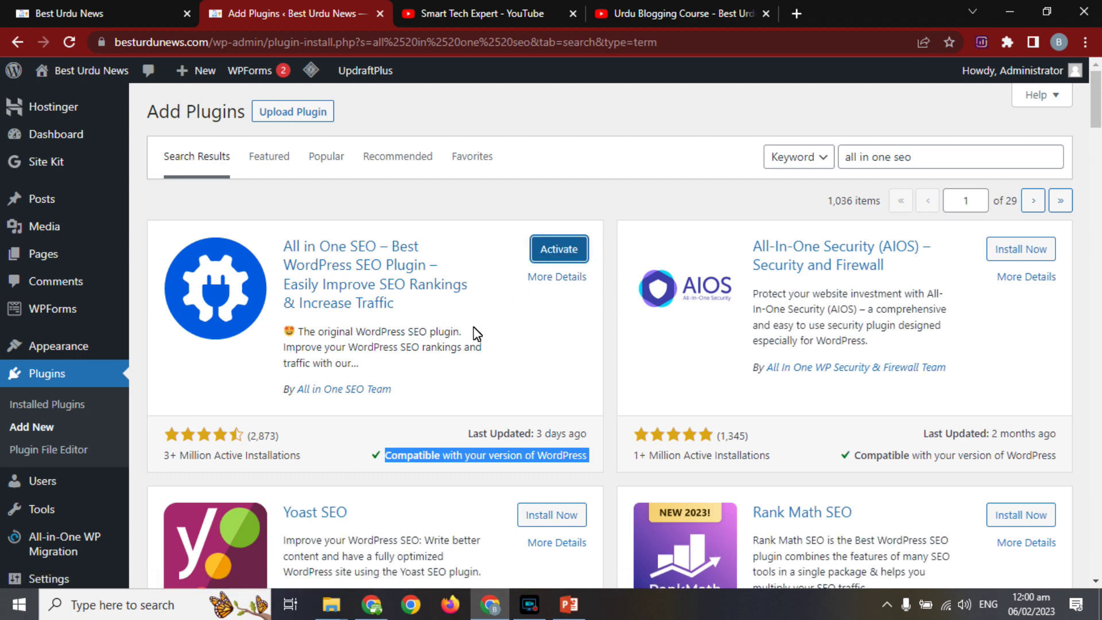
pyautogui.click(549, 256)
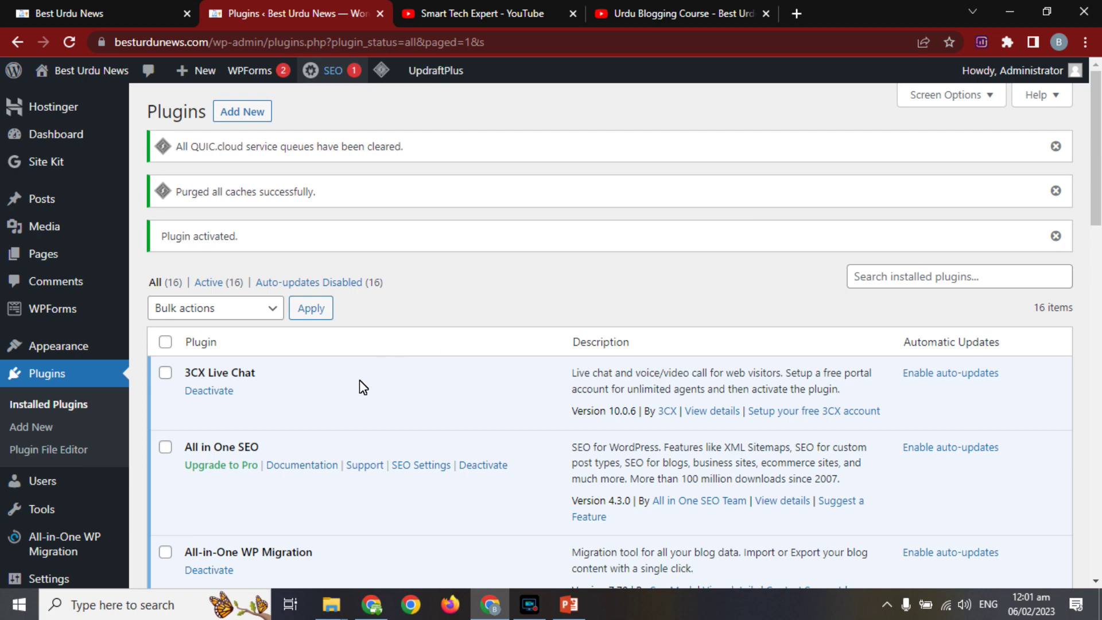
# Step: Open the SEO settings of the All in One SEO plugin and start its setup wizard
pyautogui.click(412, 466)
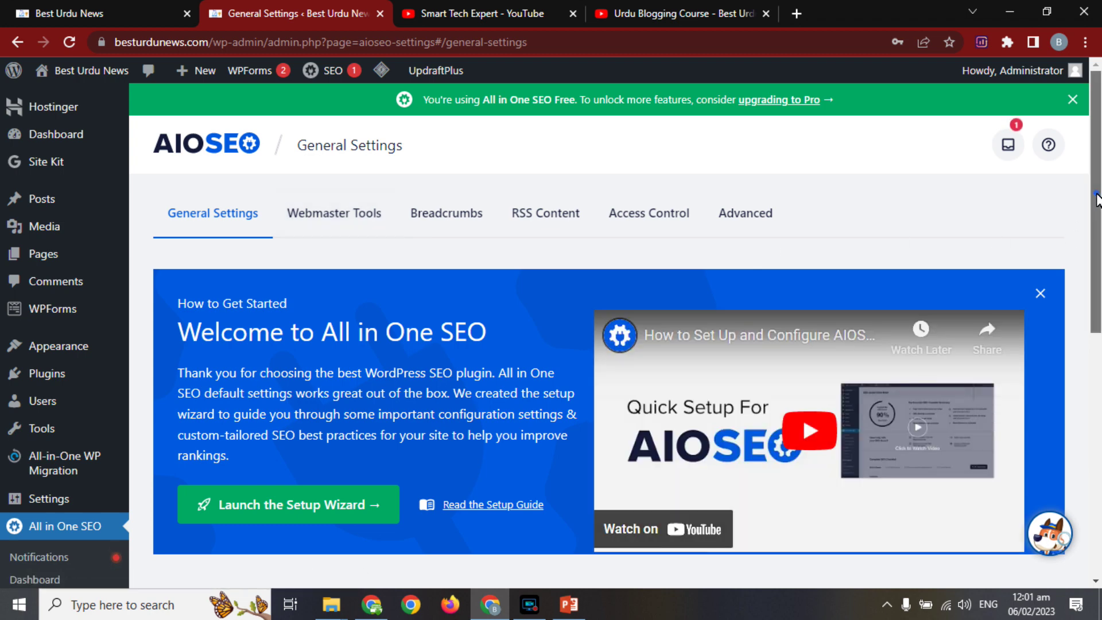
pyautogui.scroll(-1, 1096, 198)
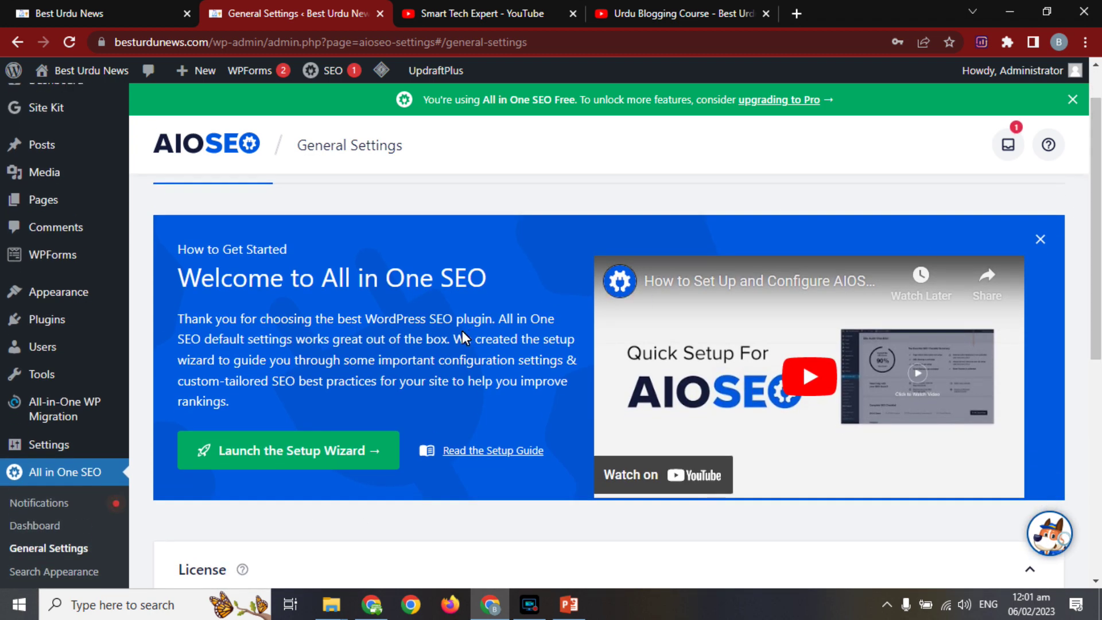
pyautogui.click(275, 448)
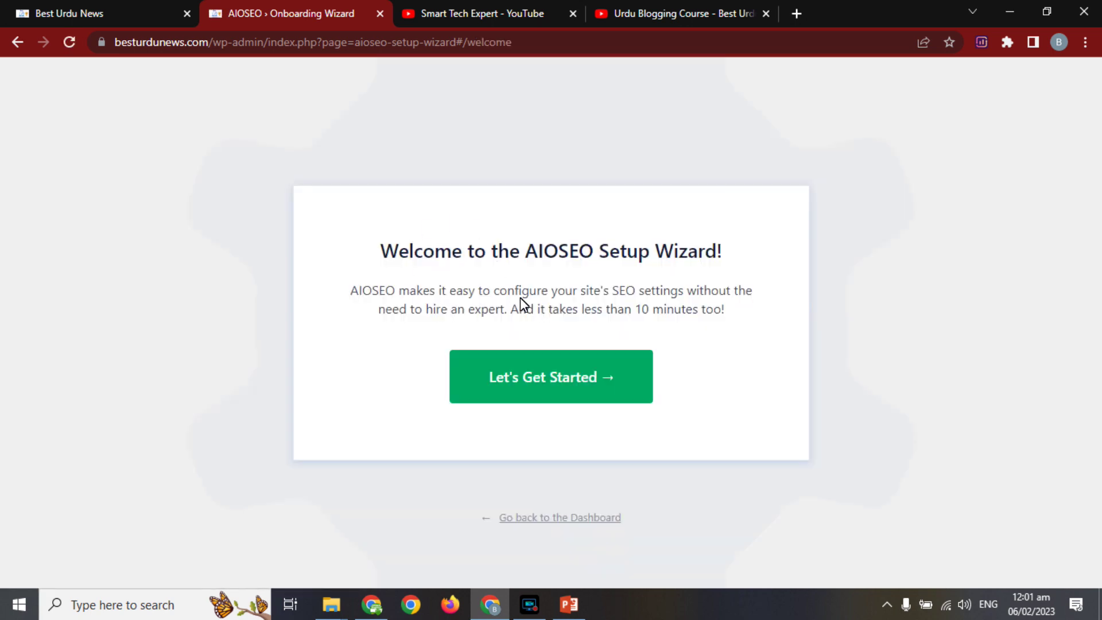
pyautogui.click(545, 376)
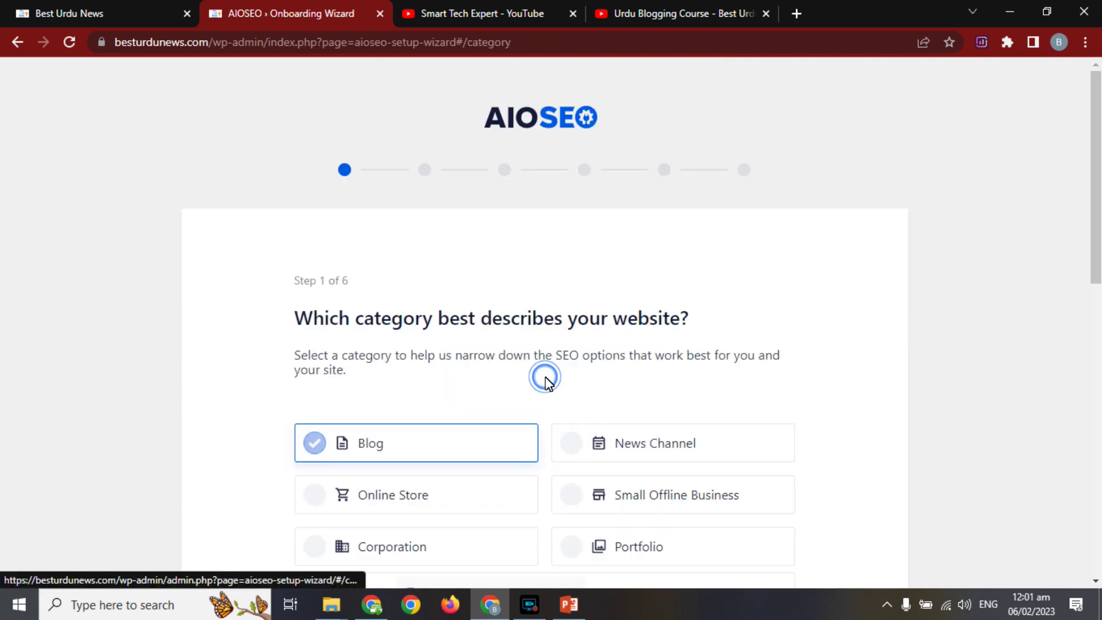
# Step: Rebuild the home page meta description from the tags Site Title, Separator and Tagline, in that order
pyautogui.moveTo(1098, 172); pyautogui.dragTo(1098, 228)
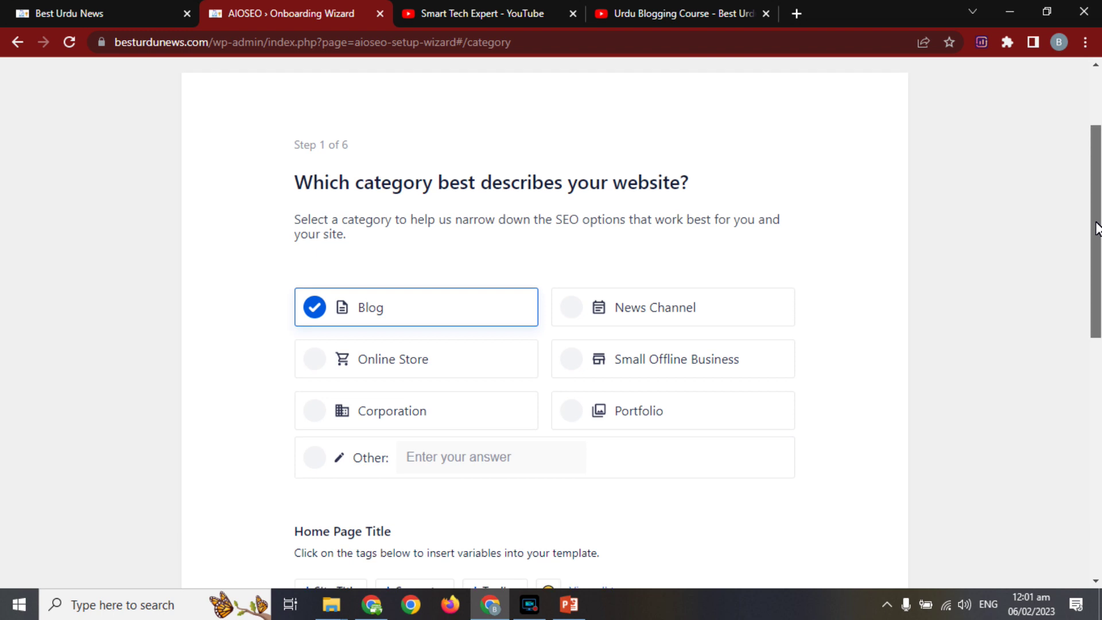
pyautogui.moveTo(1098, 228); pyautogui.dragTo(1098, 339)
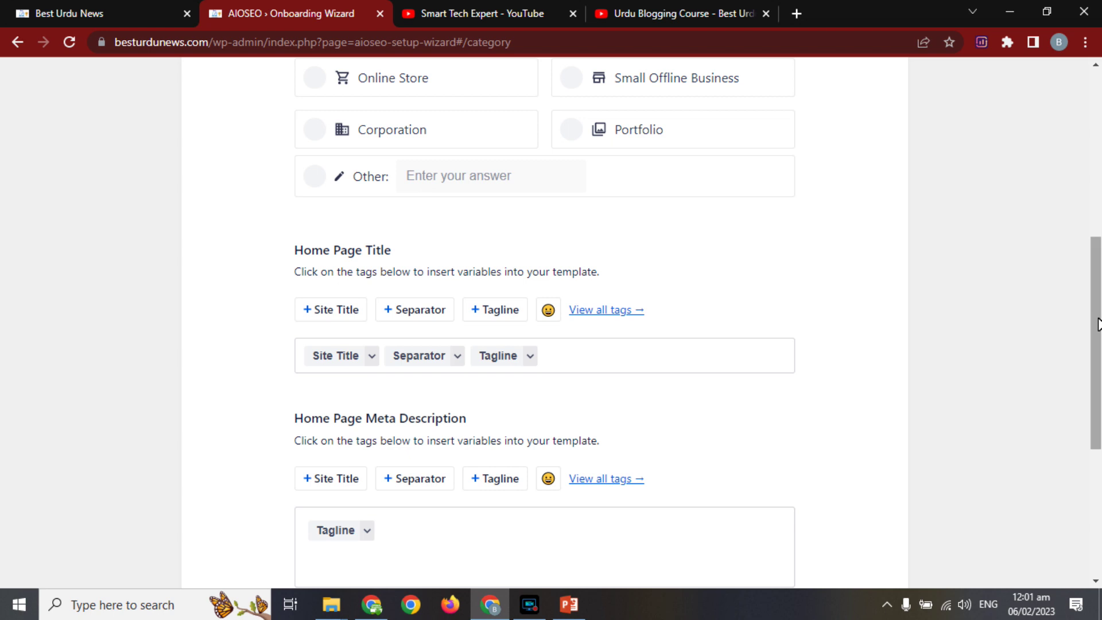
pyautogui.scroll(-2, 1096, 376)
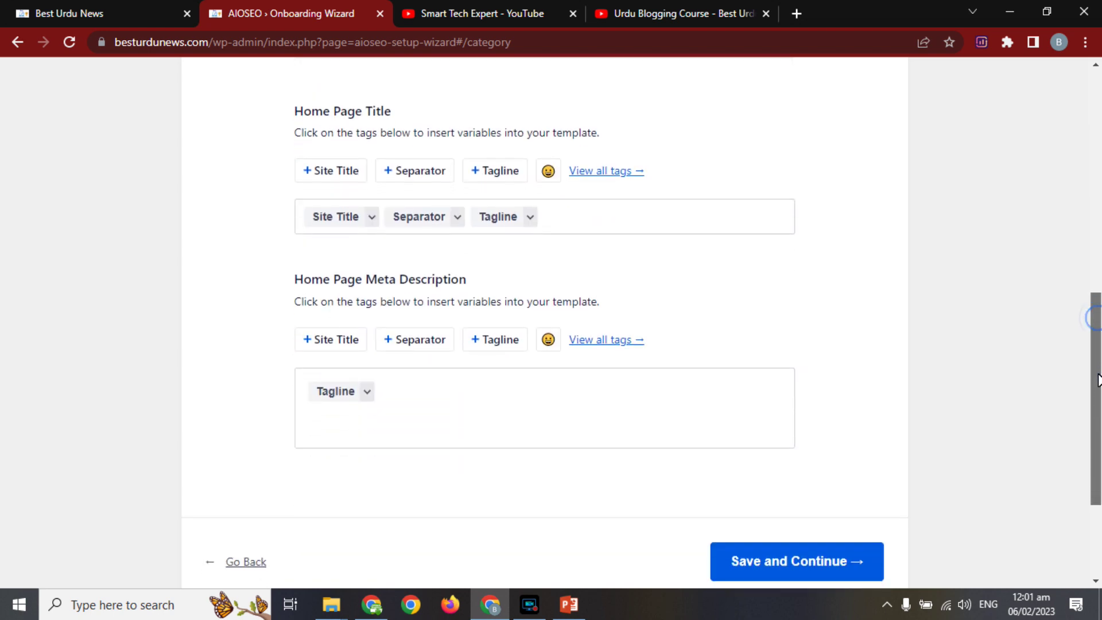
pyautogui.click(366, 380)
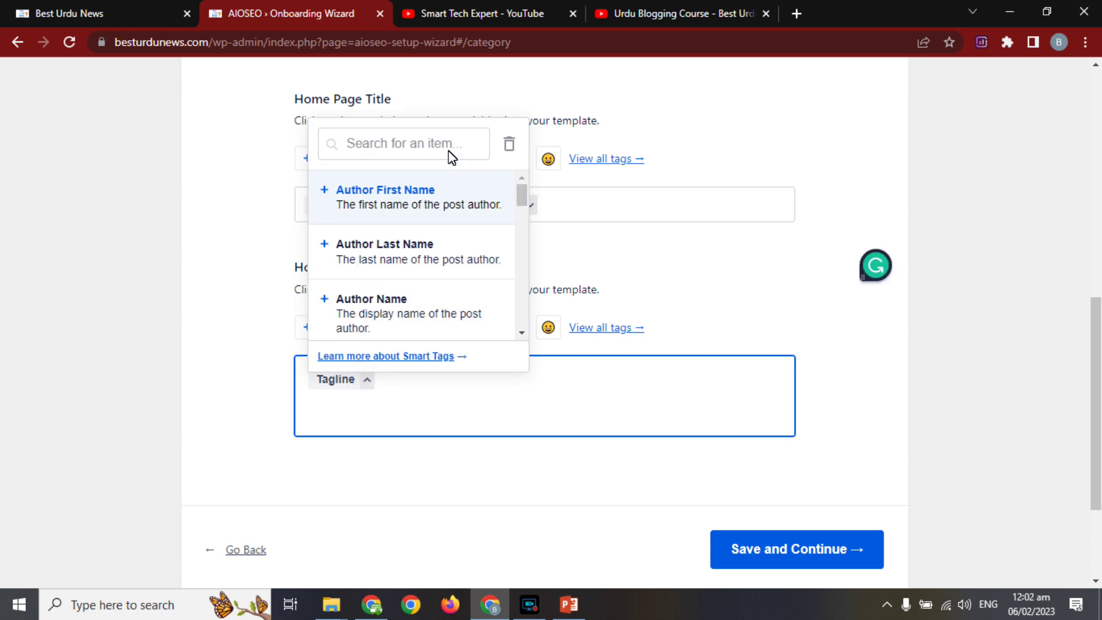
pyautogui.click(472, 402)
pyautogui.click(323, 328)
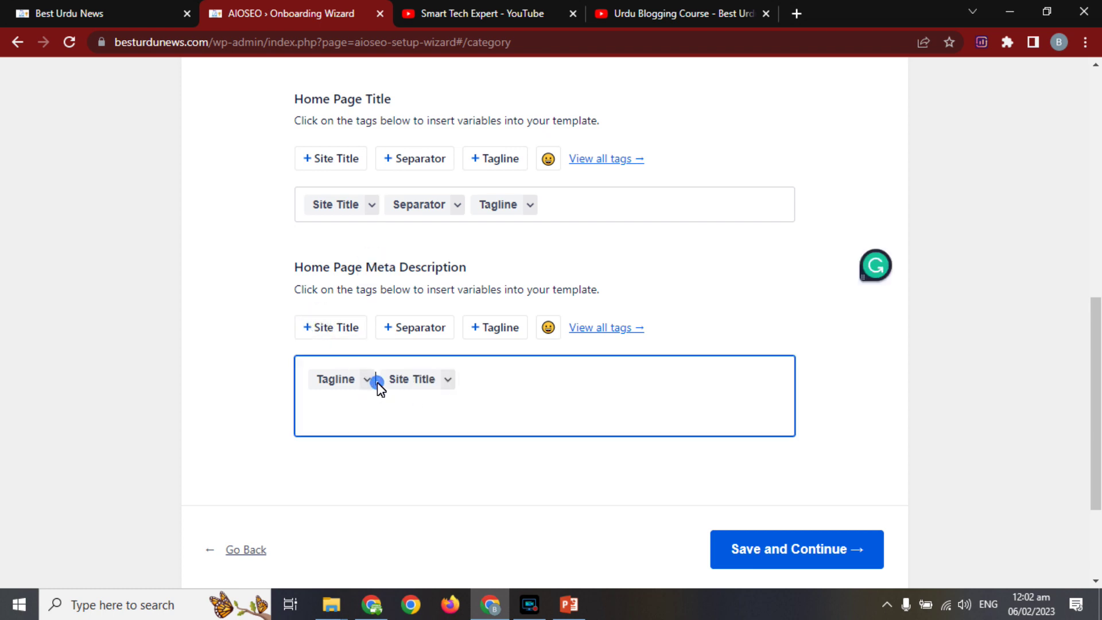
pyautogui.press('BackSpace')
pyautogui.click(405, 383)
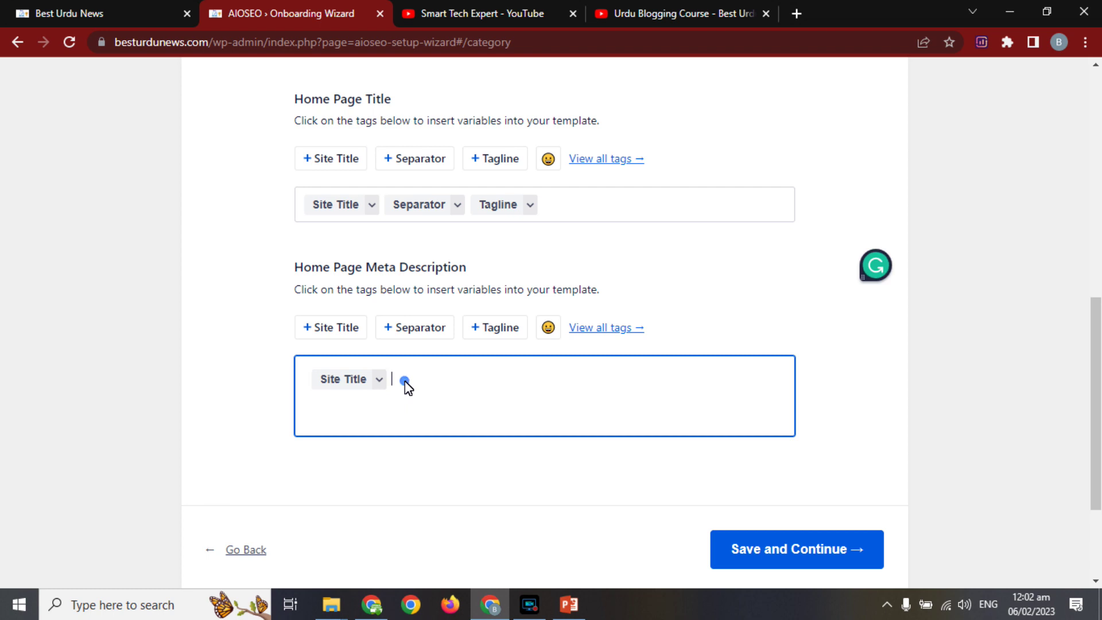
pyautogui.click(407, 330)
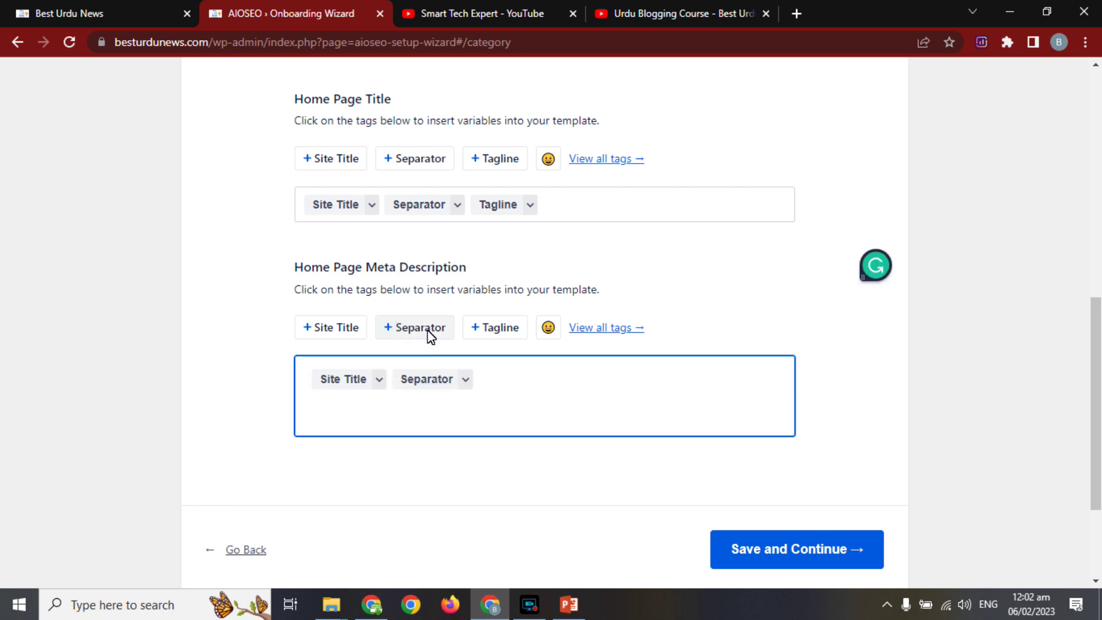
pyautogui.click(490, 337)
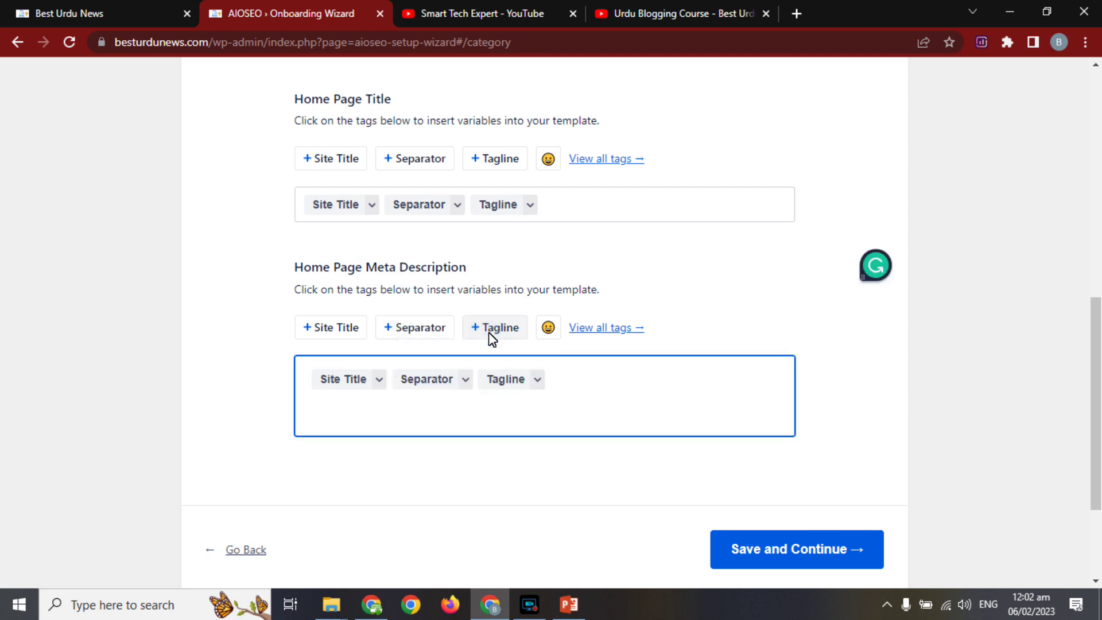
# Step: Add the Post Title tag at the end of the home page meta description from the full tag list
pyautogui.click(605, 331)
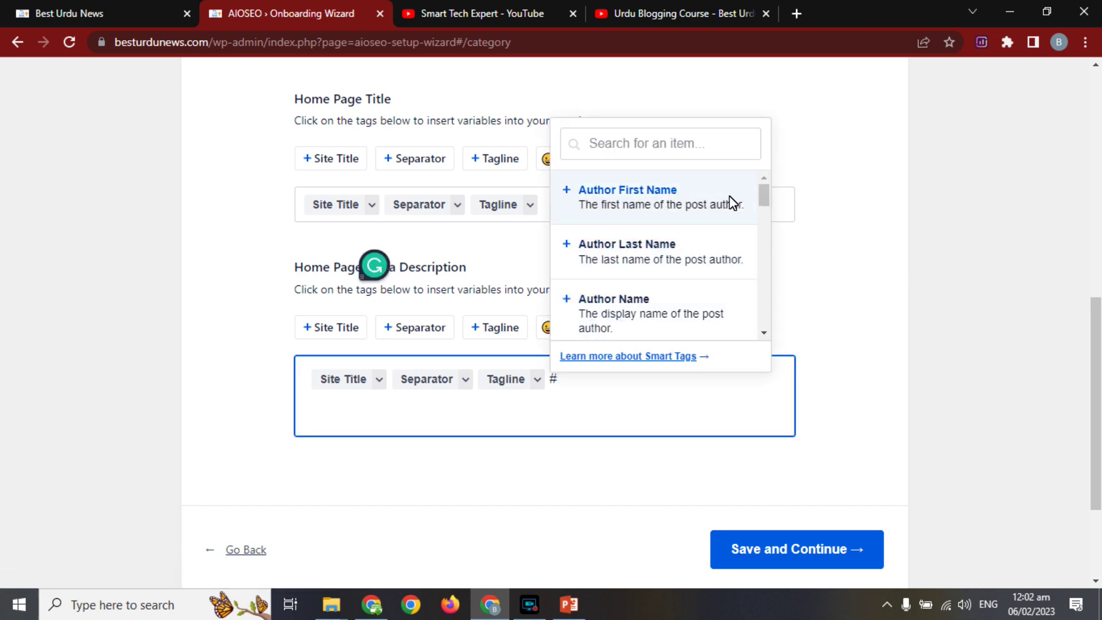
pyautogui.scroll(-1, 763, 195)
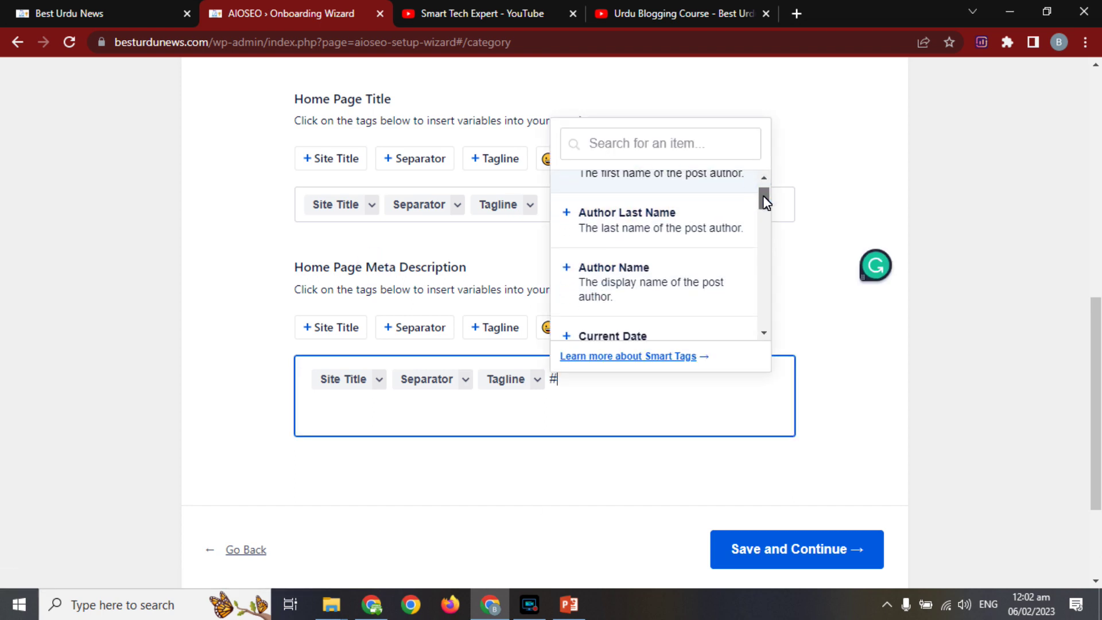
pyautogui.moveTo(764, 200); pyautogui.dragTo(764, 294)
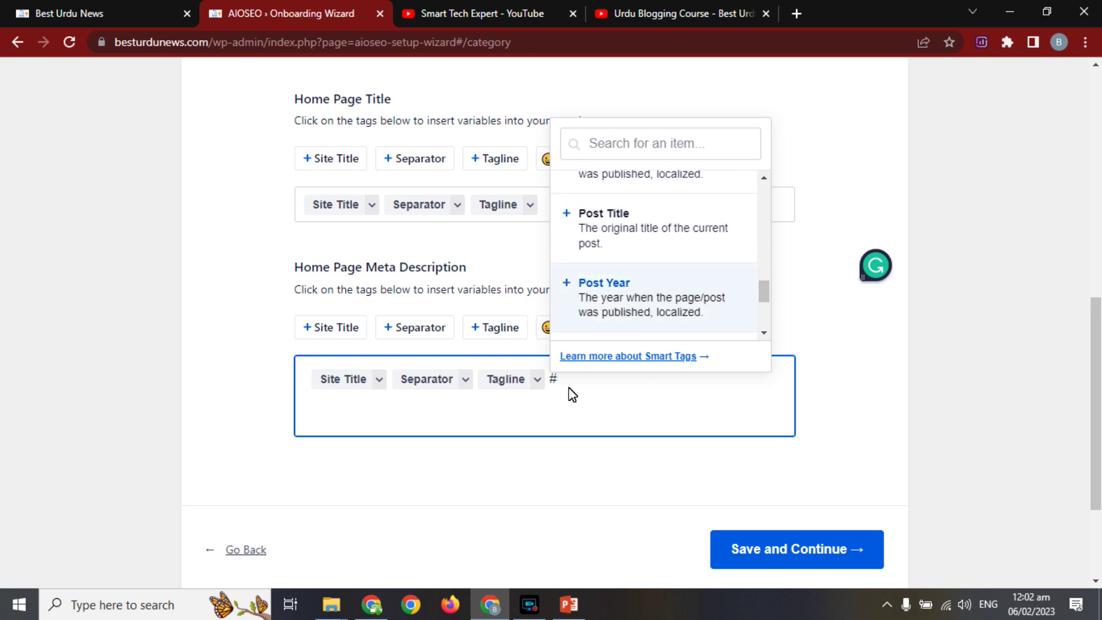
pyautogui.click(610, 228)
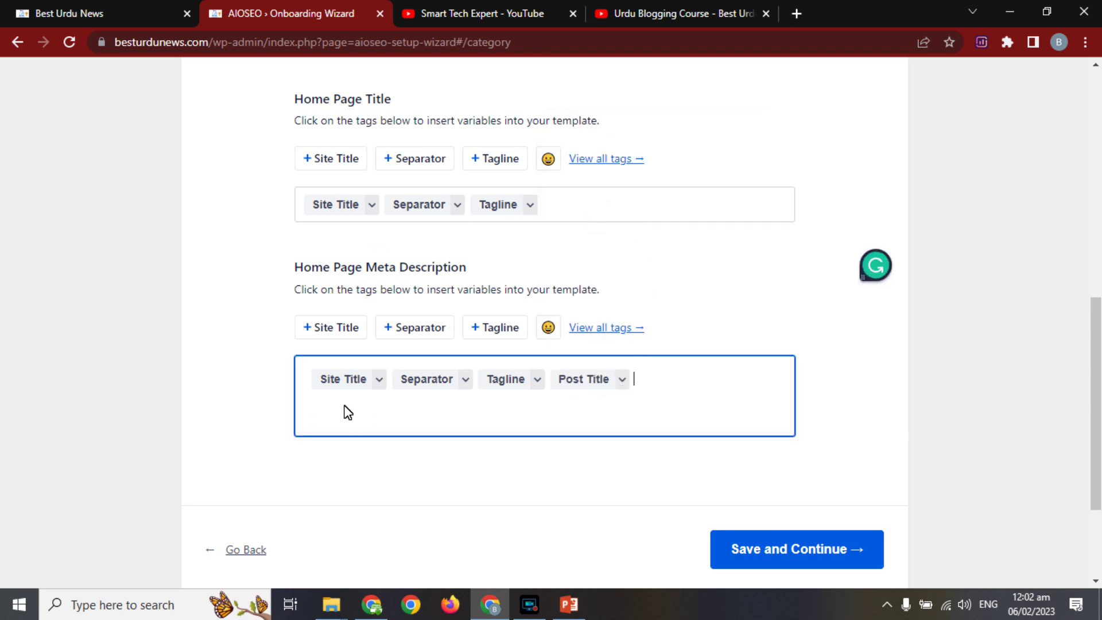
# Step: Insert a Separator tag between Tagline and Post Title in the meta description, and save the wizard's first step
pyautogui.click(552, 381)
pyautogui.click(547, 380)
pyautogui.click(584, 333)
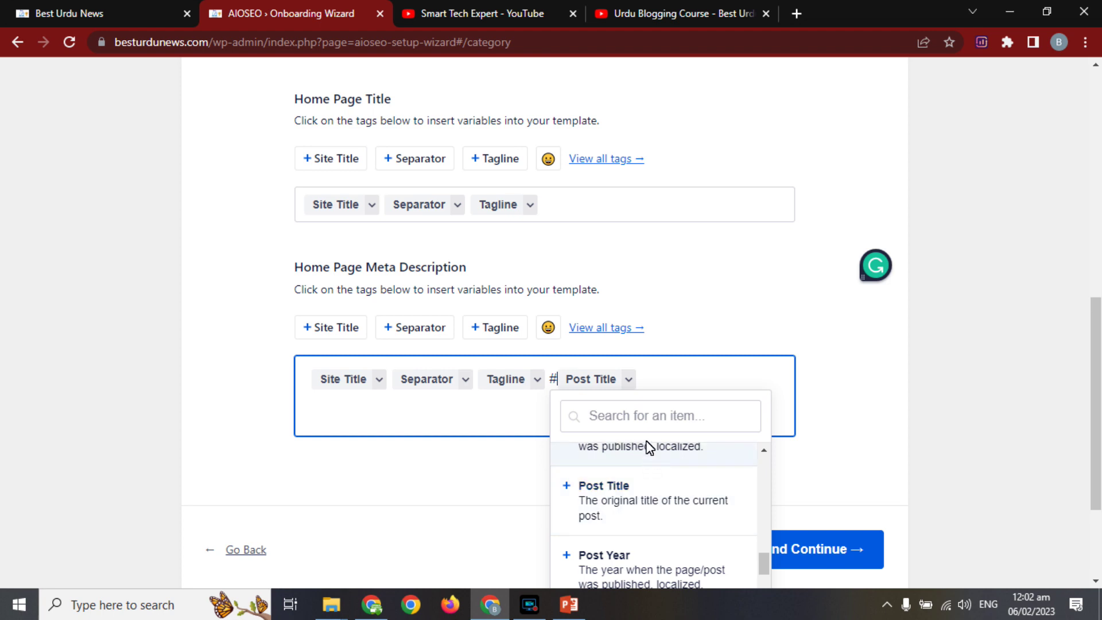
pyautogui.click(648, 420)
pyautogui.write('sep')
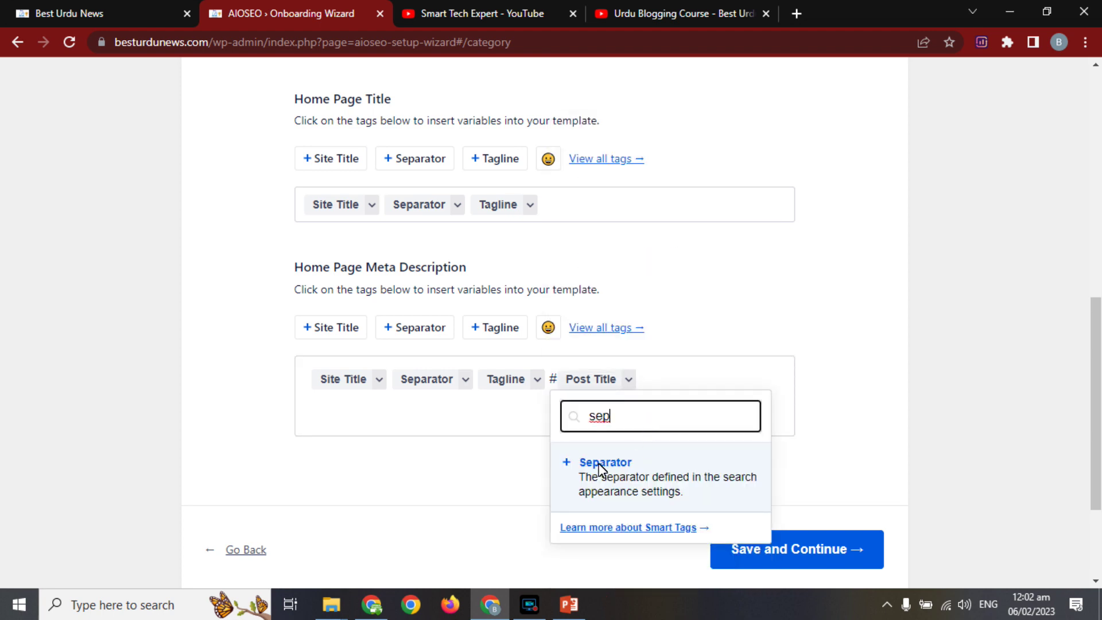
pyautogui.click(599, 465)
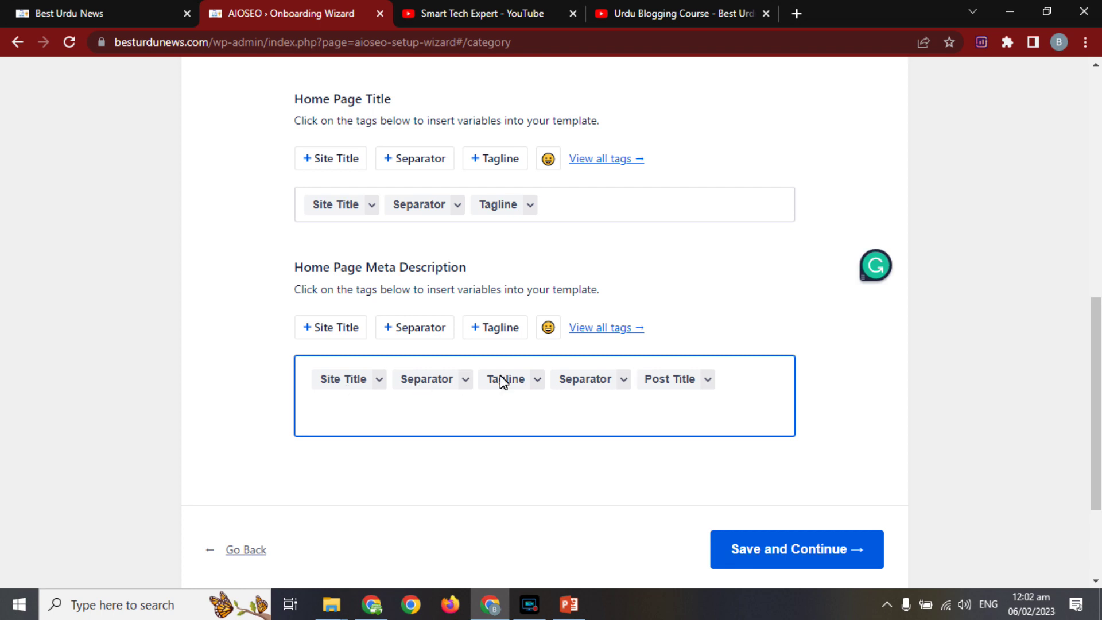
pyautogui.click(776, 551)
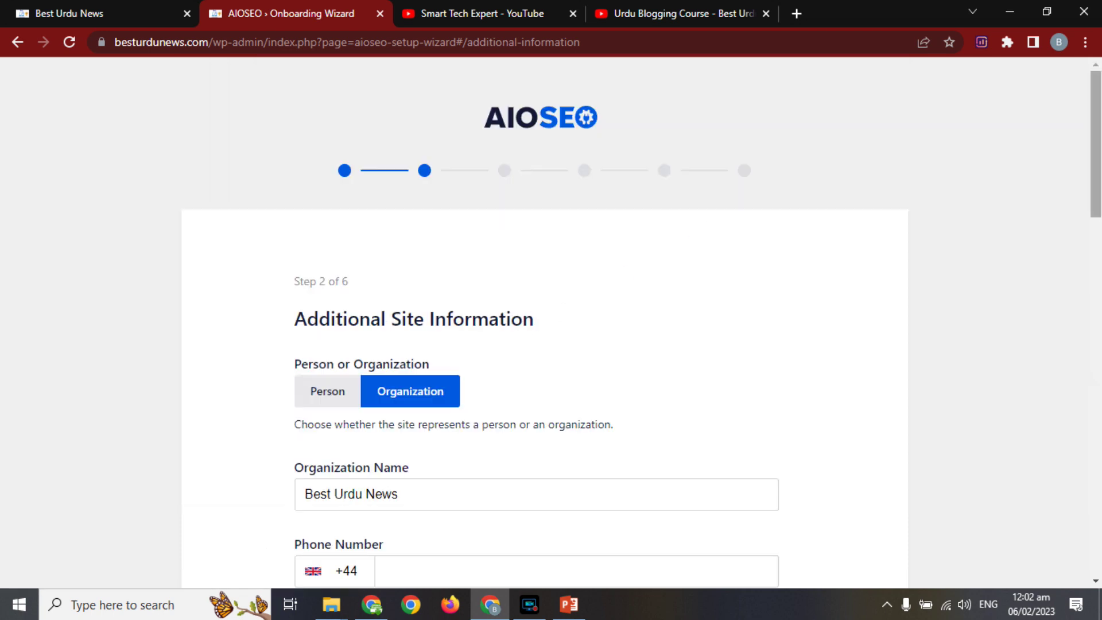
# Step: Look at the people offered under the Person option, and set the site back to representing an organization
pyautogui.moveTo(1098, 176); pyautogui.dragTo(1096, 225)
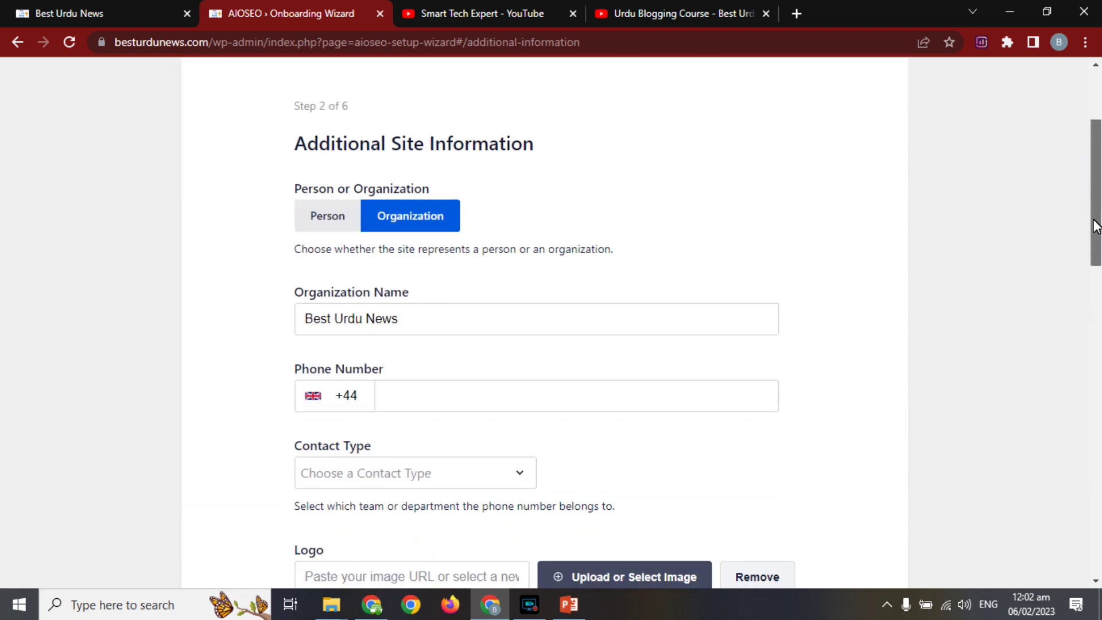
pyautogui.moveTo(1094, 221); pyautogui.dragTo(1063, 226)
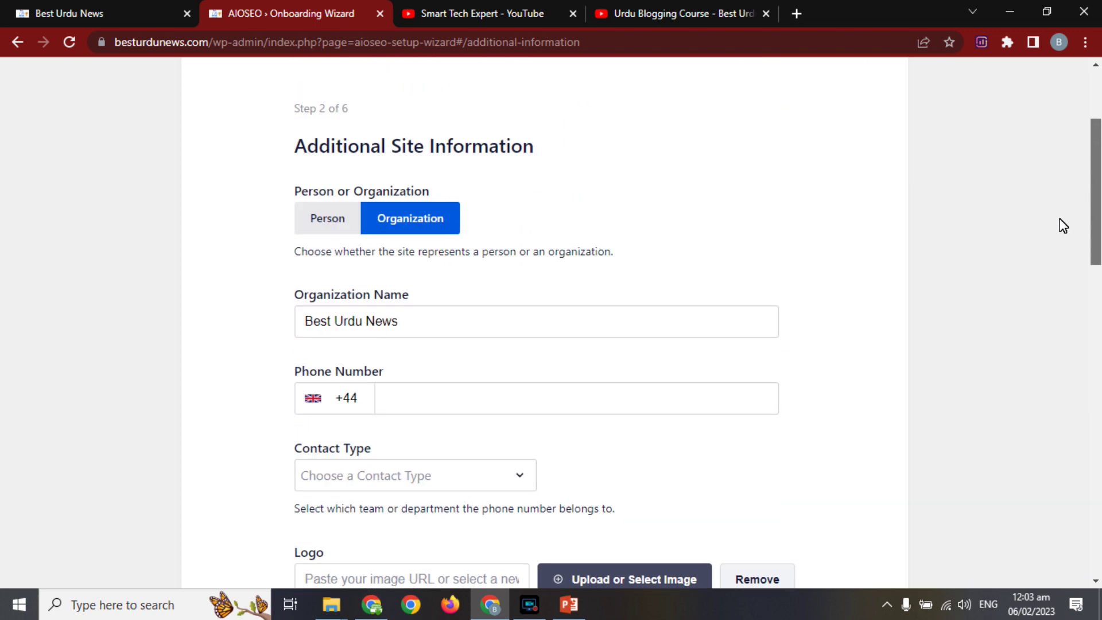
pyautogui.click(338, 218)
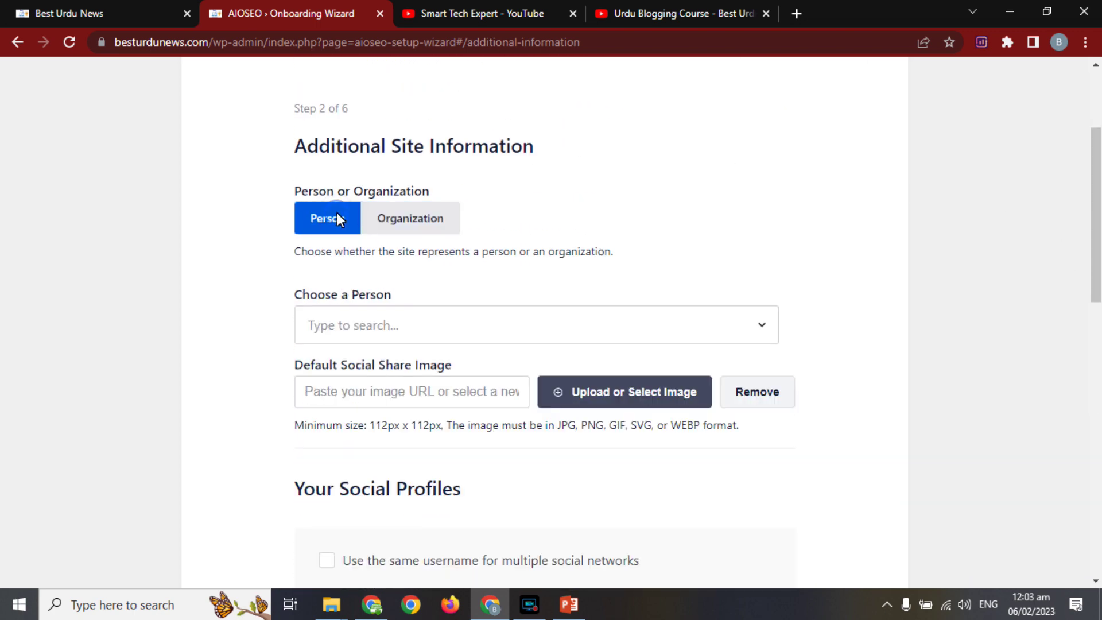
pyautogui.click(470, 331)
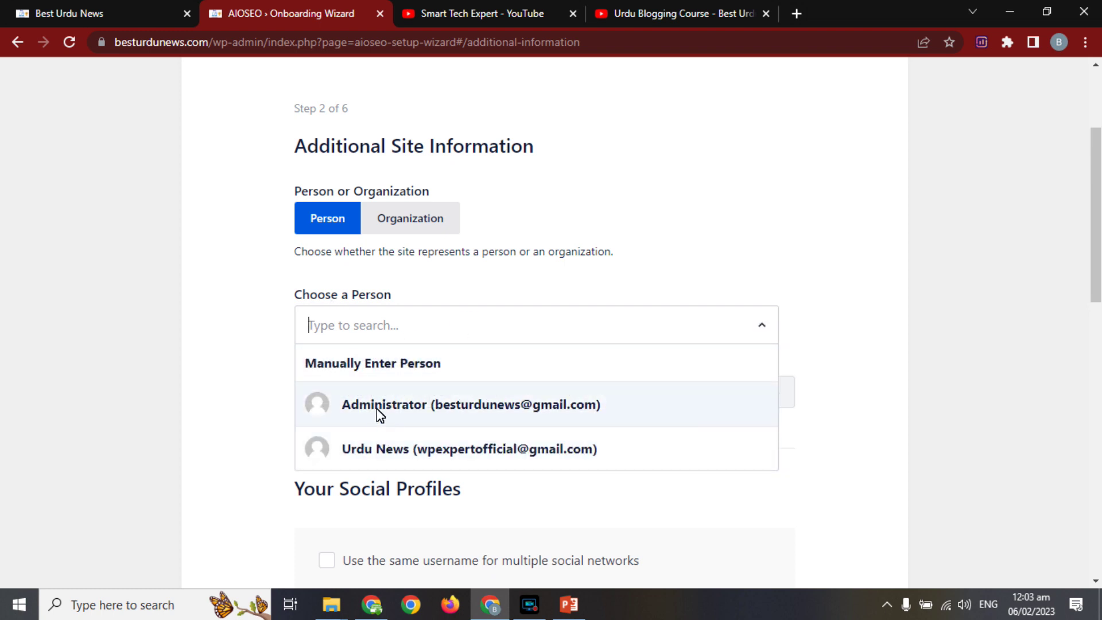
pyautogui.click(408, 219)
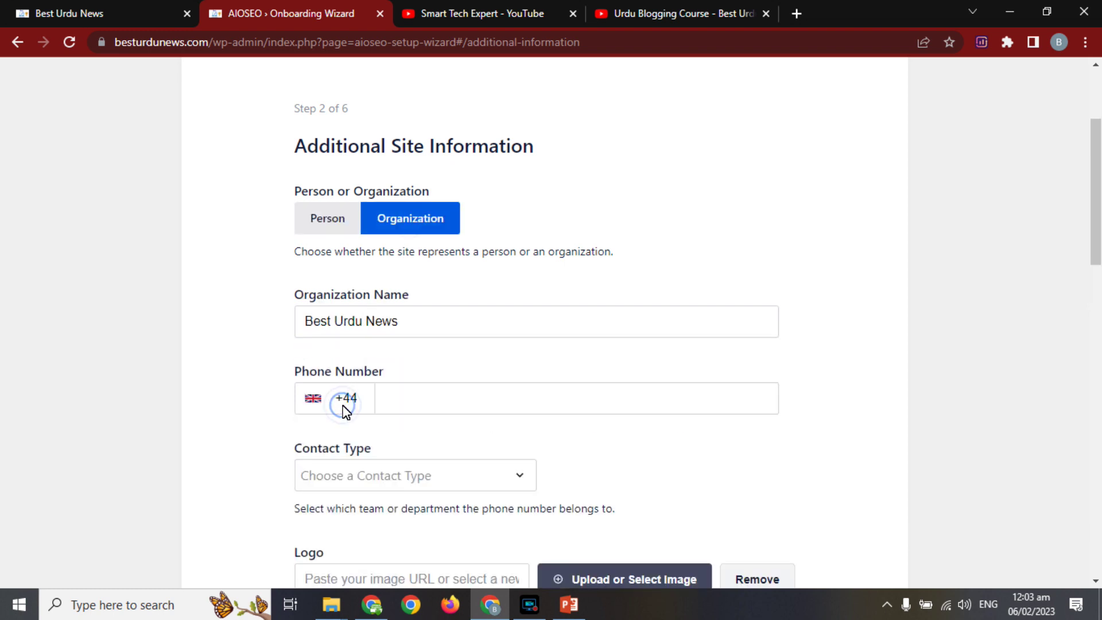
# Step: Set the country code of the organization's phone number to Pakistan (+92)
pyautogui.click(336, 404)
pyautogui.write('pak')
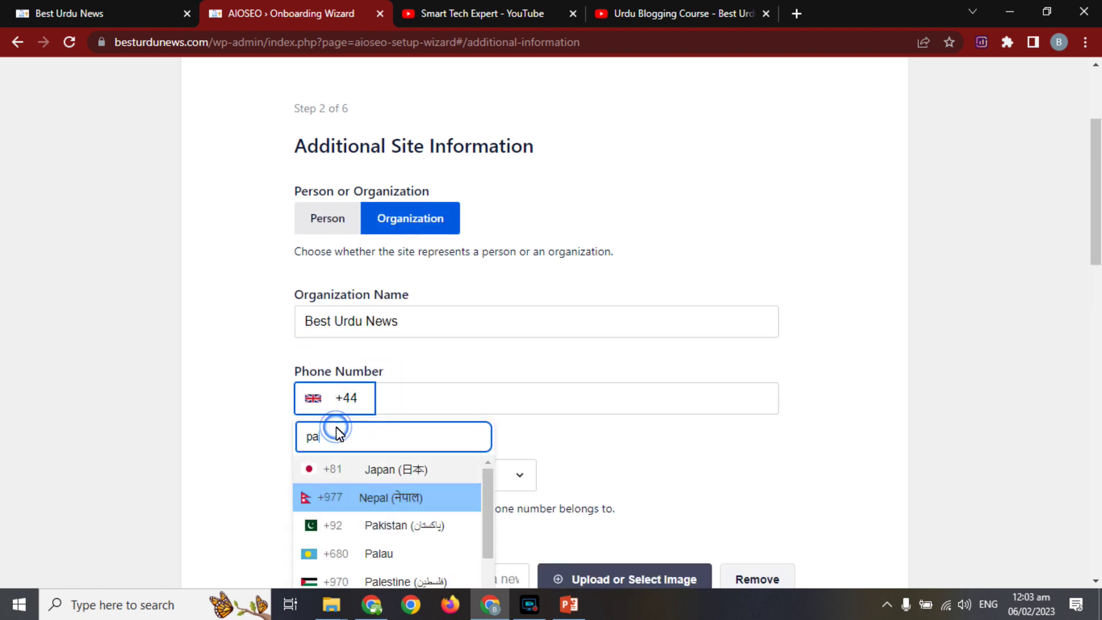
pyautogui.click(376, 469)
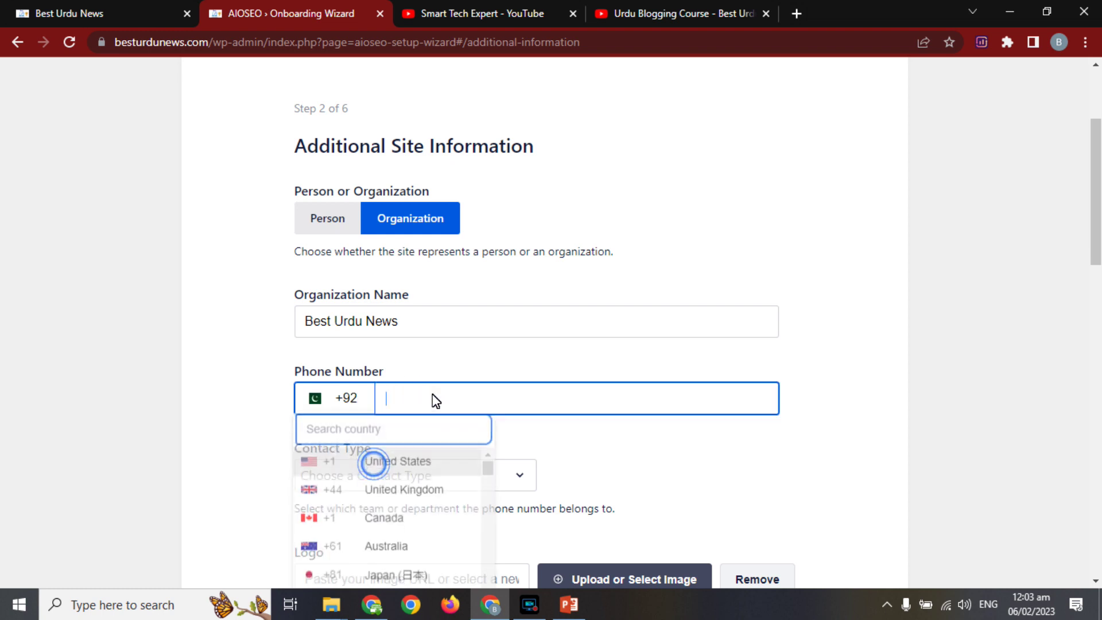
# Step: Set the contact type to Manually Enter Type, and check the other contact types on offer
pyautogui.moveTo(1096, 238); pyautogui.dragTo(1097, 284)
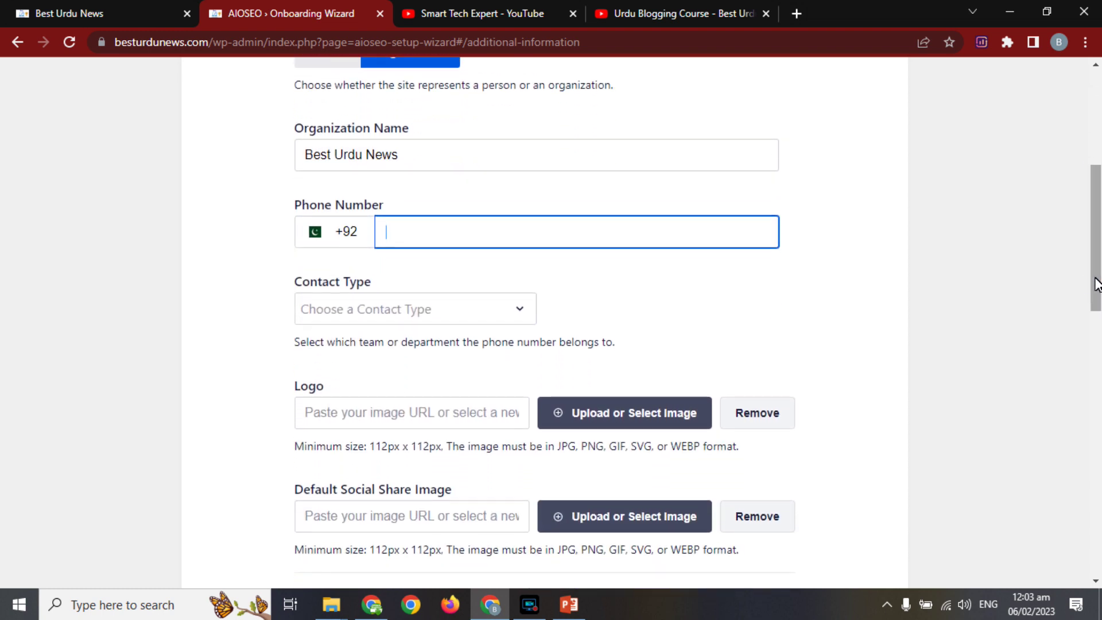
pyautogui.click(474, 313)
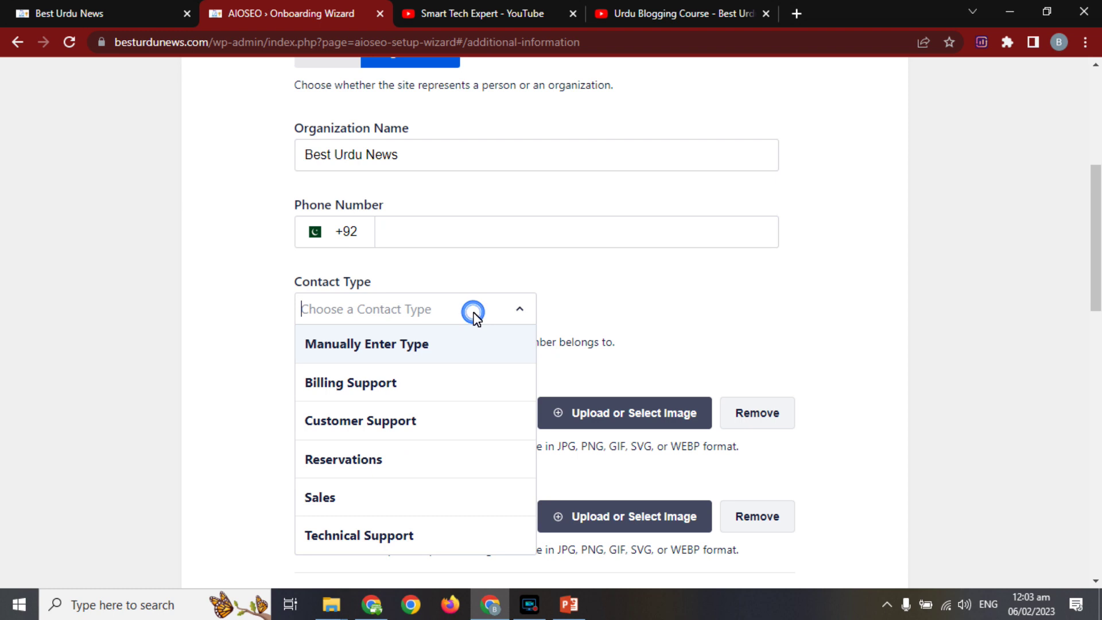
pyautogui.click(376, 347)
pyautogui.click(383, 316)
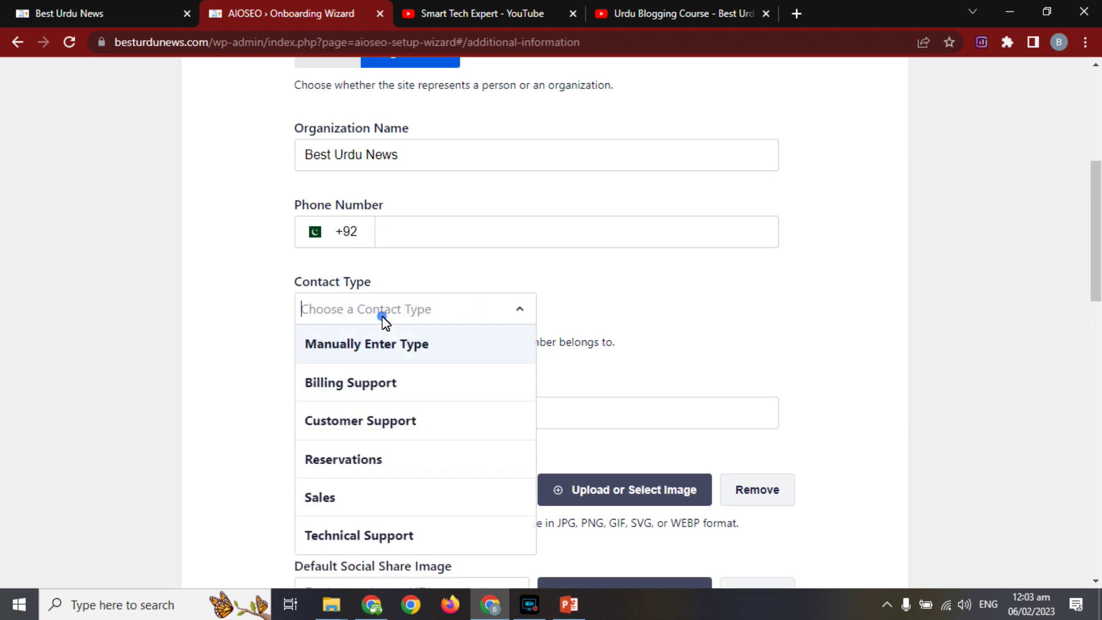
pyautogui.click(868, 260)
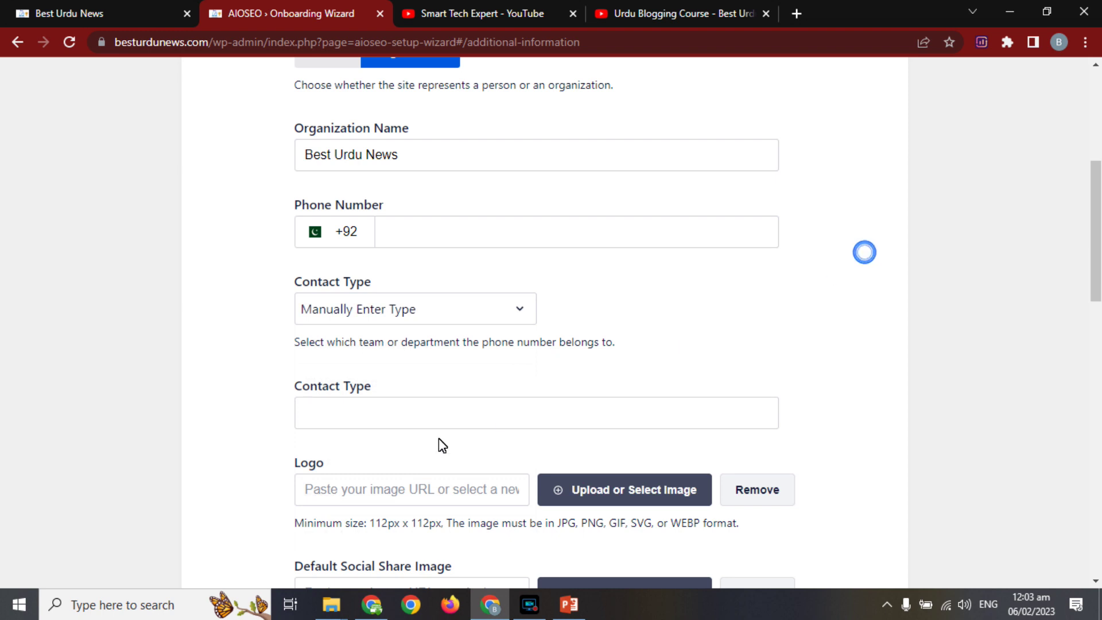
pyautogui.click(429, 310)
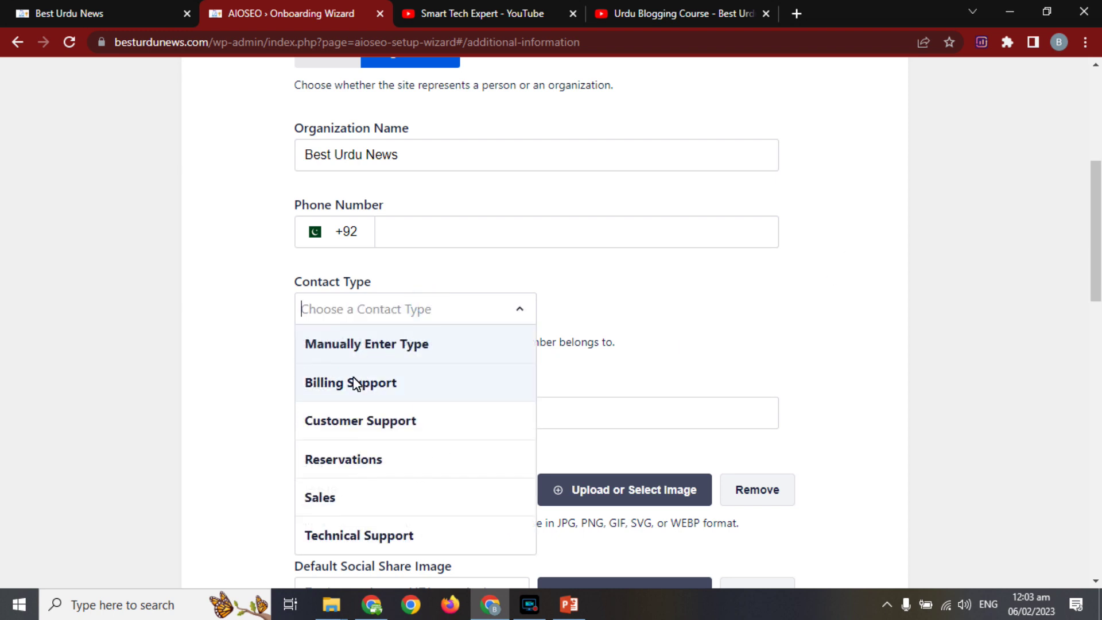
pyautogui.click(895, 296)
# Step: Leave the logo, social share image and social profile URLs empty, and save the additional site information
pyautogui.moveTo(1097, 209); pyautogui.dragTo(1096, 249)
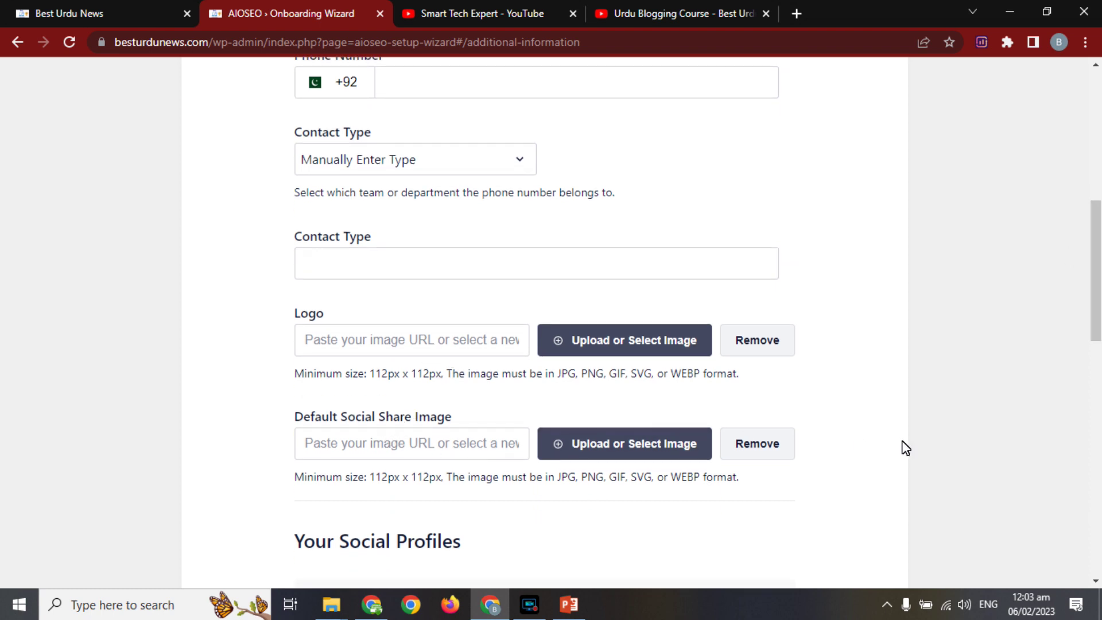
pyautogui.moveTo(1096, 327); pyautogui.dragTo(1095, 442)
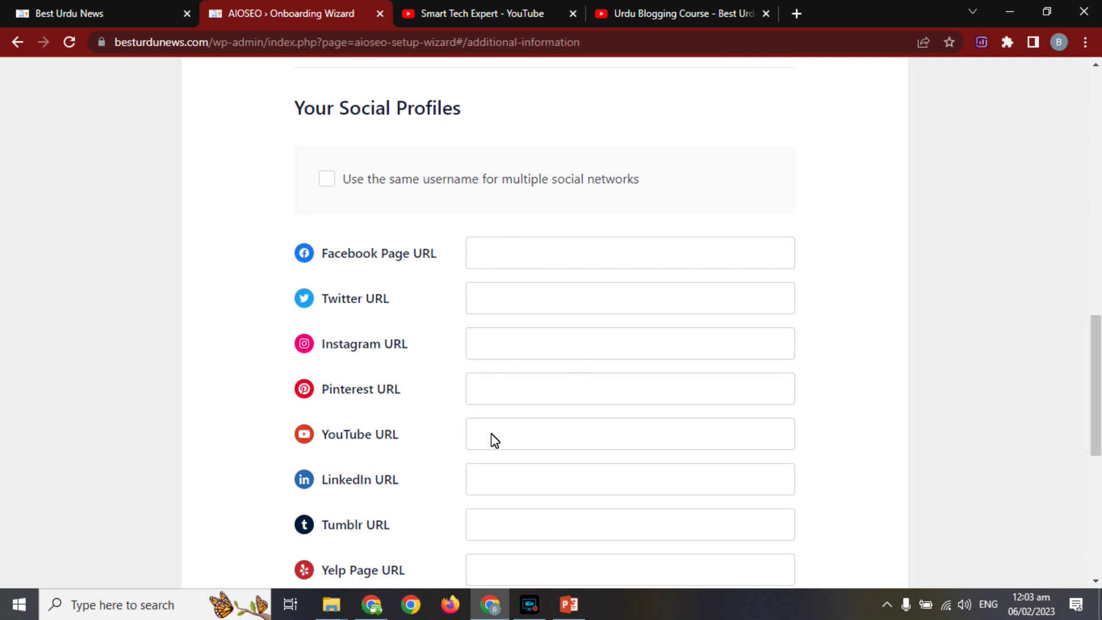
pyautogui.moveTo(1090, 406); pyautogui.dragTo(1093, 497)
pyautogui.click(861, 499)
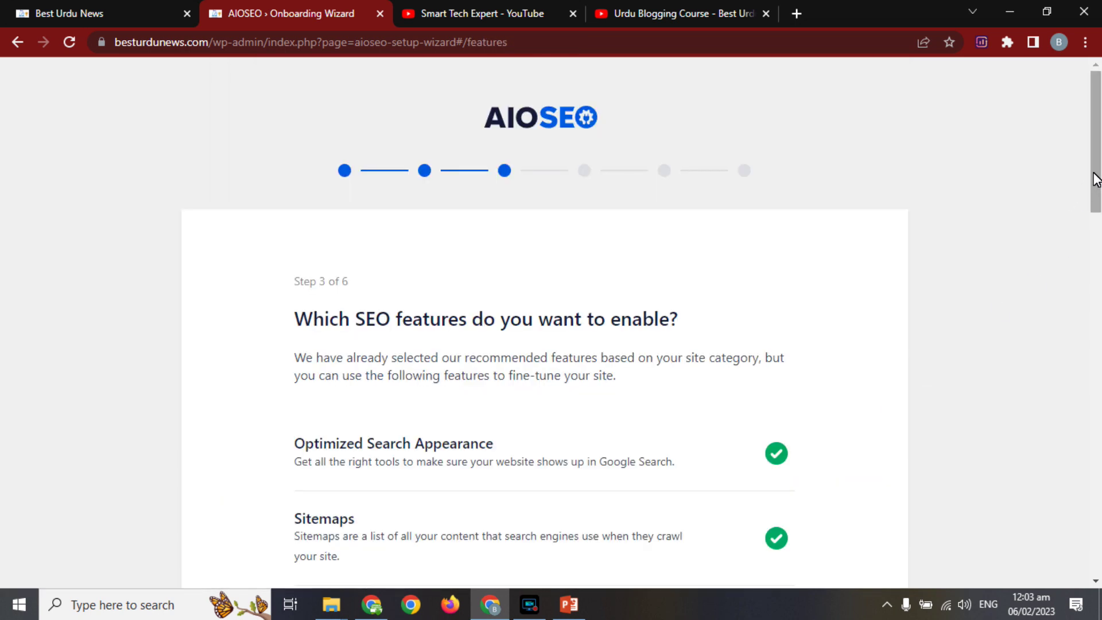
# Step: Review the SEO features to enable, keep the preselected recommendations, and save the wizard step
pyautogui.moveTo(1095, 178); pyautogui.dragTo(1083, 348)
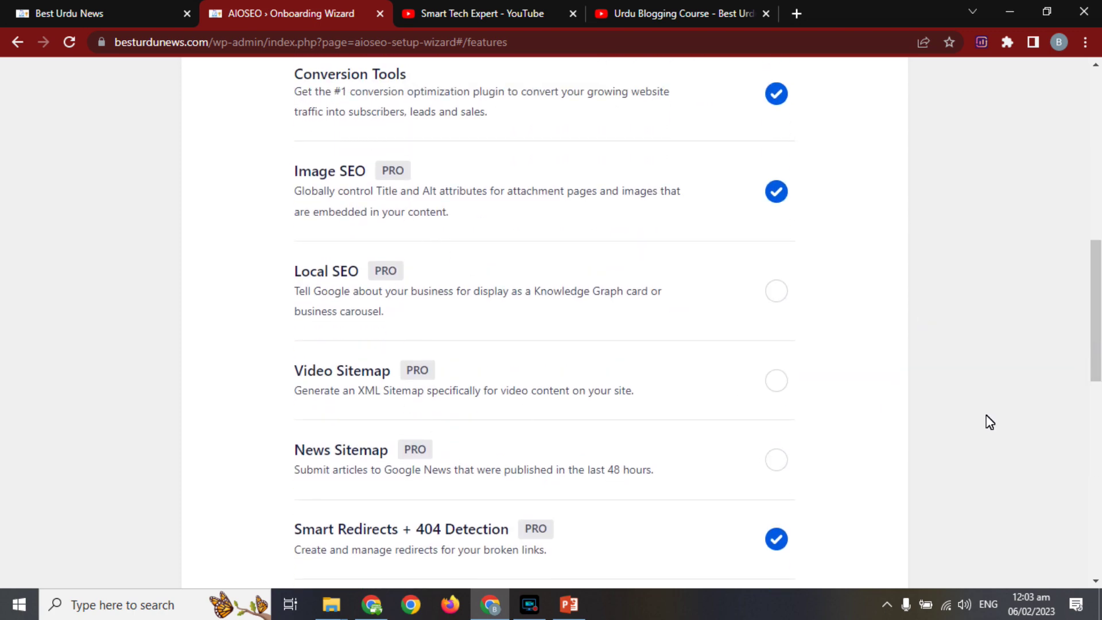
pyautogui.moveTo(1097, 353); pyautogui.dragTo(1085, 529)
pyautogui.click(791, 423)
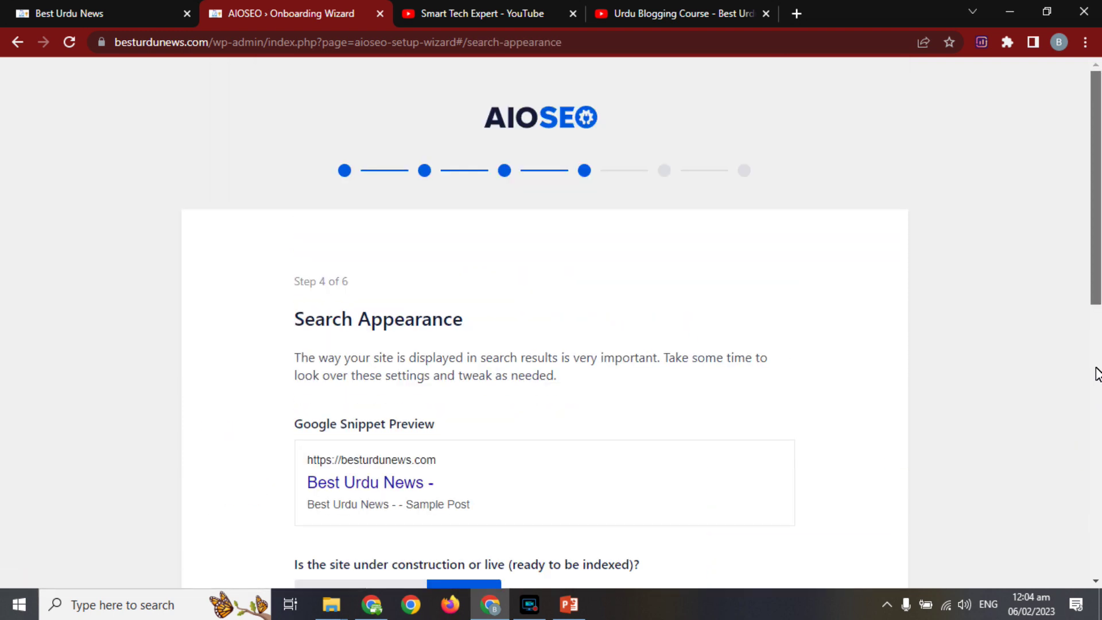
# Step: Review the search appearance settings and the Google snippet preview, keep the defaults, and save the wizard step
pyautogui.moveTo(1096, 270); pyautogui.dragTo(1095, 322)
pyautogui.moveTo(387, 352)
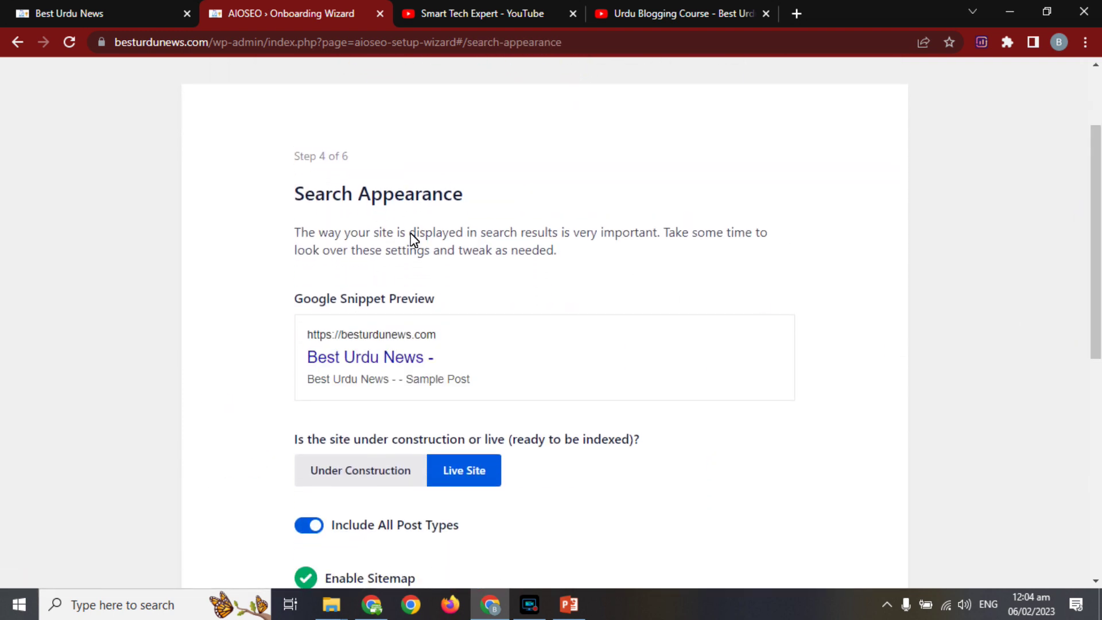
pyautogui.moveTo(355, 361)
pyautogui.moveTo(1097, 278); pyautogui.dragTo(1090, 460)
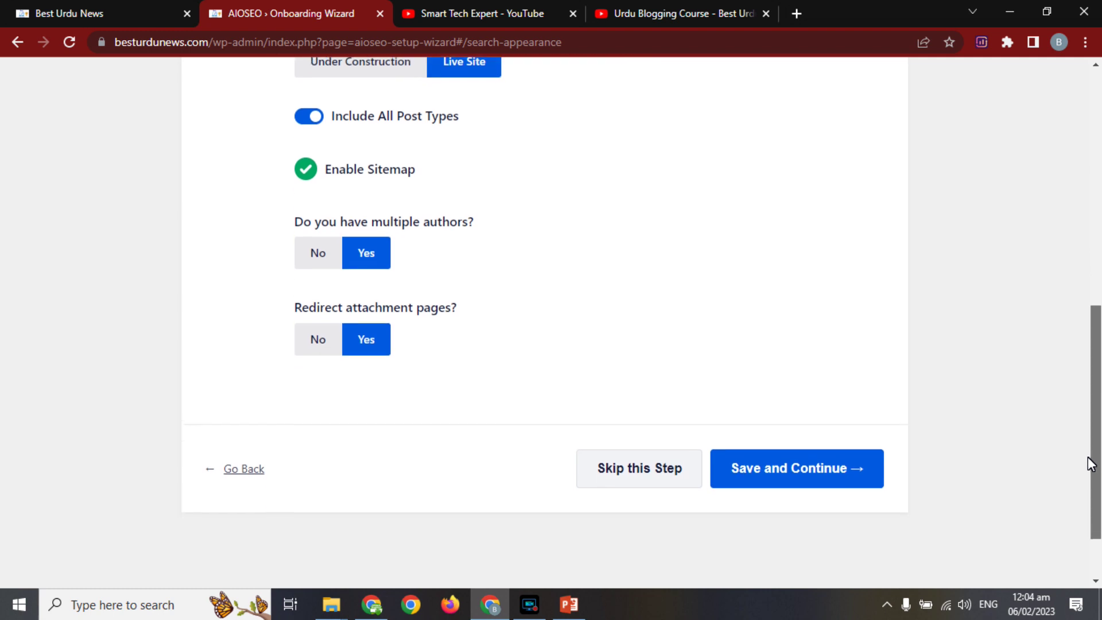
pyautogui.click(839, 468)
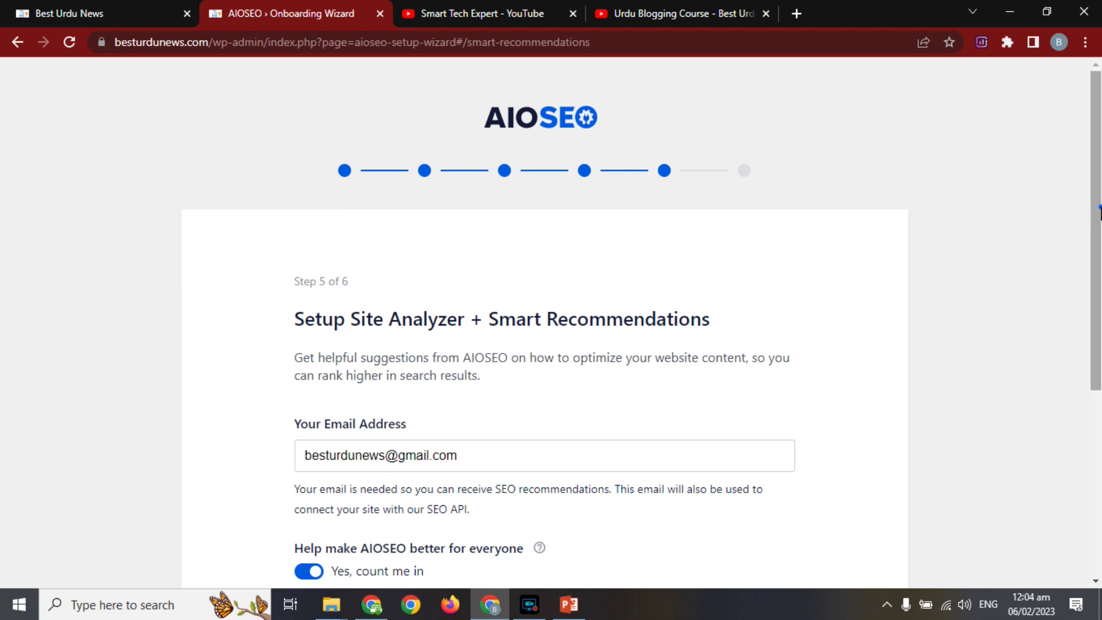
# Step: Save the Site Analyzer and Smart Recommendations step with its prefilled settings, and postpone purchasing the Pro features
pyautogui.moveTo(1100, 212); pyautogui.dragTo(1091, 354)
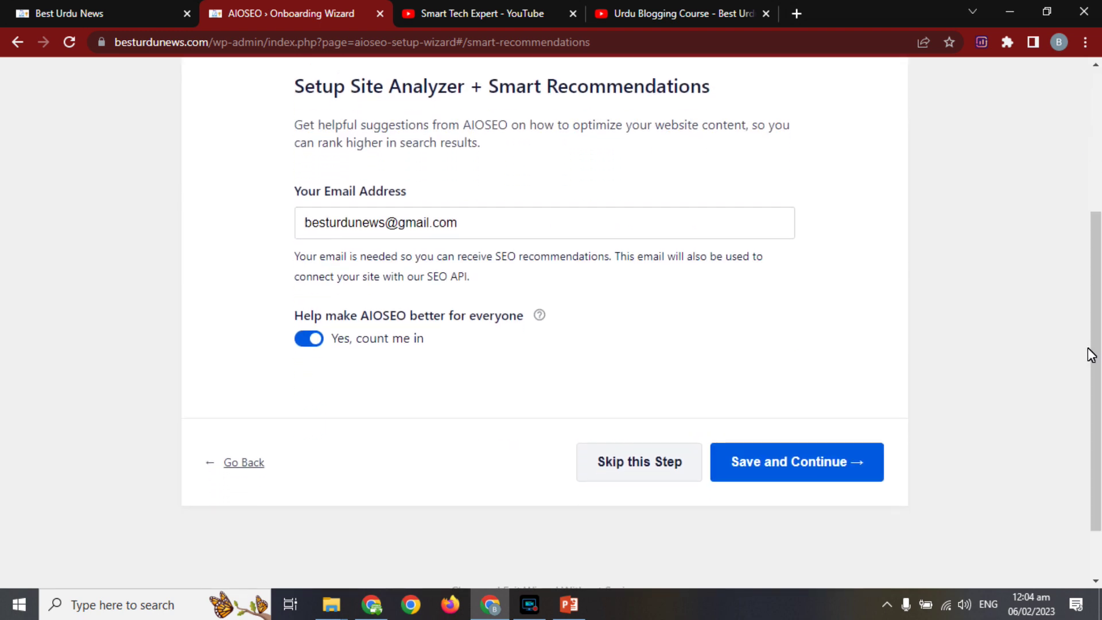
pyautogui.click(822, 460)
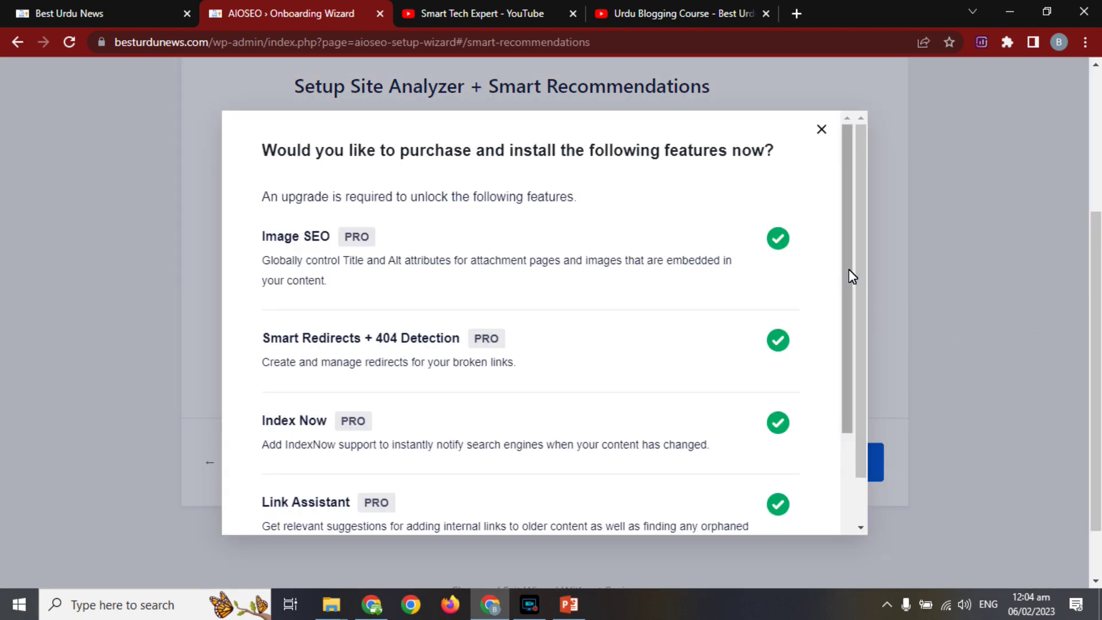
pyautogui.click(822, 130)
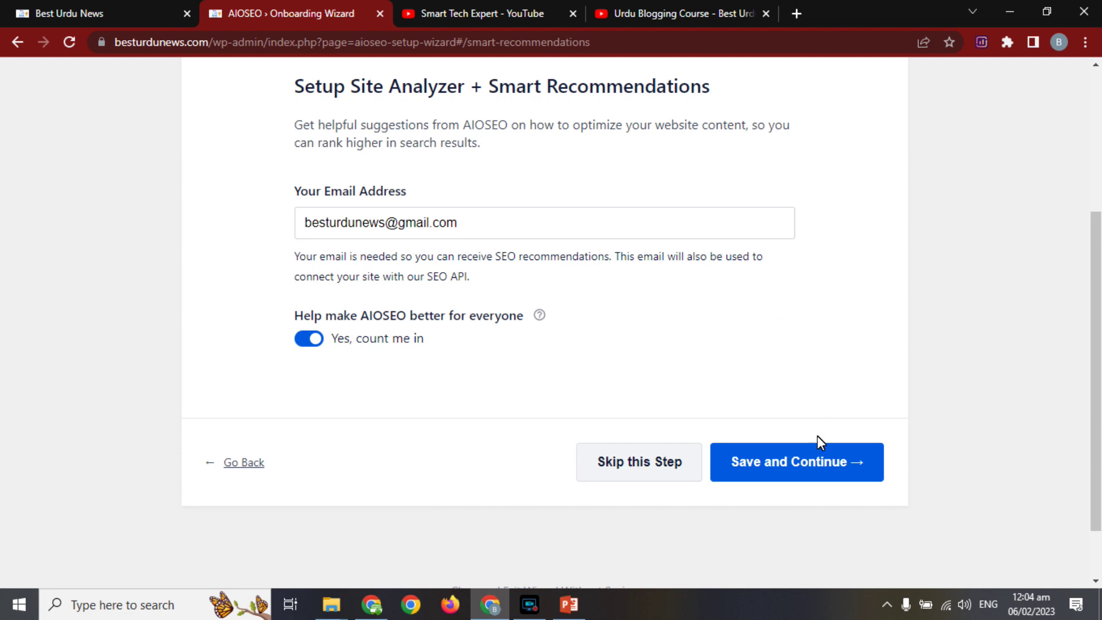
pyautogui.click(786, 463)
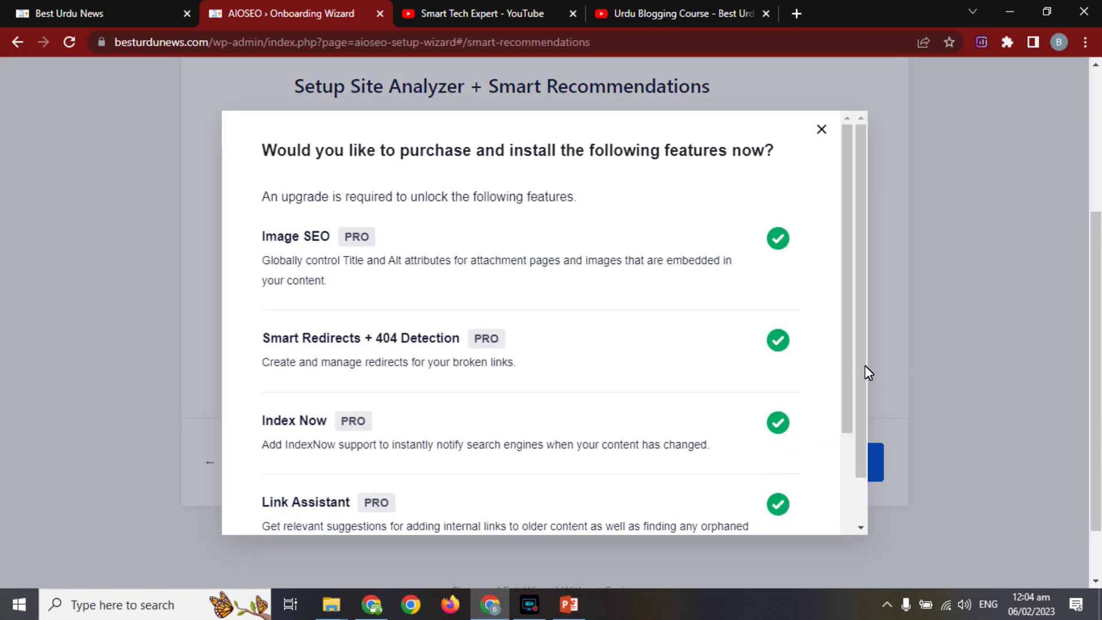
pyautogui.moveTo(847, 354); pyautogui.dragTo(834, 527)
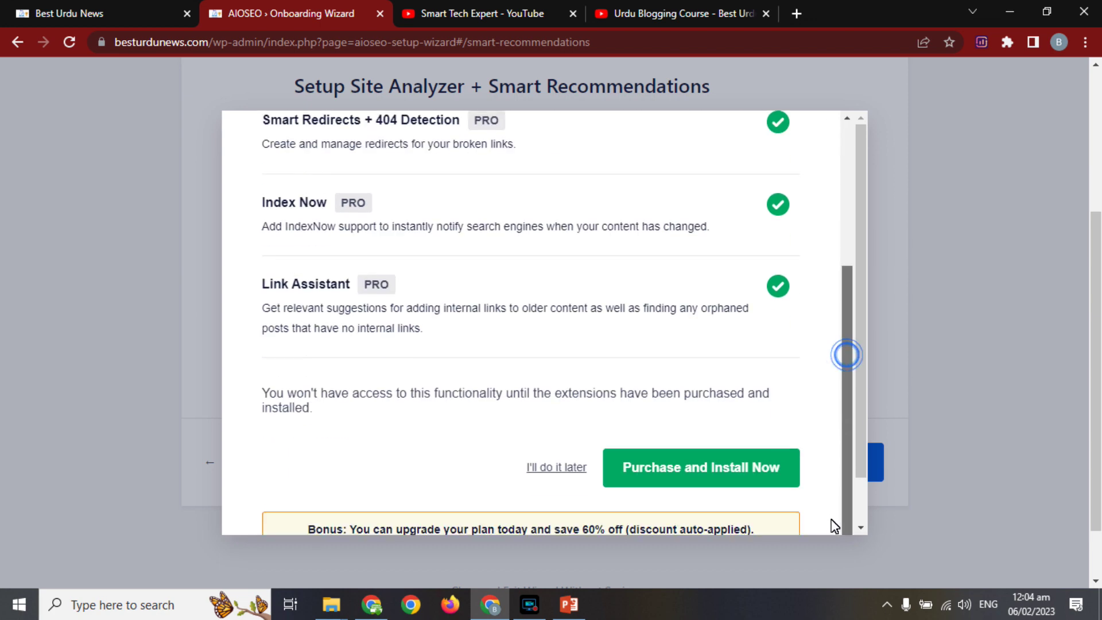
pyautogui.click(554, 468)
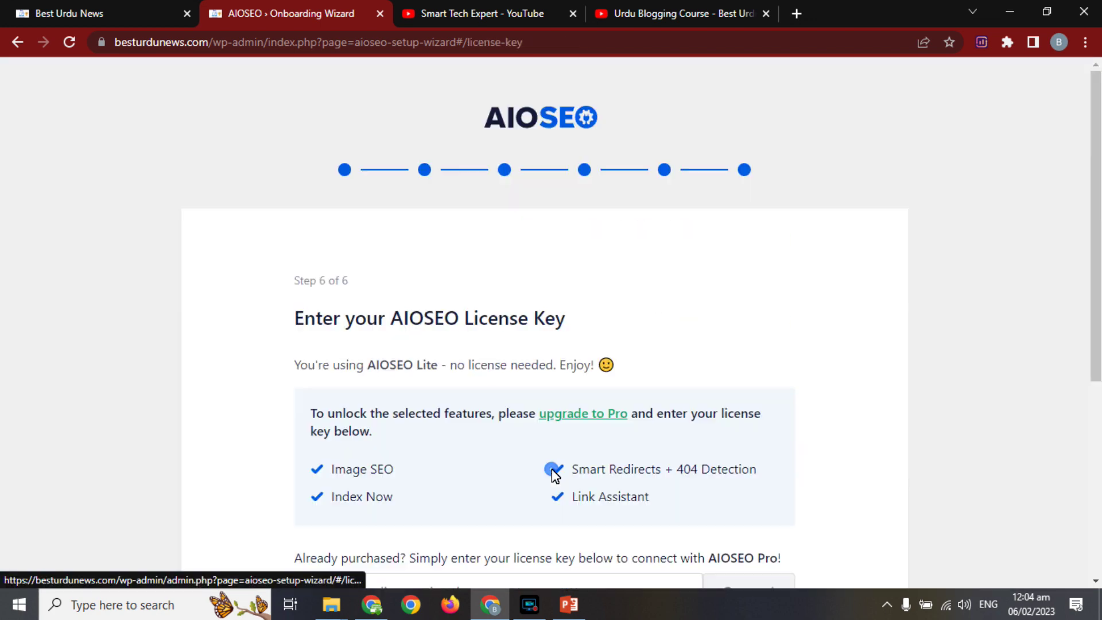
# Step: Skip the license key step, and finish the setup by going to the plugin's dashboard
pyautogui.moveTo(1097, 201); pyautogui.dragTo(1078, 377)
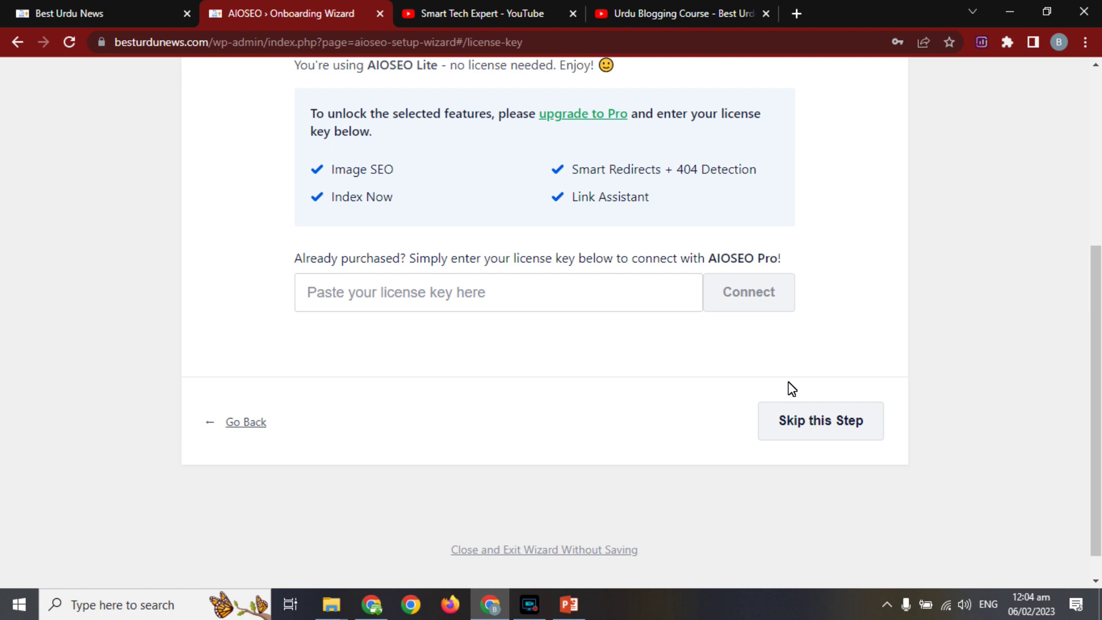
pyautogui.click(810, 428)
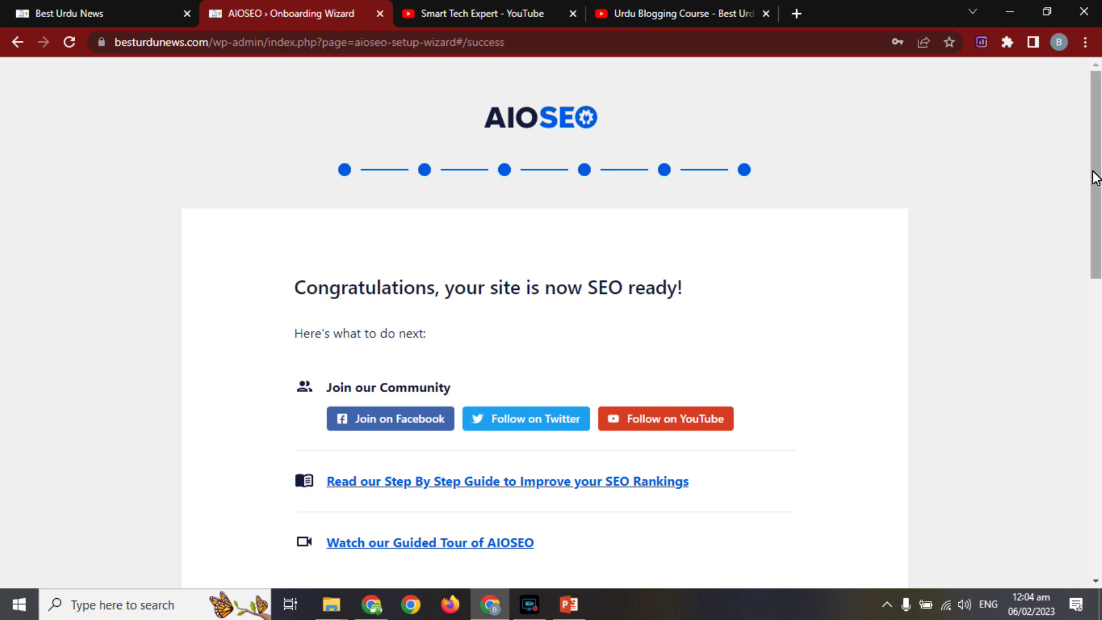
pyautogui.scroll(-13, 1097, 175)
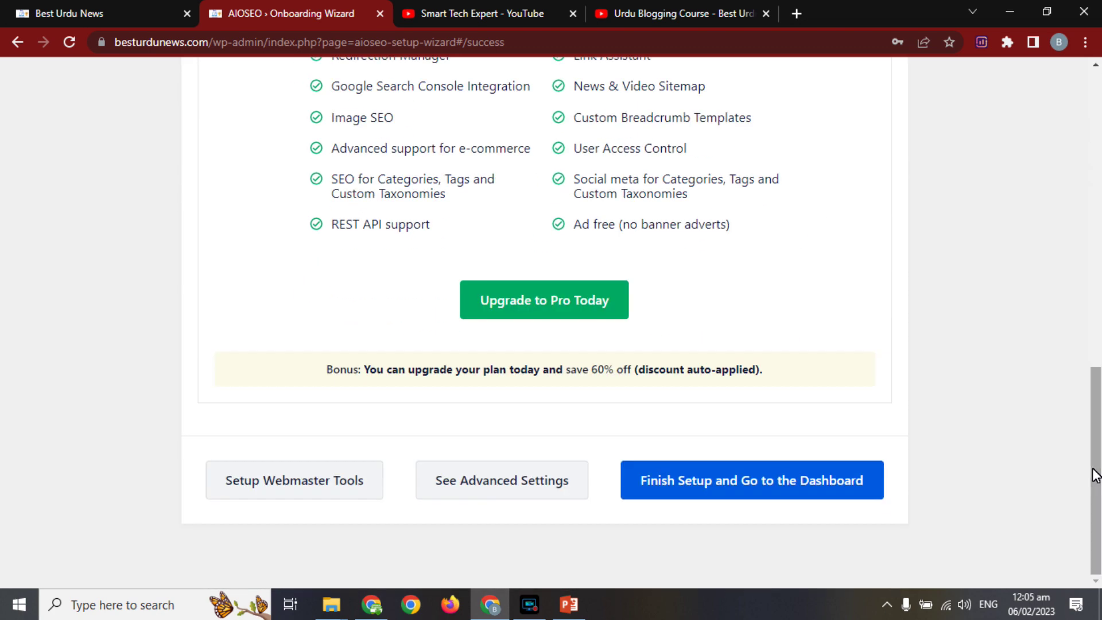
pyautogui.click(763, 483)
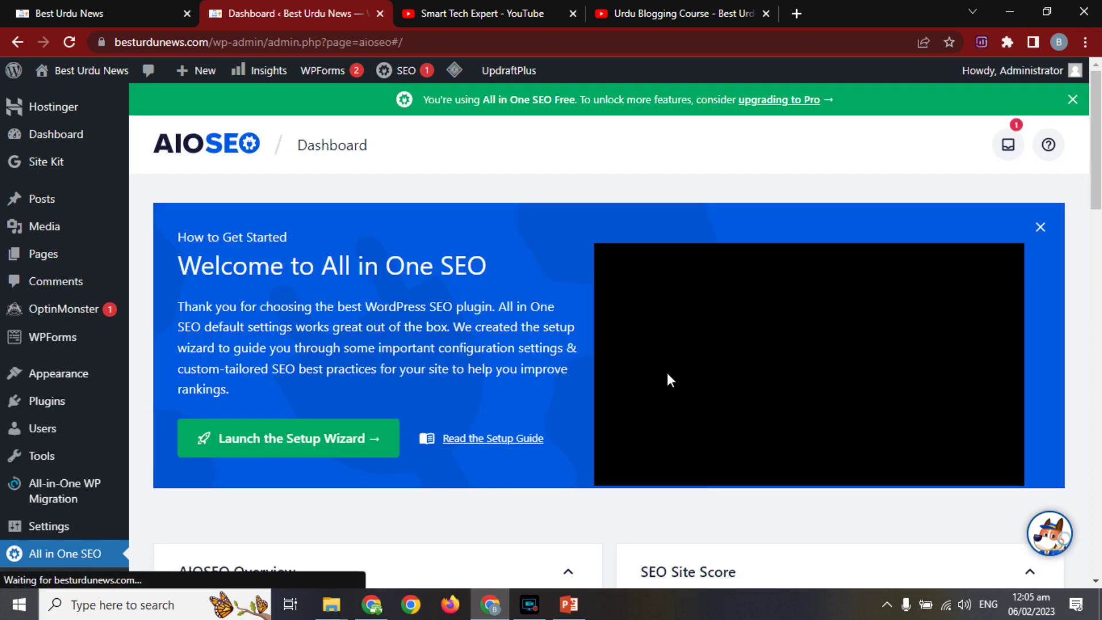
# Step: Examine the dashboard's AIOSEO Overview with its post type choices, the SEO site score and the static sitemap files notification
pyautogui.scroll(-2, 1096, 232)
pyautogui.scroll(-5, 1096, 233)
pyautogui.scroll(2, 1095, 283)
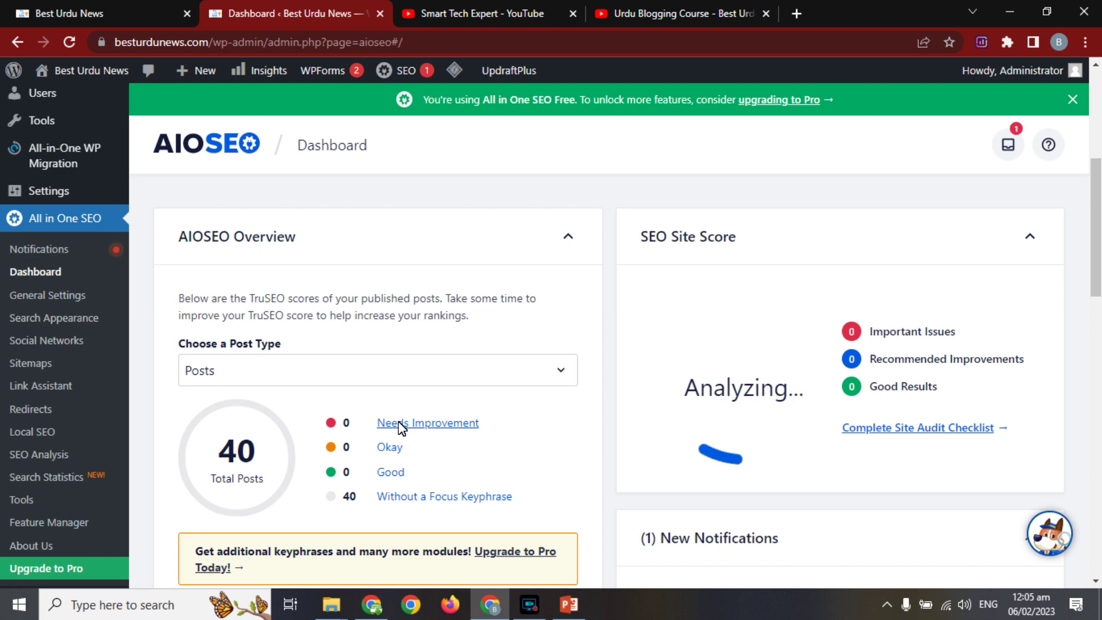
pyautogui.click(456, 374)
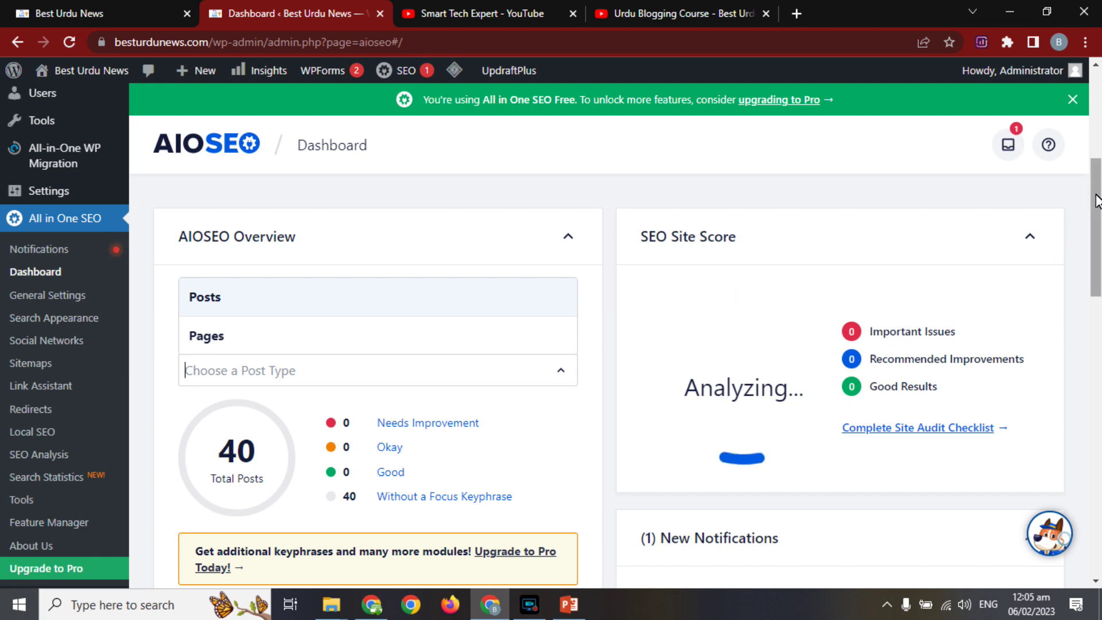
pyautogui.scroll(-1, 1096, 201)
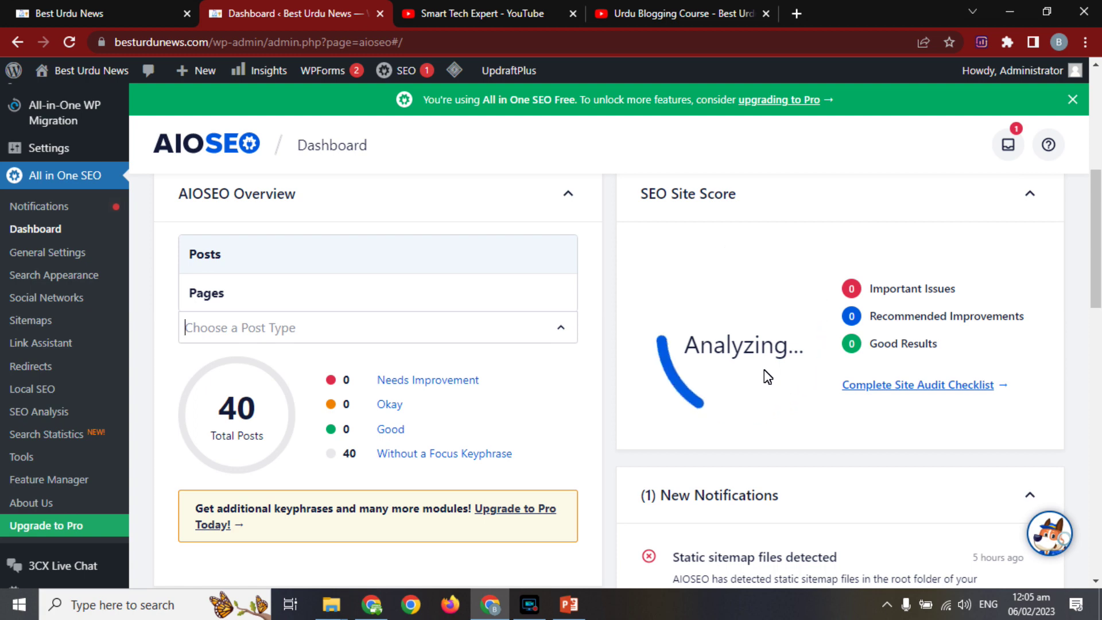
pyautogui.scroll(-2, 767, 377)
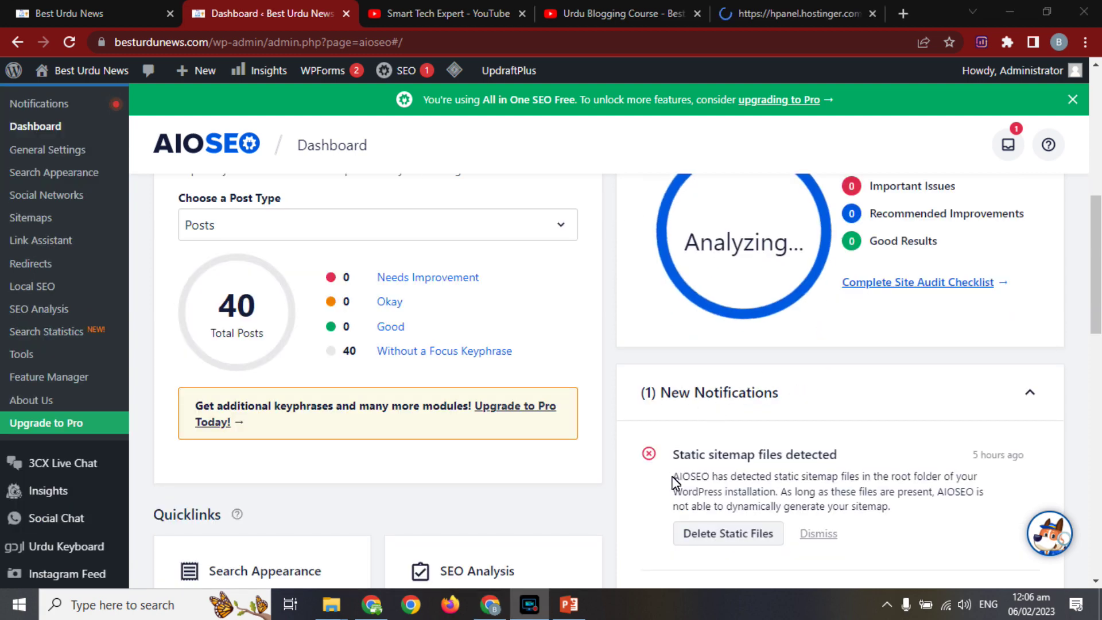
pyautogui.doubleClick(696, 455)
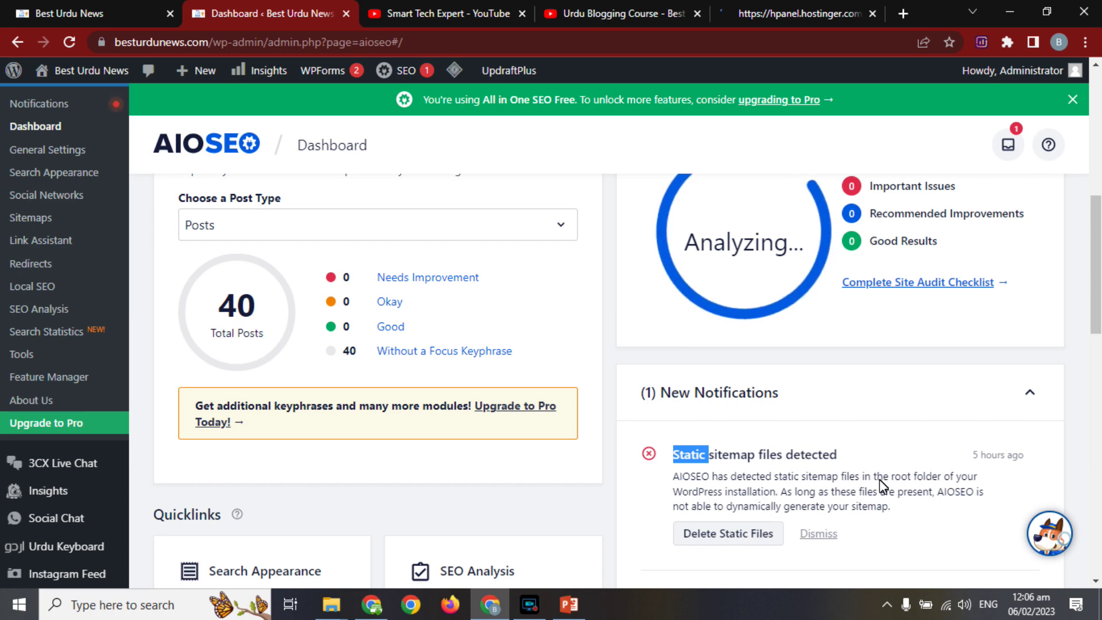
# Step: Delete the static sitemap files flagged in the dashboard's notification
pyautogui.tripleClick(991, 456)
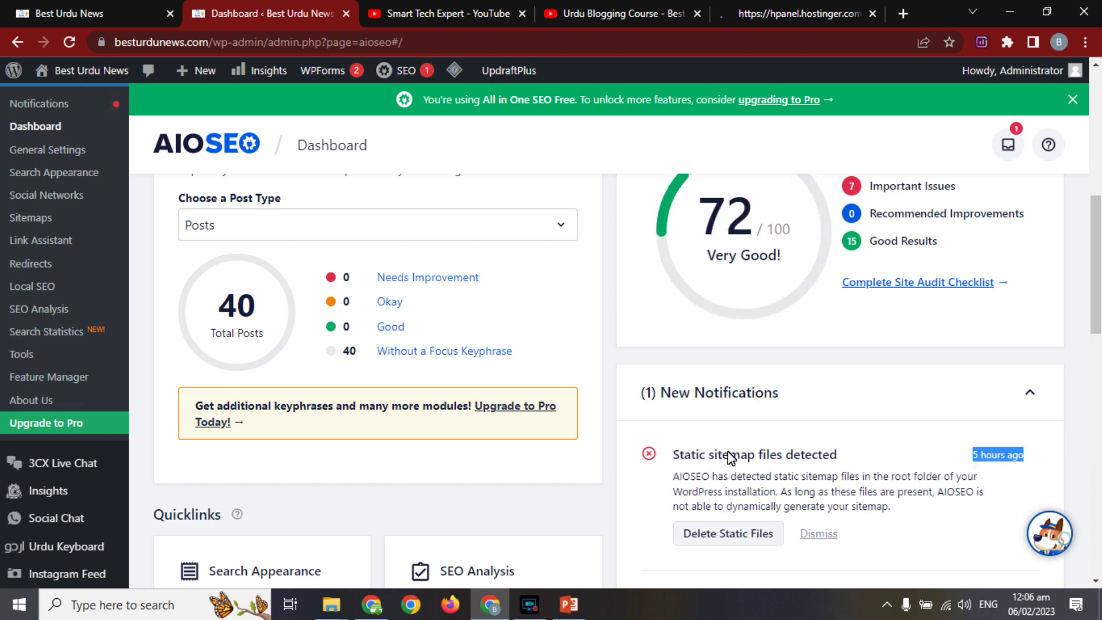
pyautogui.click(725, 534)
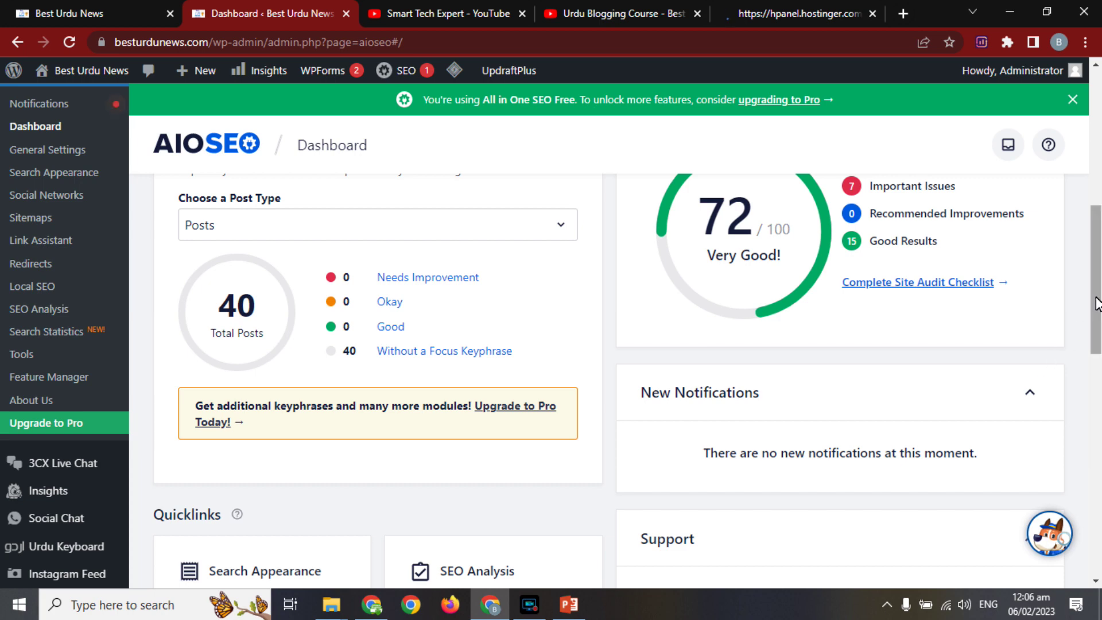
# Step: Check the SEO Site Score with its important issues, and open the complete site audit checklist
pyautogui.scroll(2, 1097, 302)
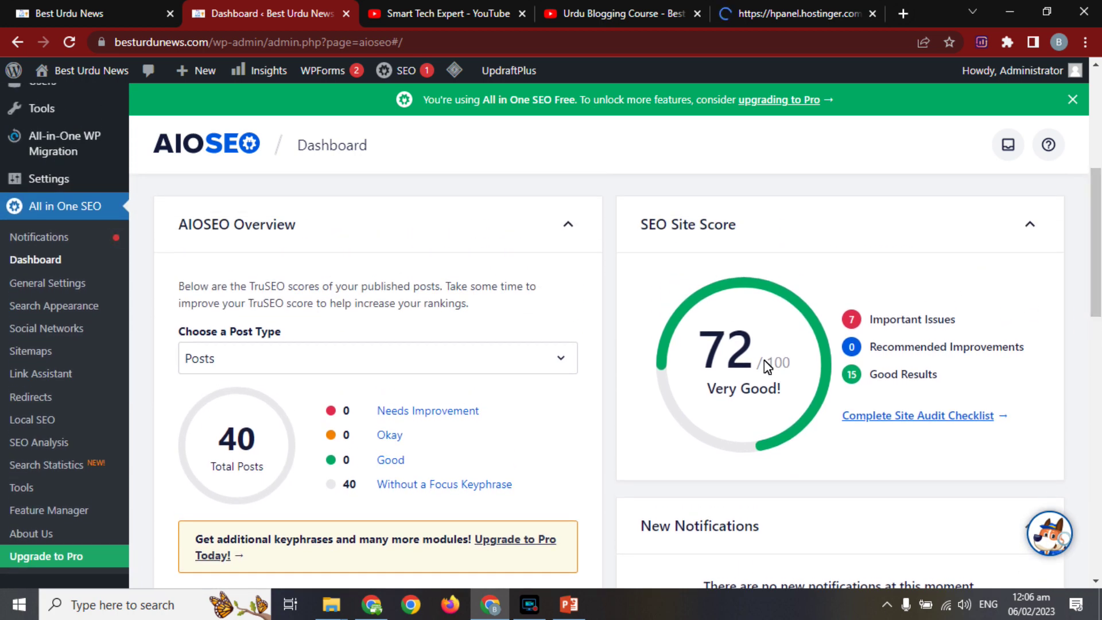
pyautogui.doubleClick(728, 352)
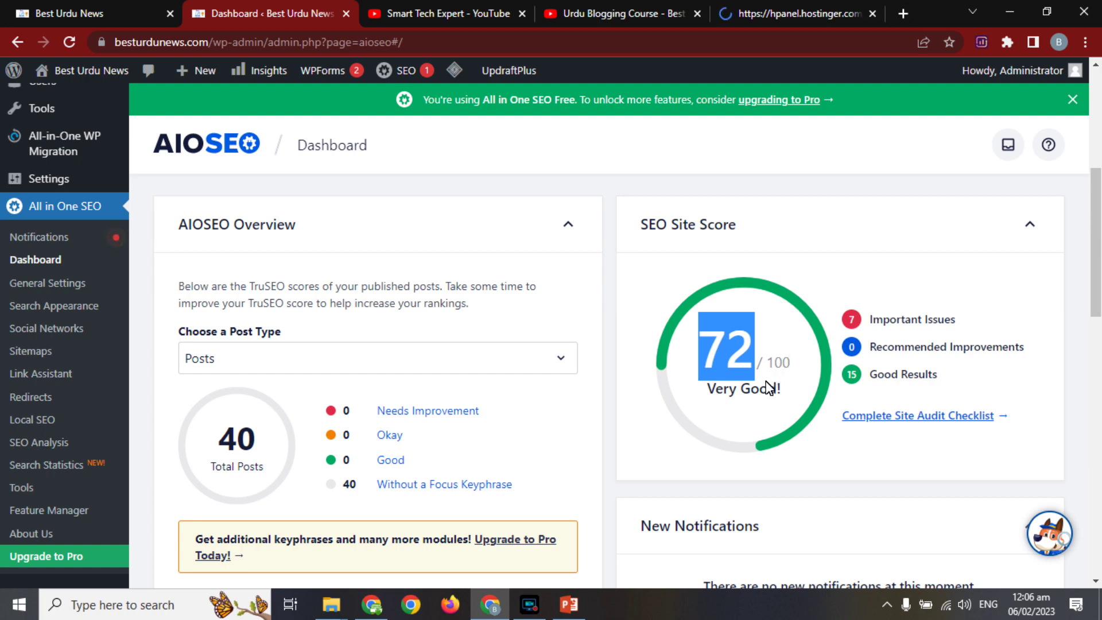
pyautogui.doubleClick(897, 322)
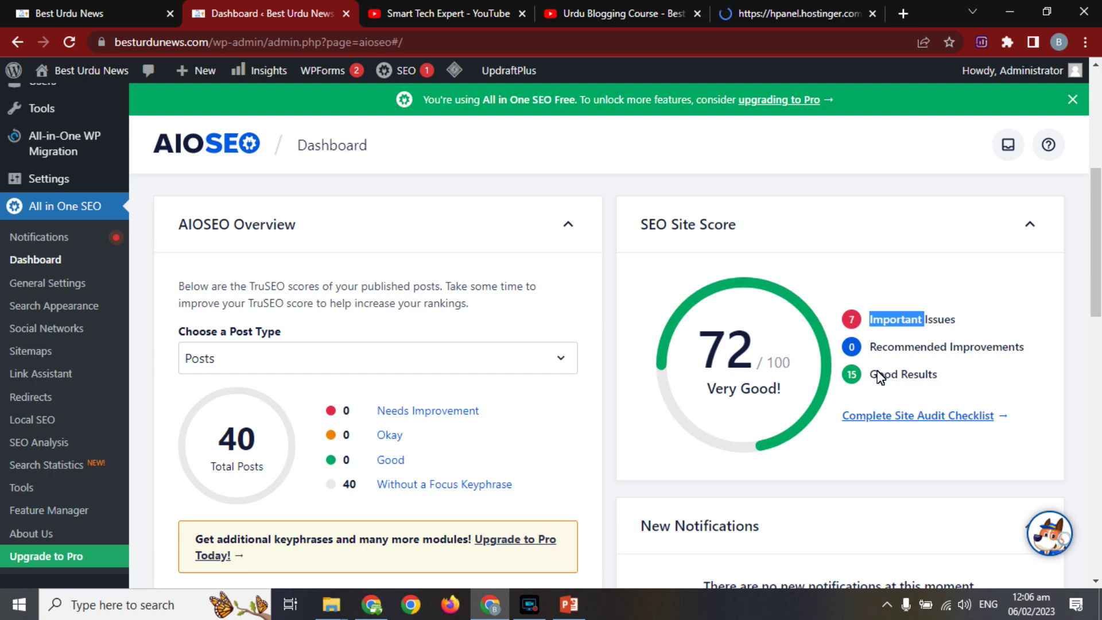
pyautogui.click(899, 416)
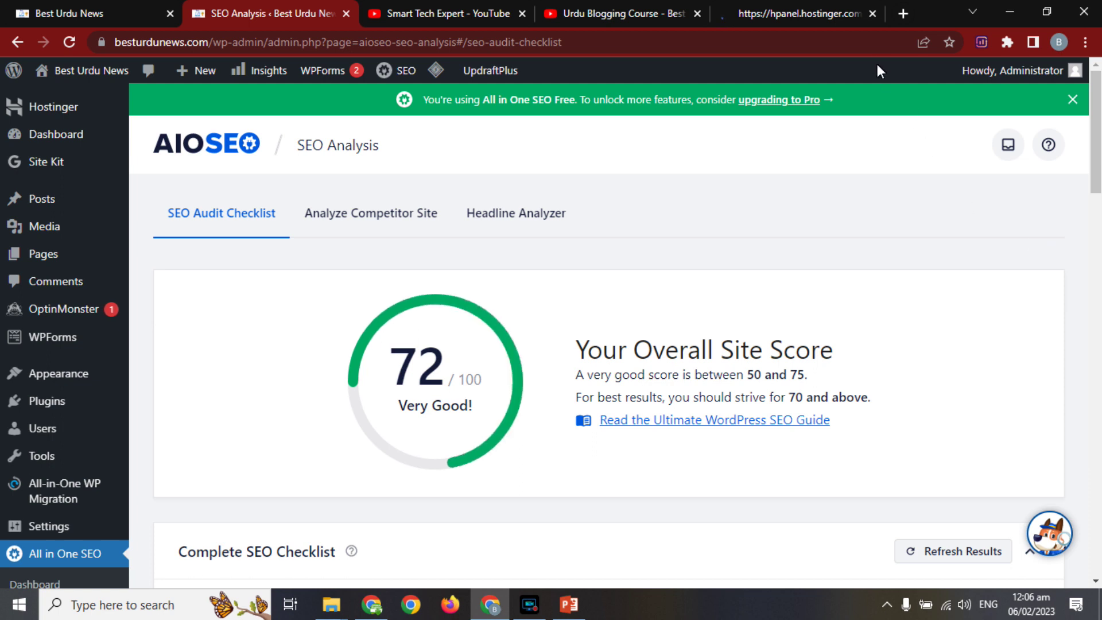
# Step: Close the Hostinger hPanel browser tab, and read the score ranges recommended for the overall site score
pyautogui.click(873, 13)
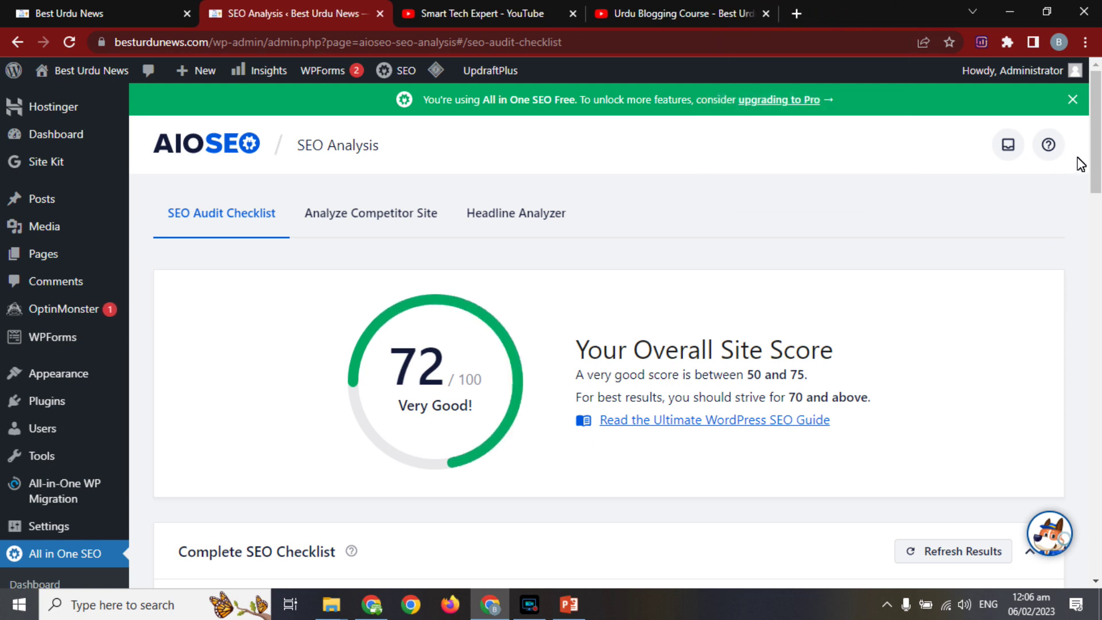
pyautogui.moveTo(1097, 158); pyautogui.dragTo(1098, 194)
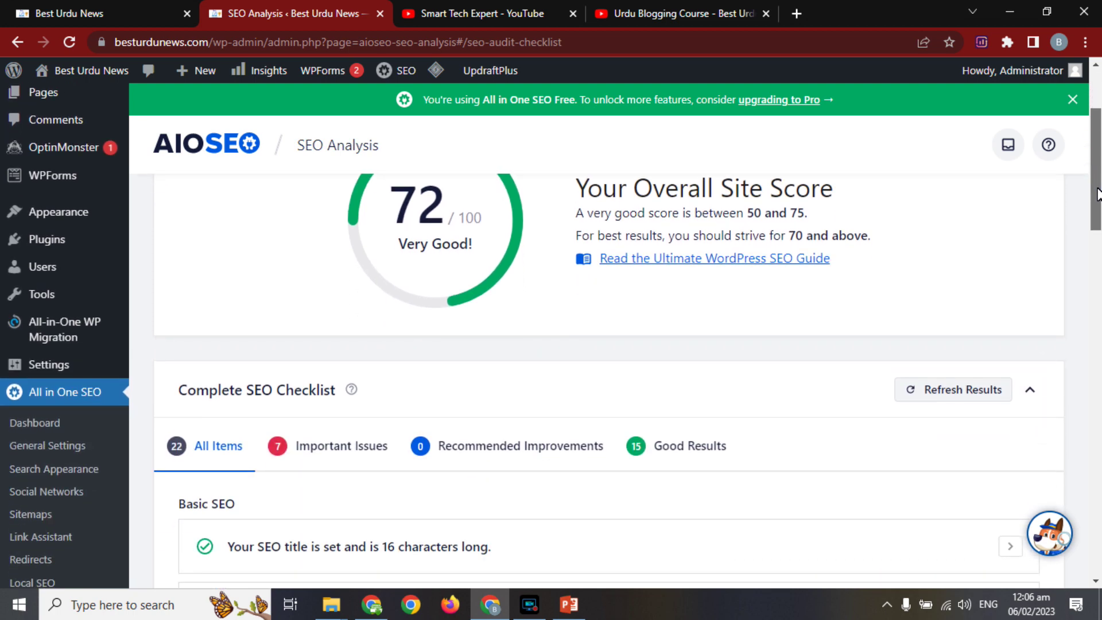
pyautogui.doubleClick(796, 213)
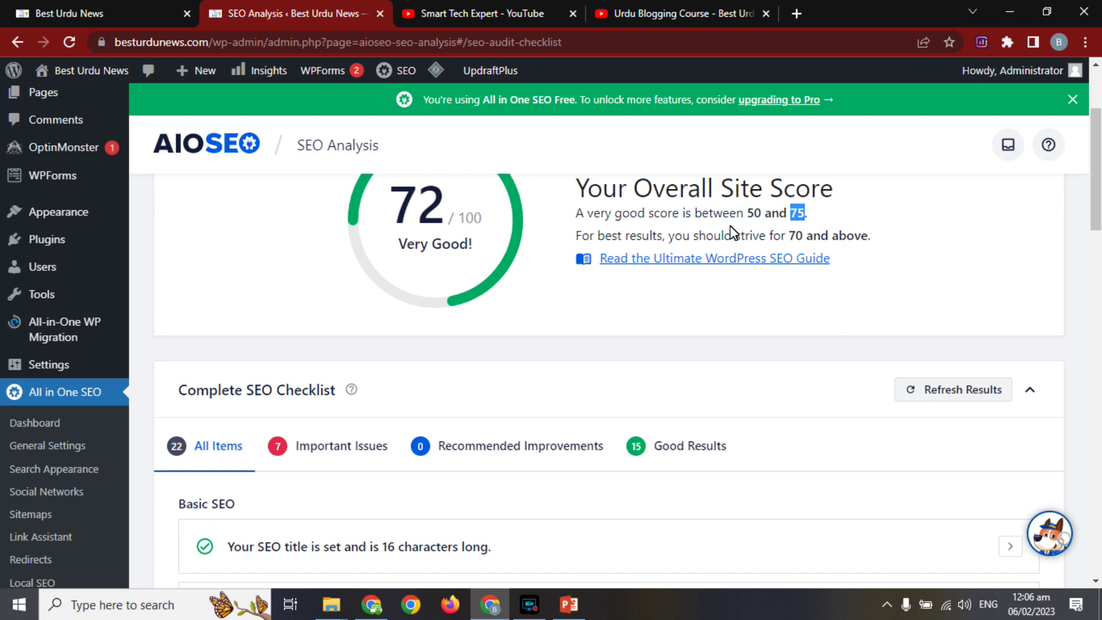
pyautogui.doubleClick(818, 235)
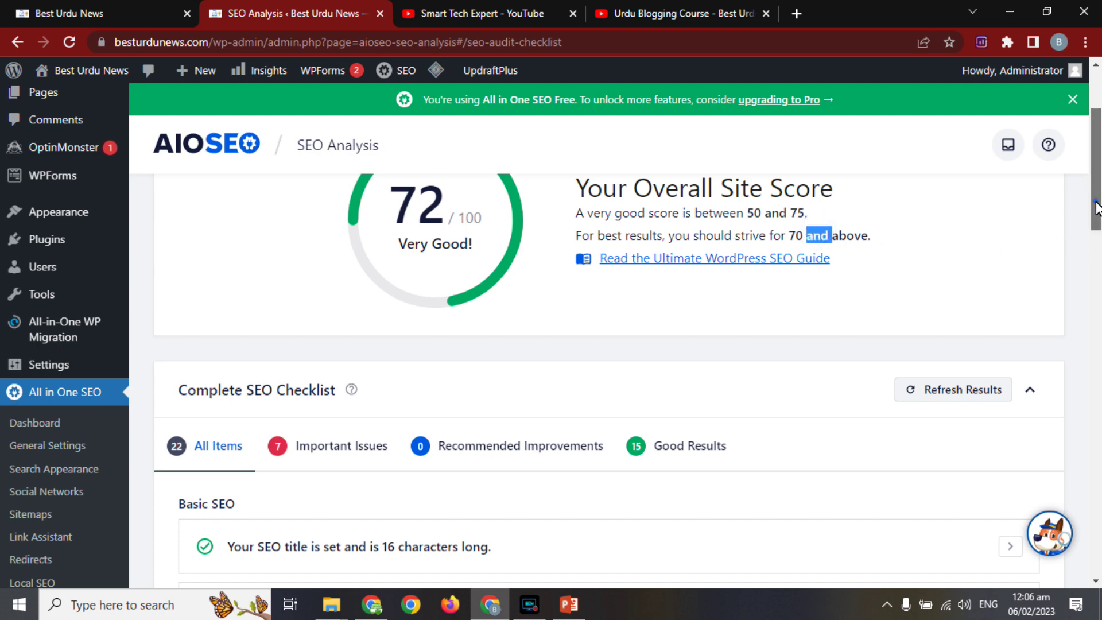
# Step: Filter the Complete SEO Checklist to Important Issues, and examine the Basic SEO findings on H1 tags and image alt attributes
pyautogui.moveTo(1096, 207); pyautogui.dragTo(1095, 246)
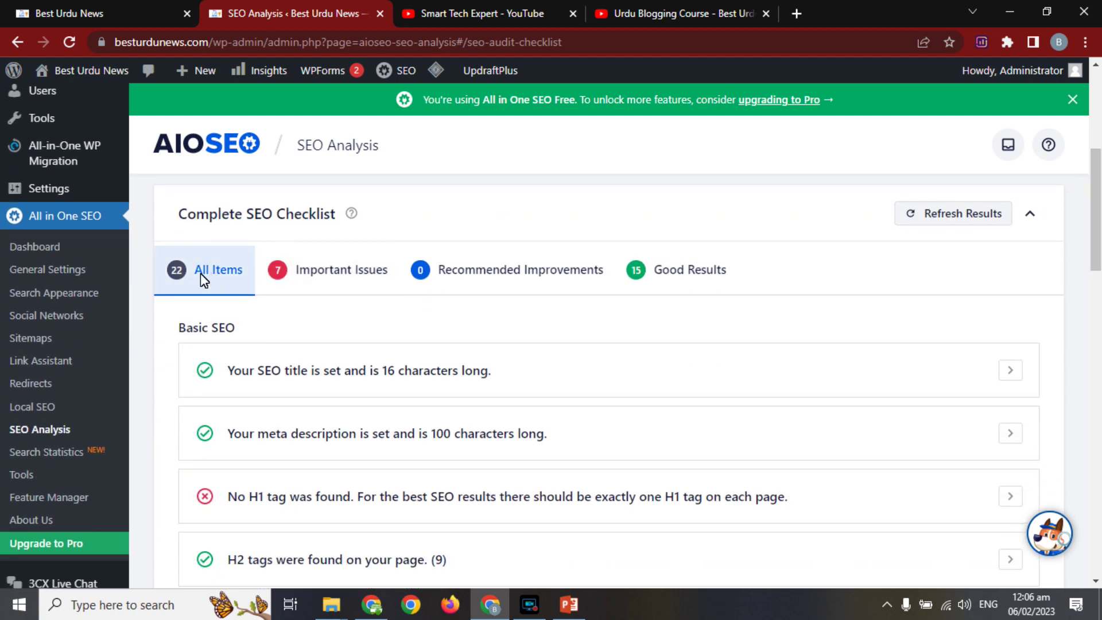
pyautogui.click(315, 277)
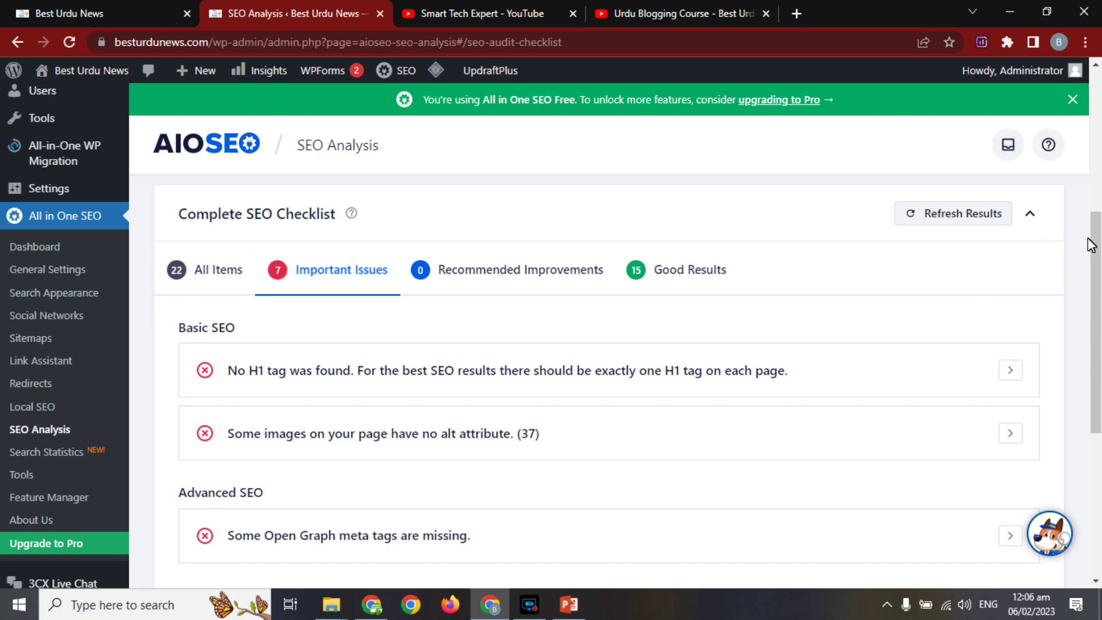
pyautogui.scroll(-1, 1094, 241)
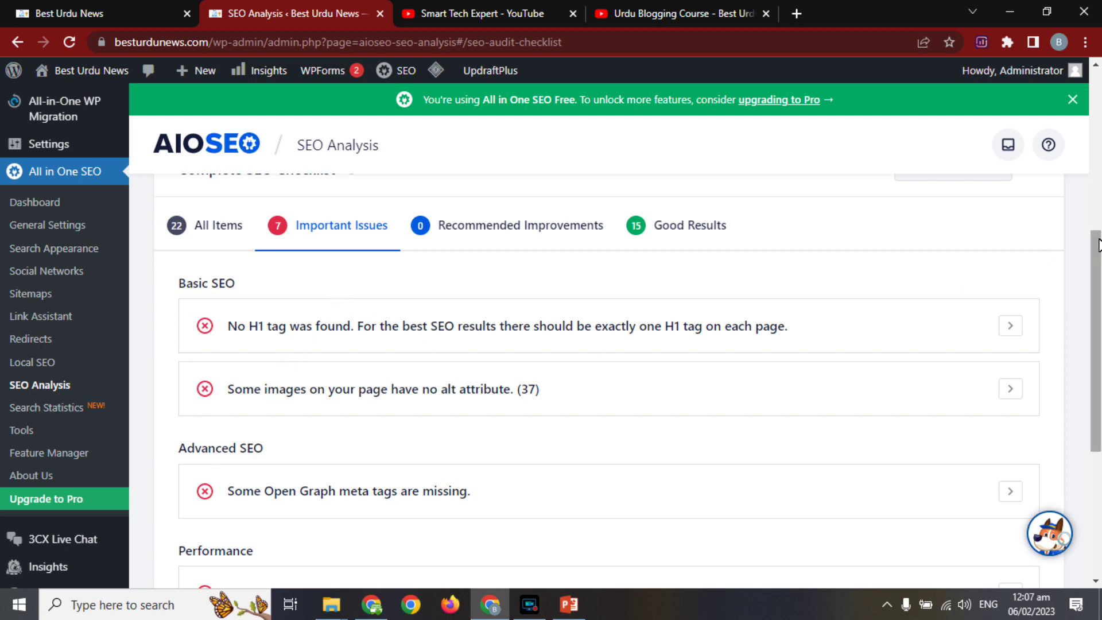
pyautogui.scroll(-1, 559, 319)
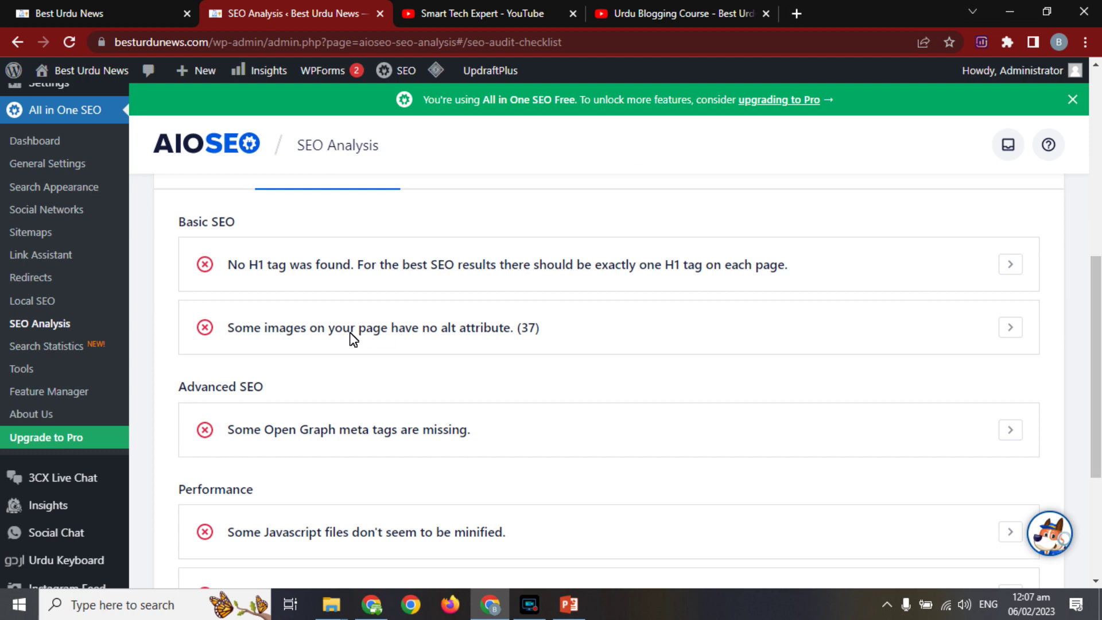
pyautogui.doubleClick(349, 332)
pyautogui.tripleClick(477, 330)
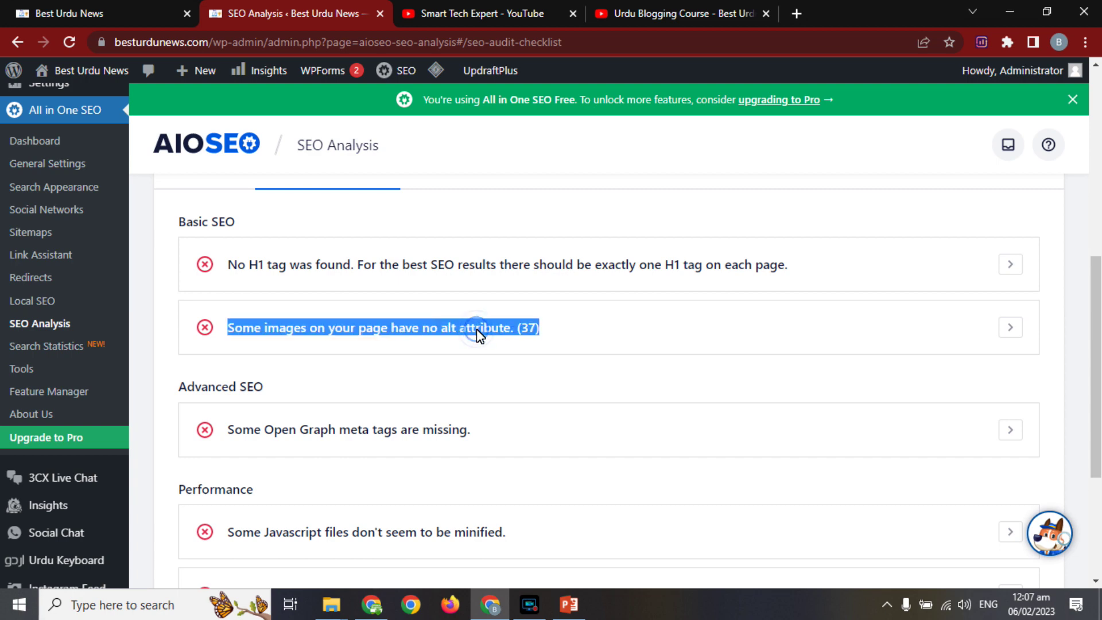
pyautogui.doubleClick(448, 330)
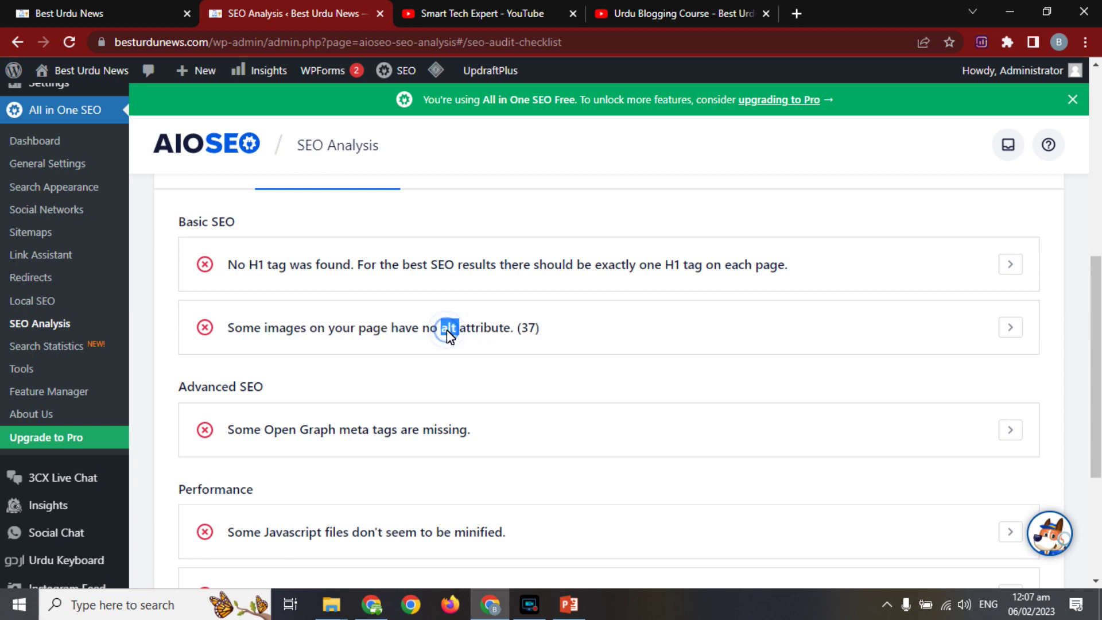
pyautogui.click(430, 333)
pyautogui.doubleClick(462, 331)
# Step: Read the Advanced SEO and Performance issues about Open Graph meta tags, JavaScript and CSS minification, and page requests
pyautogui.moveTo(1098, 341); pyautogui.dragTo(1097, 385)
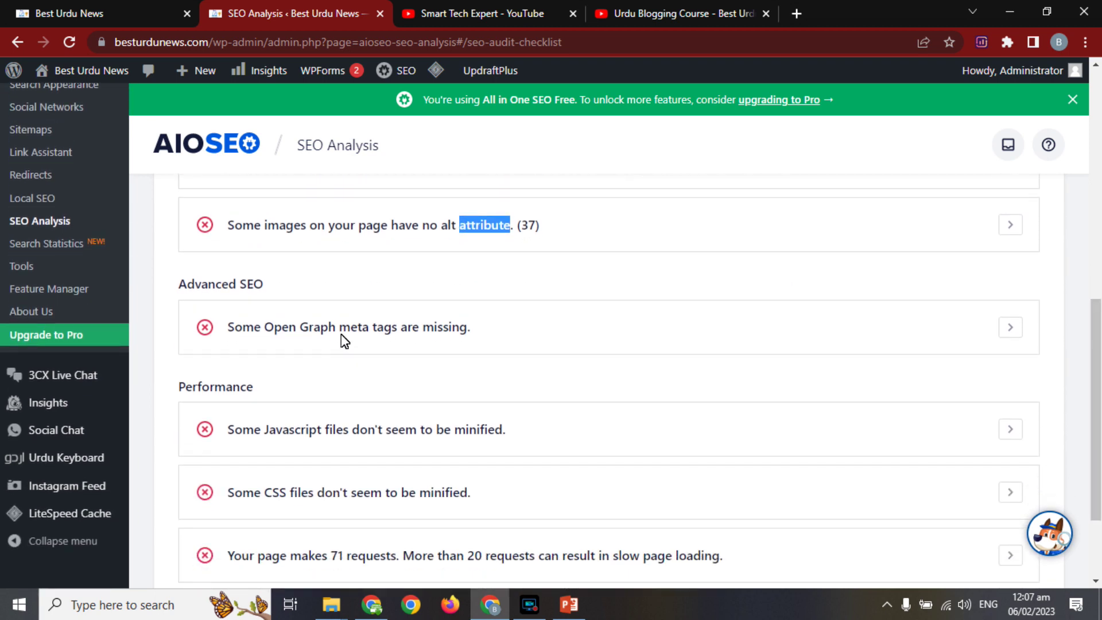
pyautogui.doubleClick(359, 331)
pyautogui.click(295, 431)
pyautogui.doubleClick(295, 431)
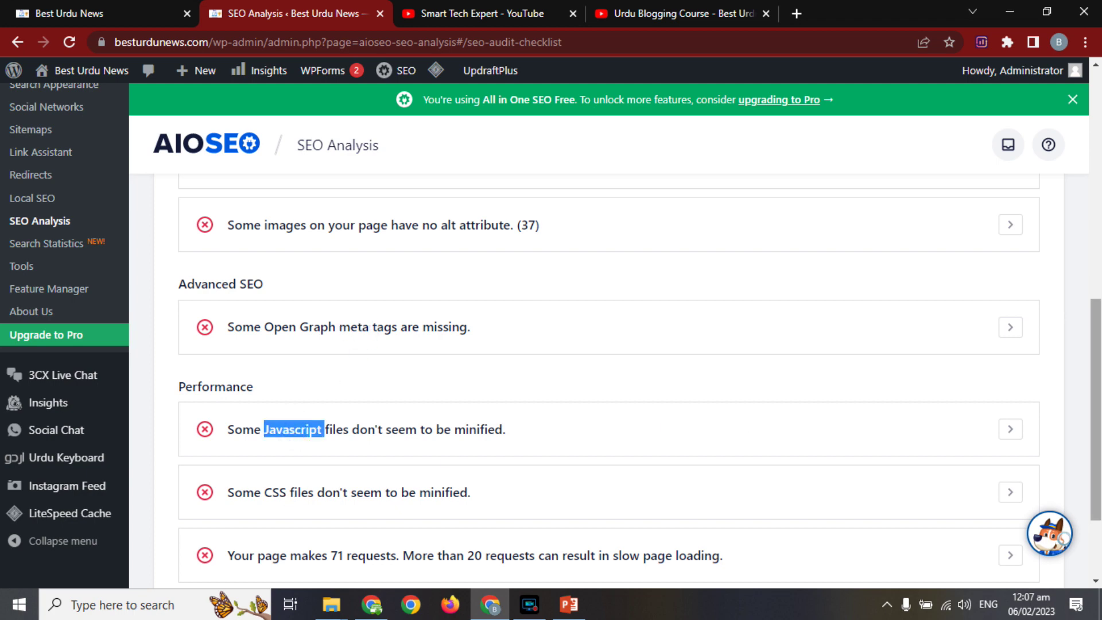
pyautogui.moveTo(1098, 361); pyautogui.dragTo(1097, 402)
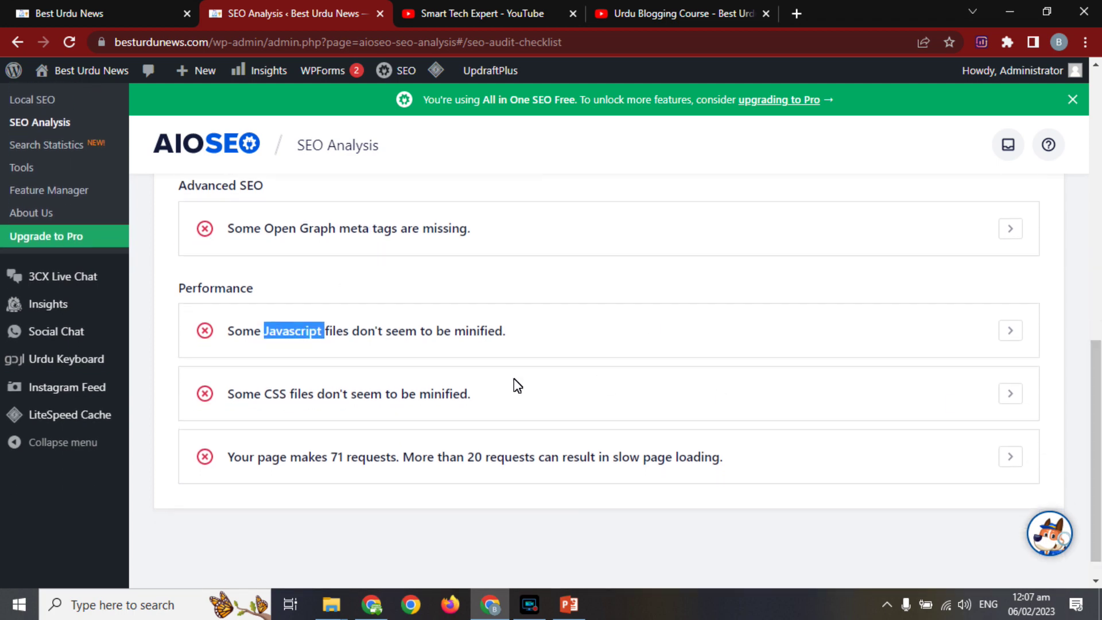
pyautogui.tripleClick(423, 402)
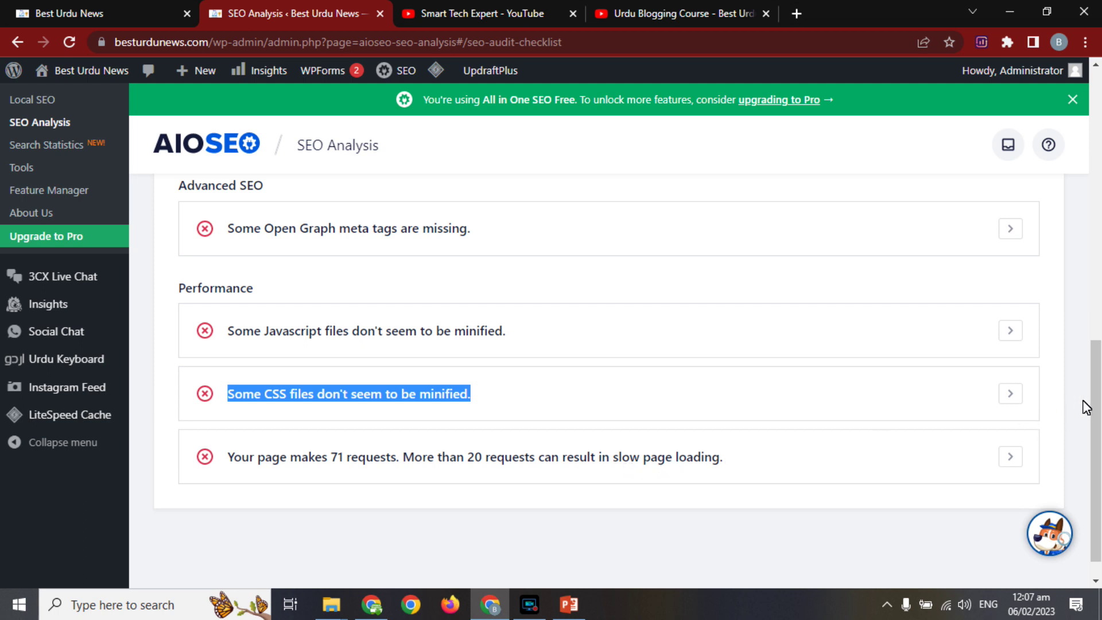
pyautogui.moveTo(1094, 406); pyautogui.dragTo(1067, 124)
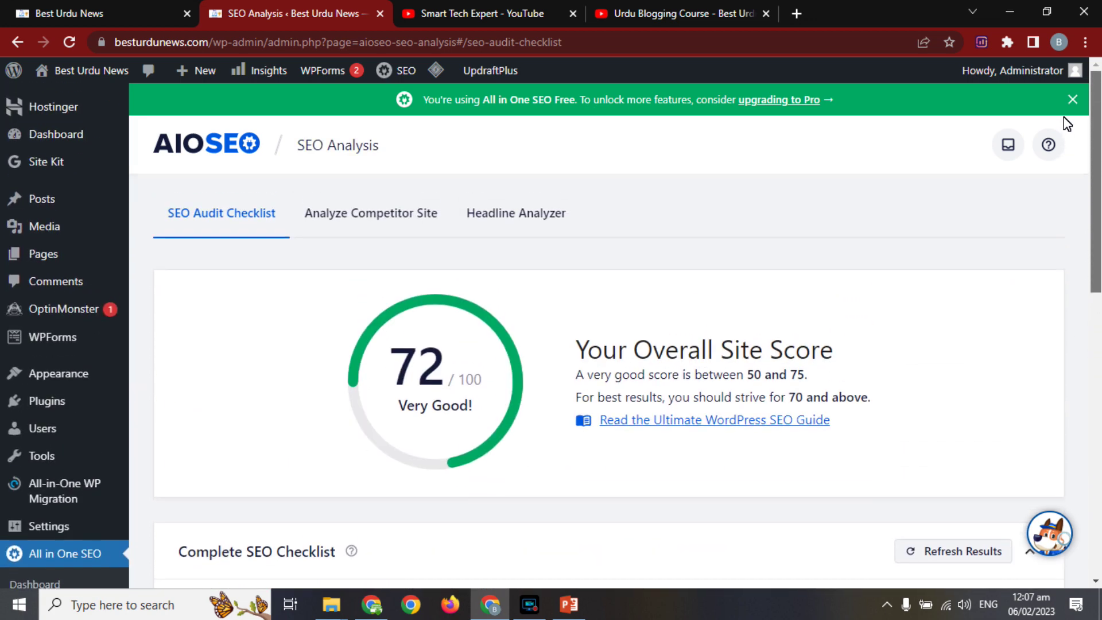
# Step: Run a competitor site analysis for mobileapps.pk
pyautogui.click(384, 212)
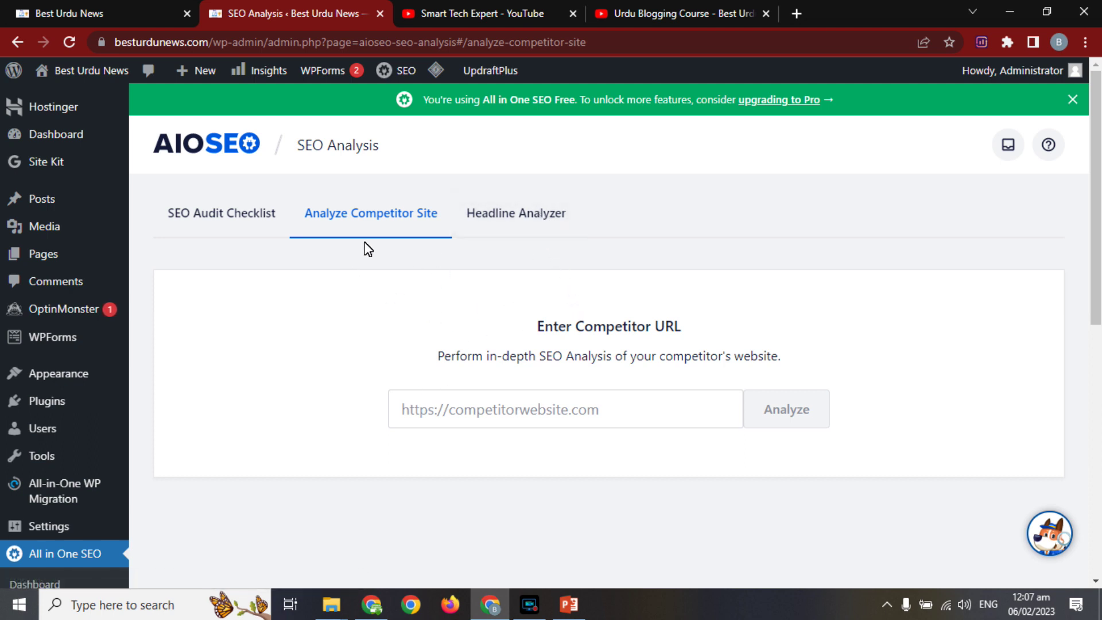
pyautogui.click(486, 411)
pyautogui.write('mobileapps.pk')
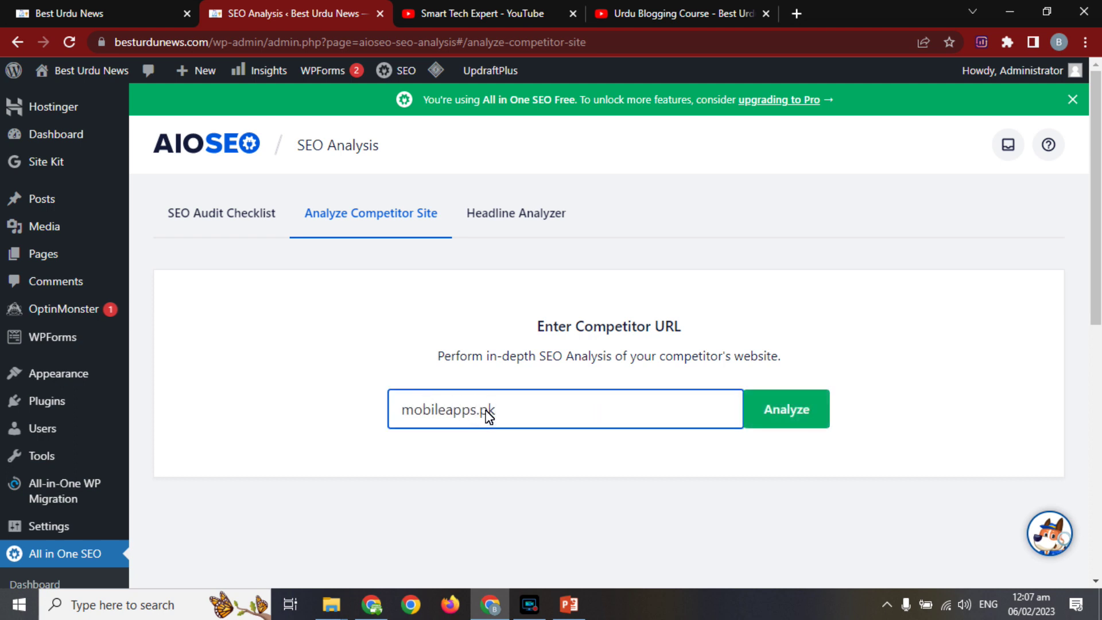
pyautogui.click(788, 402)
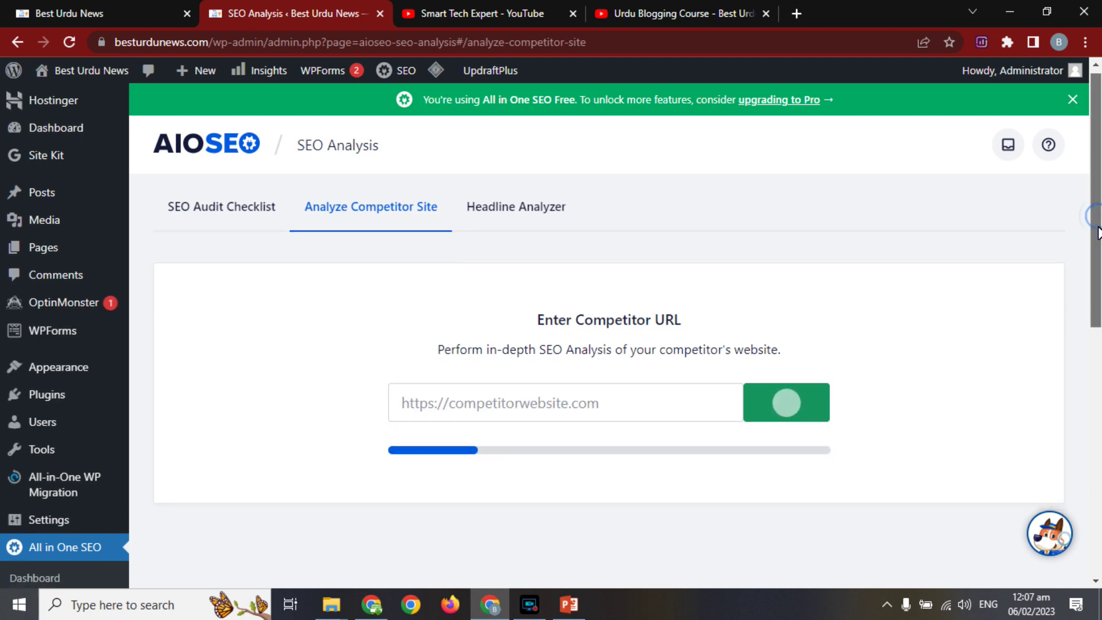
pyautogui.scroll(-2, 1098, 232)
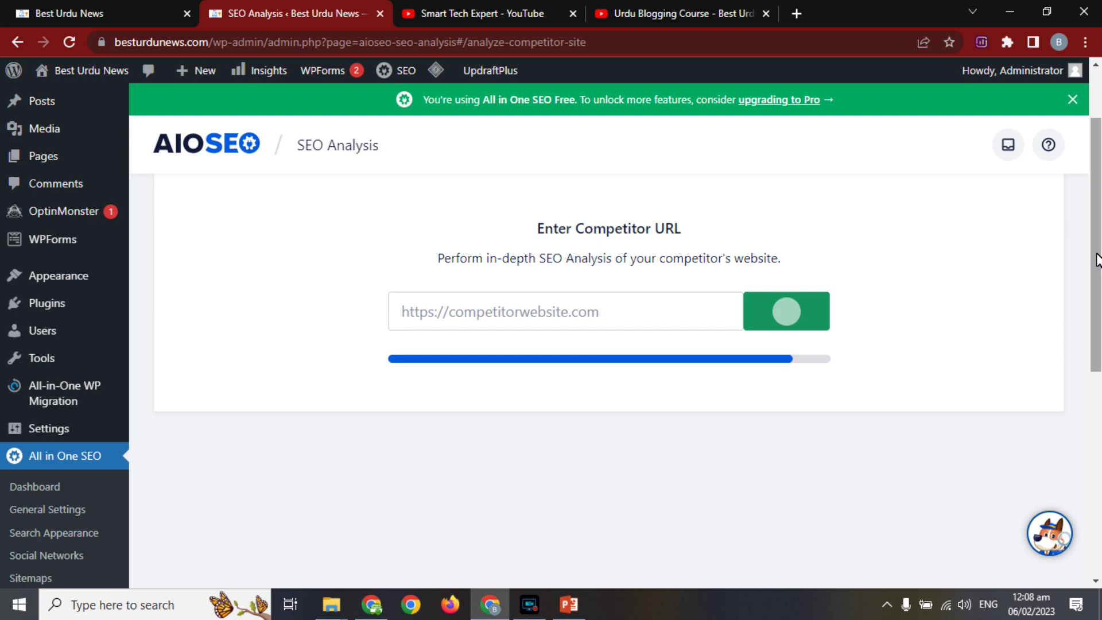
pyautogui.scroll(2, 1097, 261)
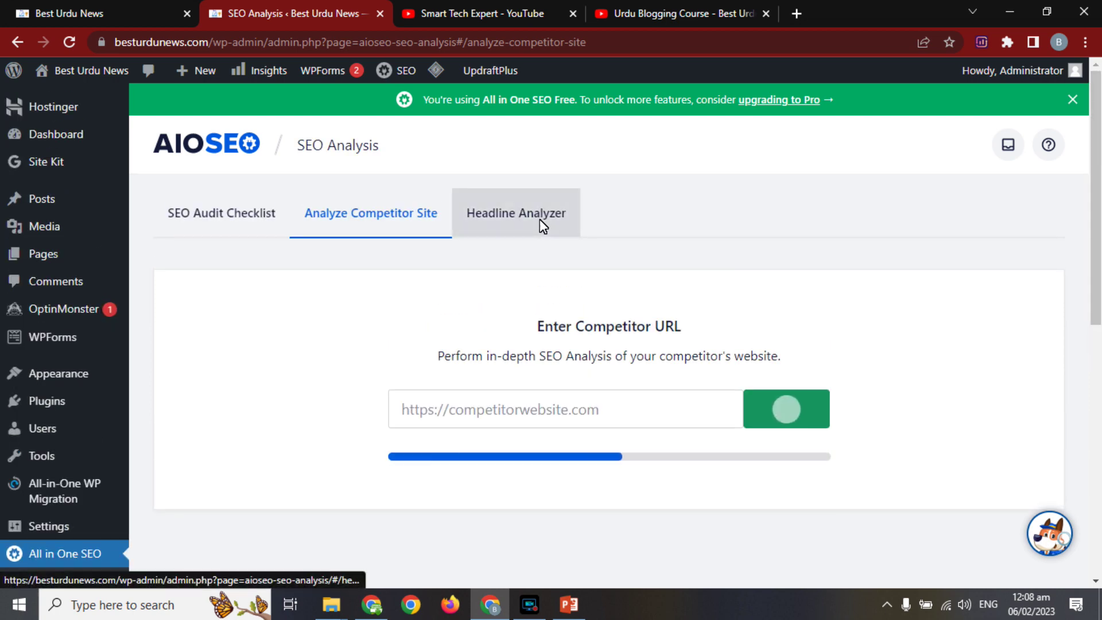
# Step: Examine the competitor's SEO report, from its overall score and Basic SEO checks down to the page request count
pyautogui.scroll(-4, 1096, 207)
pyautogui.scroll(-2, 1096, 206)
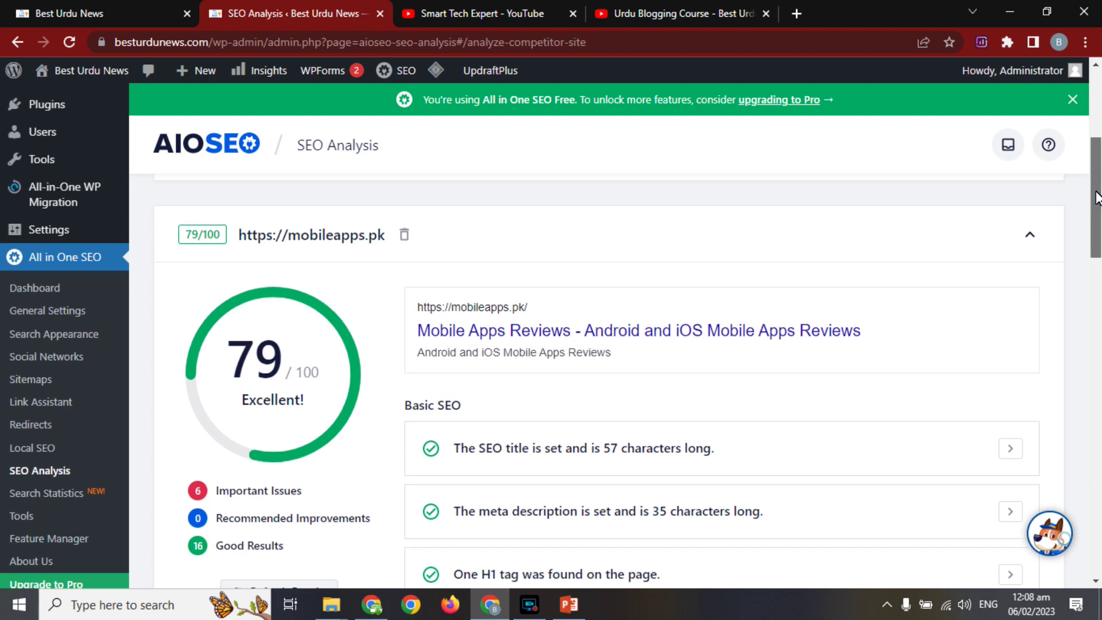
pyautogui.moveTo(1096, 197); pyautogui.dragTo(1089, 441)
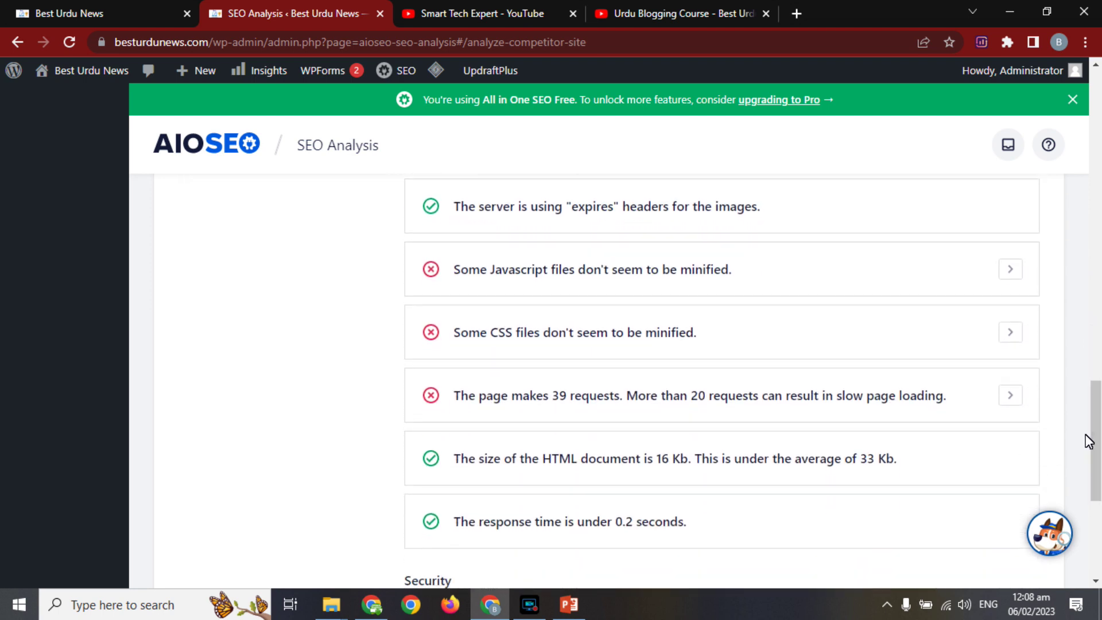
pyautogui.doubleClick(558, 396)
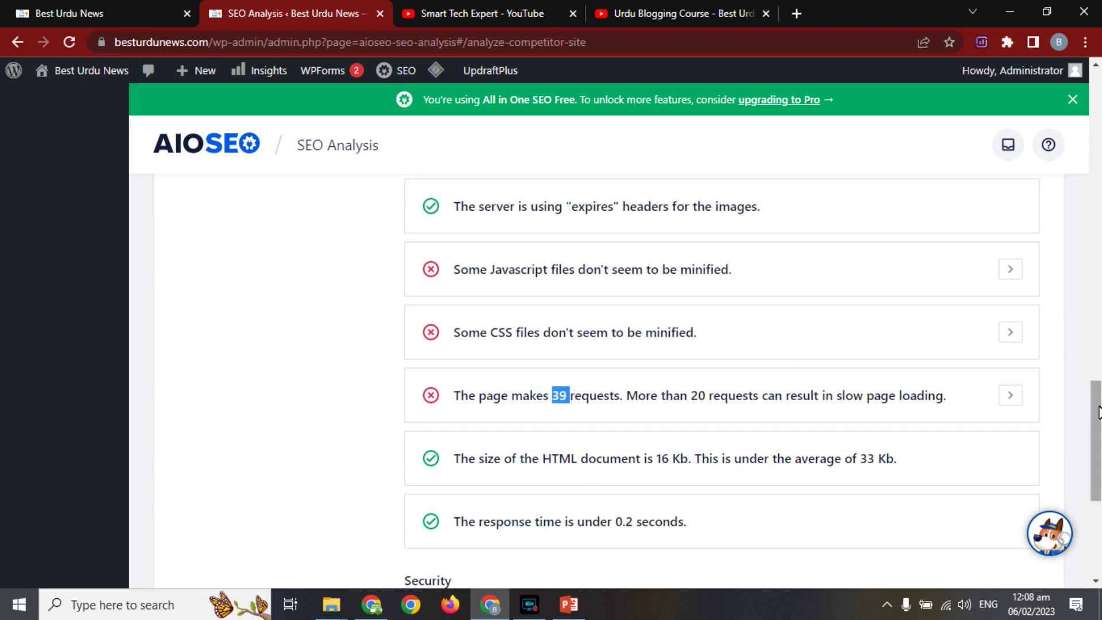
pyautogui.moveTo(1096, 410); pyautogui.dragTo(1056, 86)
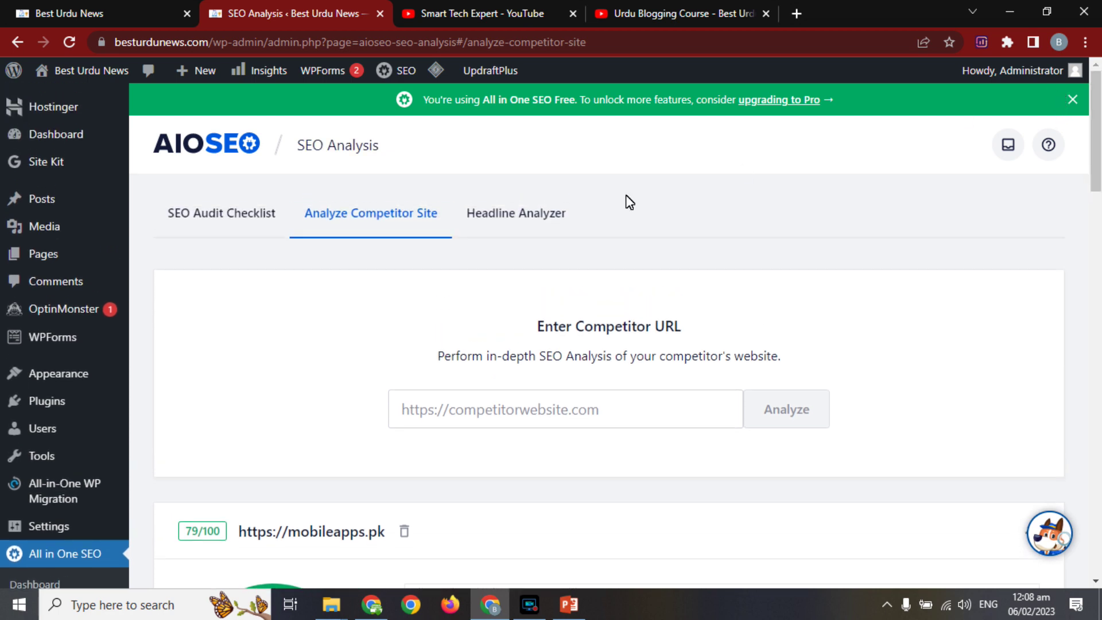
# Step: View the Headline Analyzer, and open the newest post in the list of all posts for editing
pyautogui.click(521, 213)
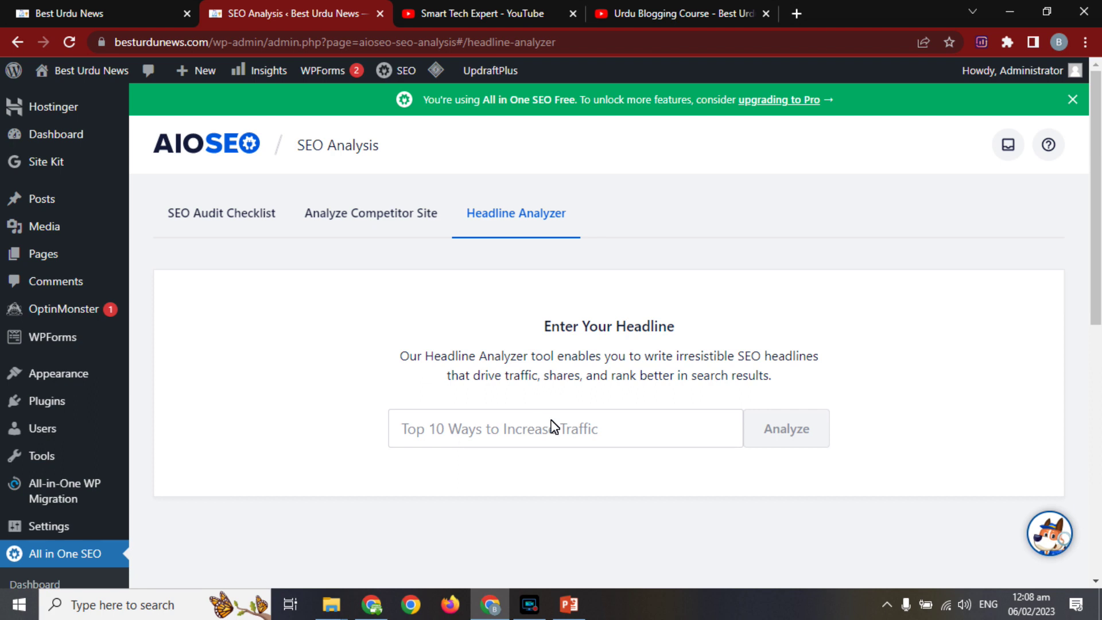
pyautogui.moveTo(46, 202)
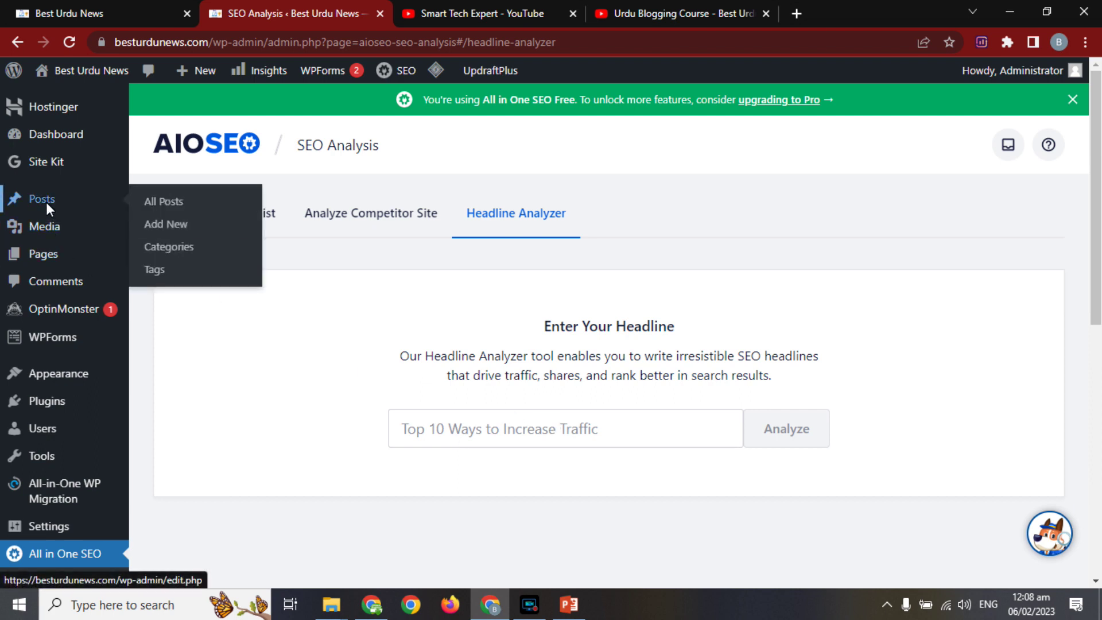
pyautogui.click(153, 202)
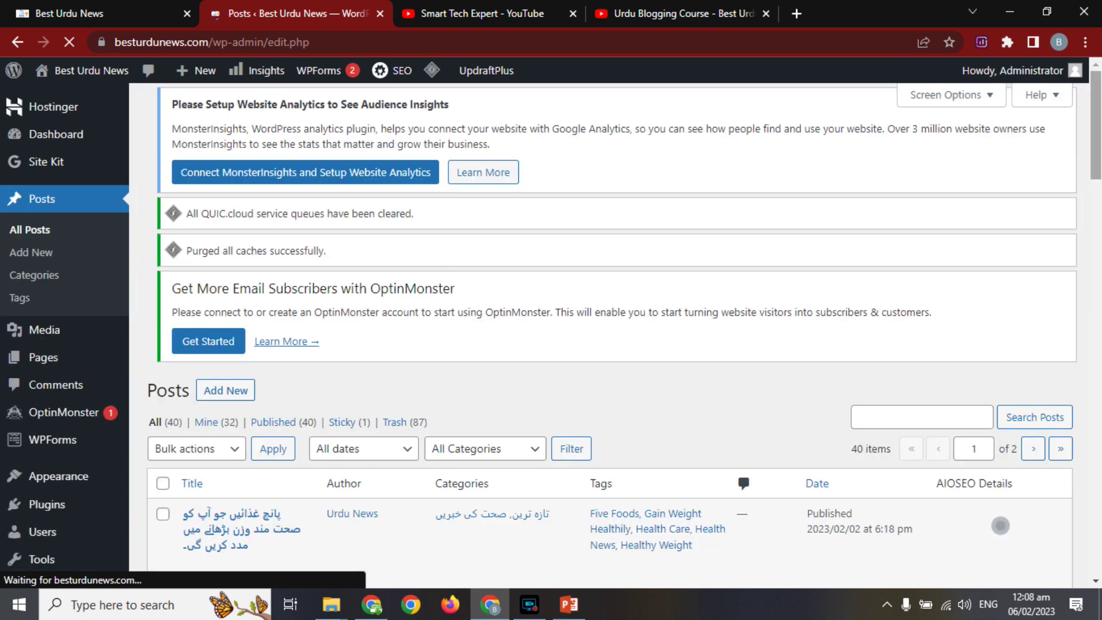
pyautogui.scroll(-5, 1096, 111)
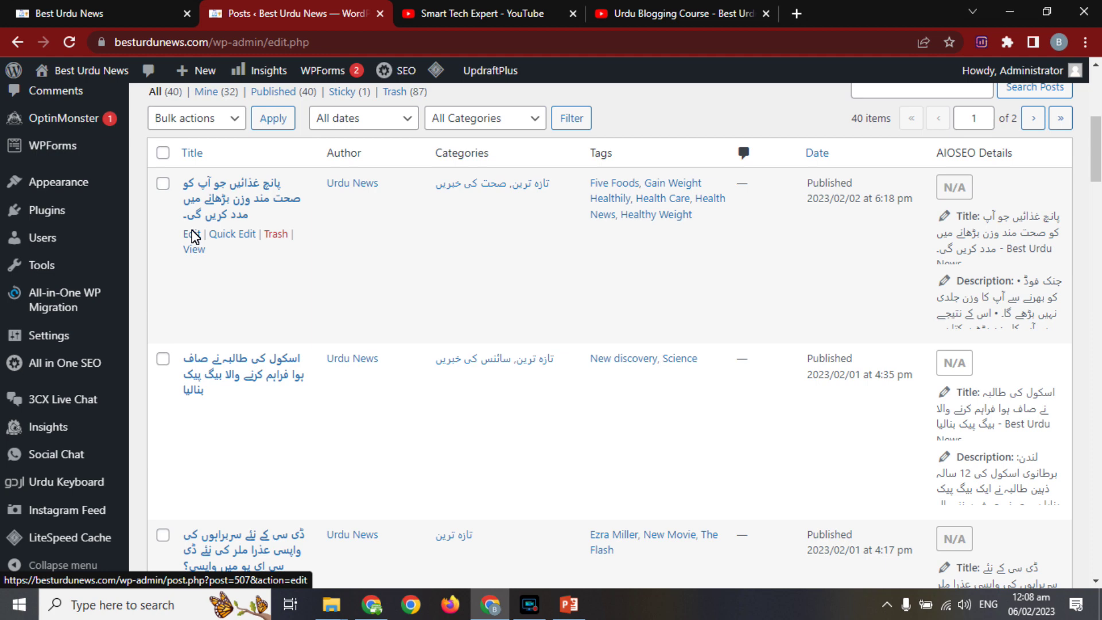
pyautogui.click(192, 234)
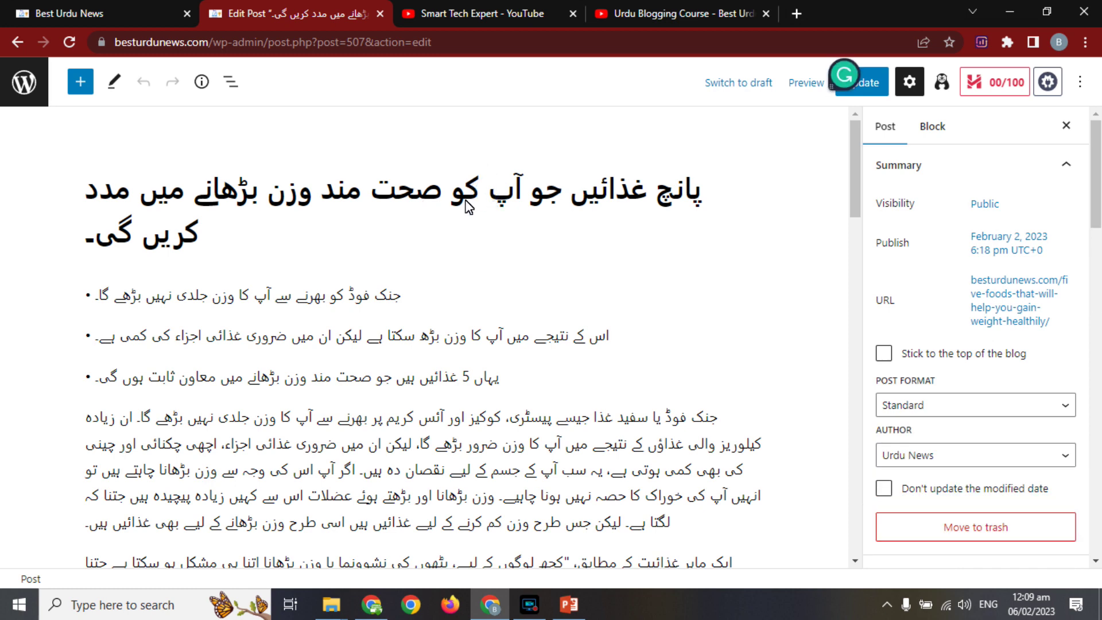
# Step: Review the post's AIOSEO settings, from the snippet preview and post title to the meta description and focus keyphrase
pyautogui.click(537, 388)
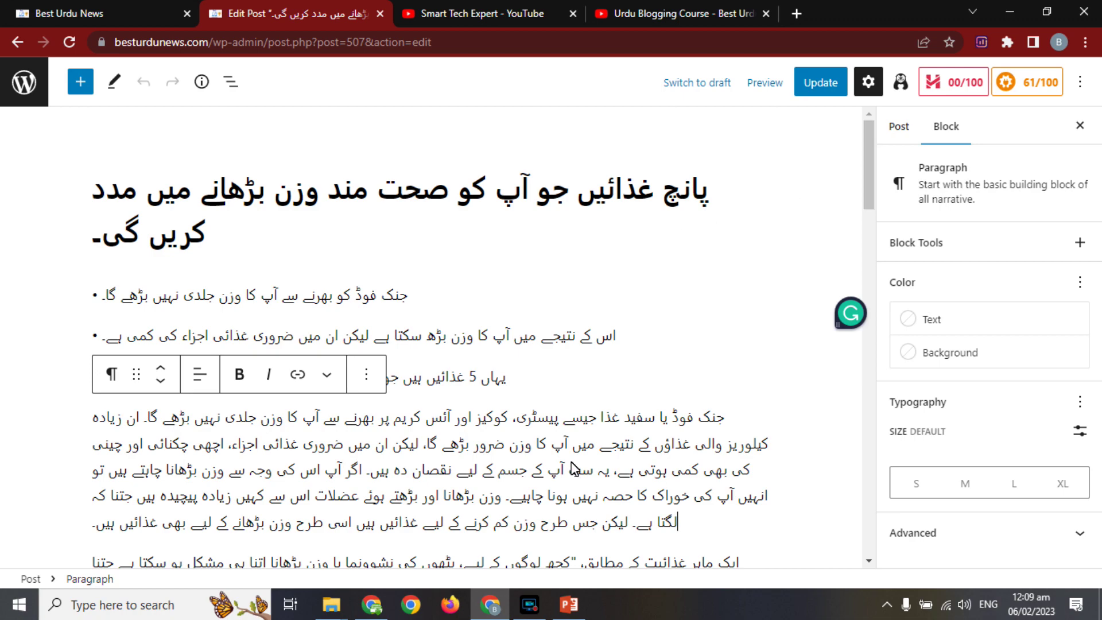
pyautogui.click(872, 146)
pyautogui.moveTo(873, 157); pyautogui.dragTo(867, 346)
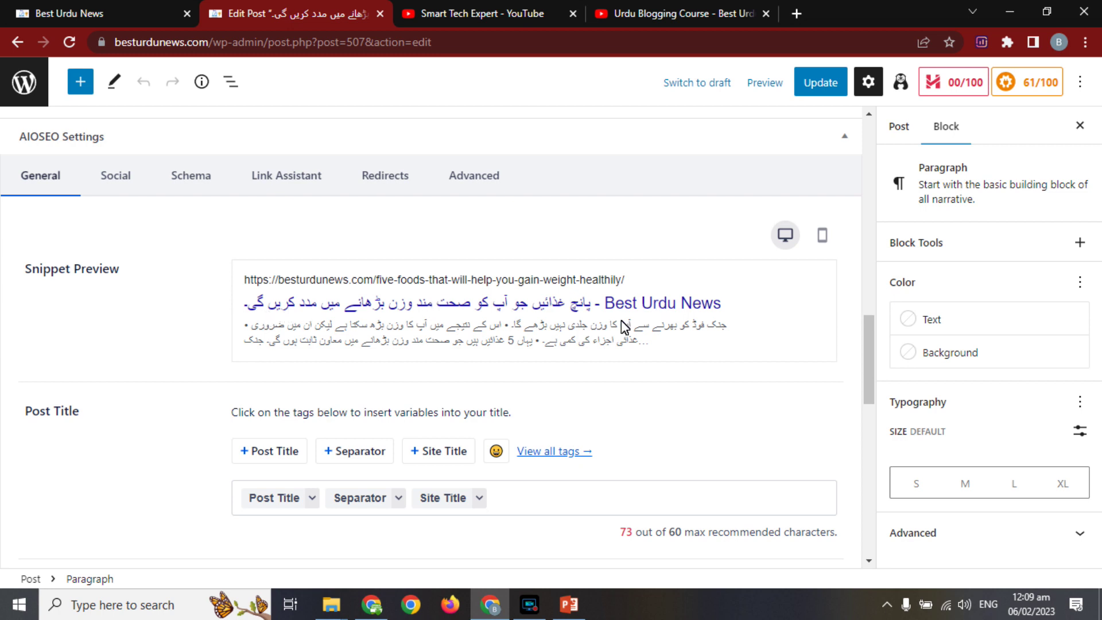
pyautogui.moveTo(864, 352); pyautogui.dragTo(859, 434)
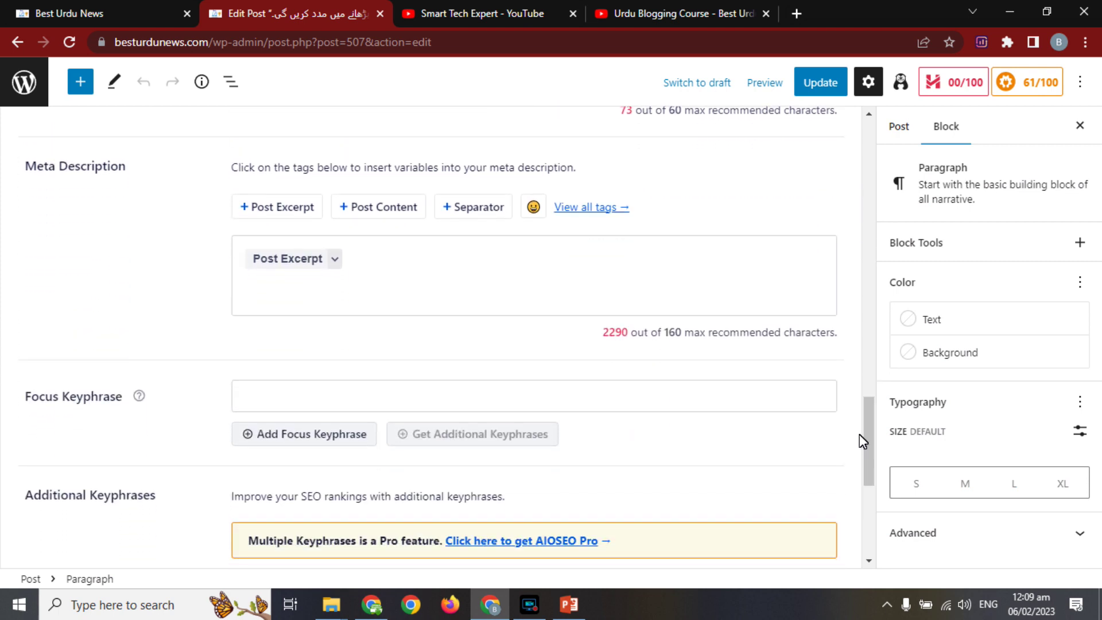
pyautogui.click(430, 400)
# Step: Copy the word صحت from the post title and add it as the post's focus keyphrase
pyautogui.moveTo(866, 444); pyautogui.dragTo(876, 147)
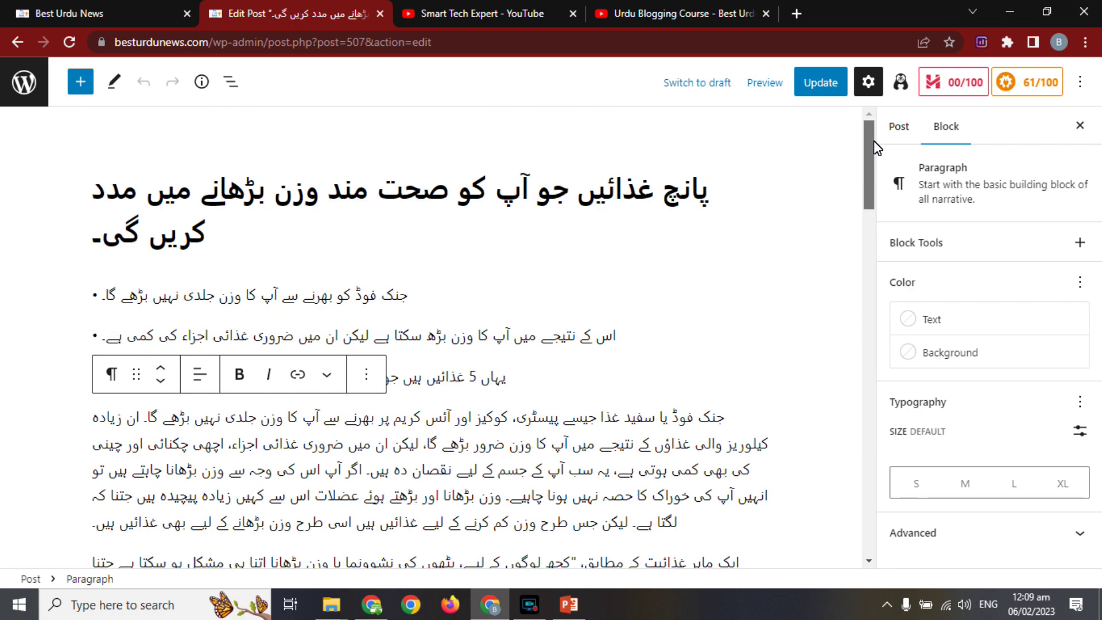
pyautogui.moveTo(378, 201); pyautogui.dragTo(435, 196)
pyautogui.hotkey('ctrl', 'c')
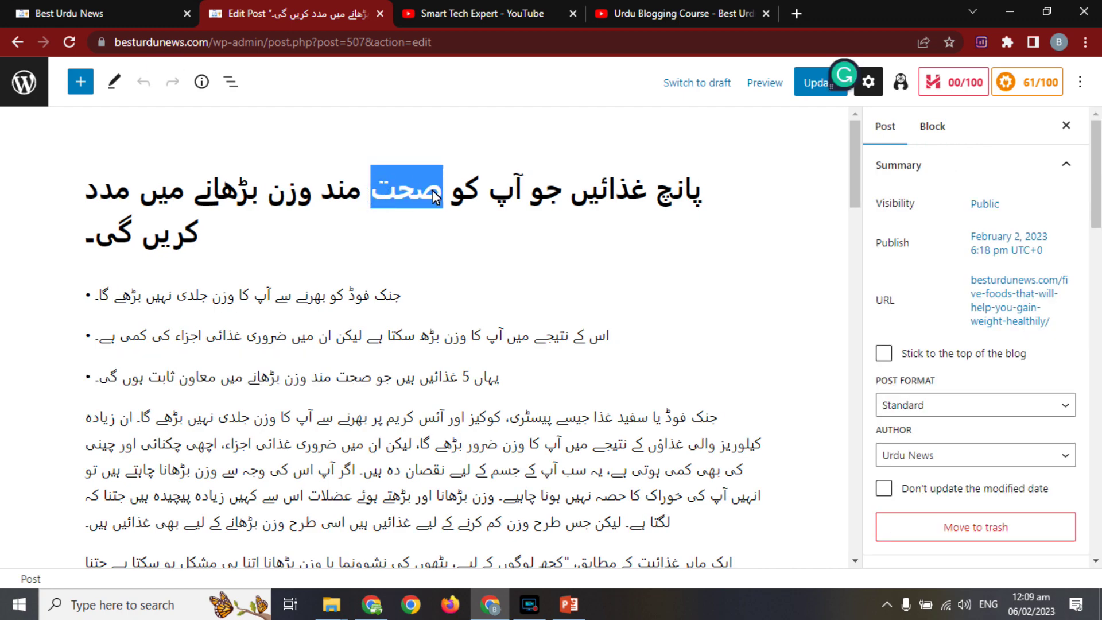
pyautogui.moveTo(861, 184); pyautogui.dragTo(860, 478)
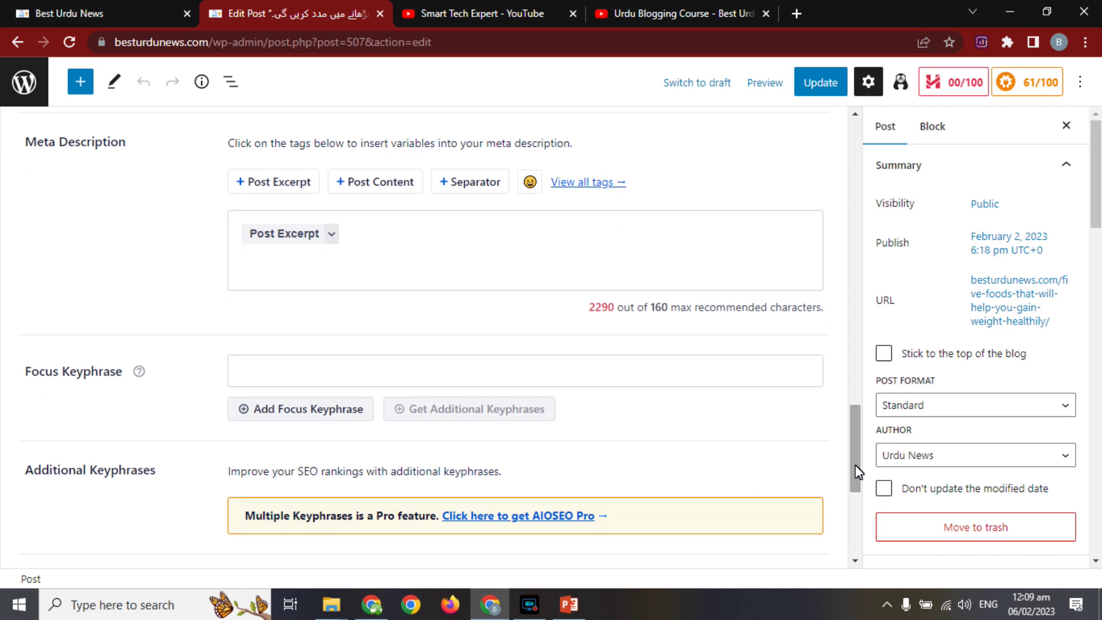
pyautogui.click(543, 376)
pyautogui.hotkey('ctrl', 'v')
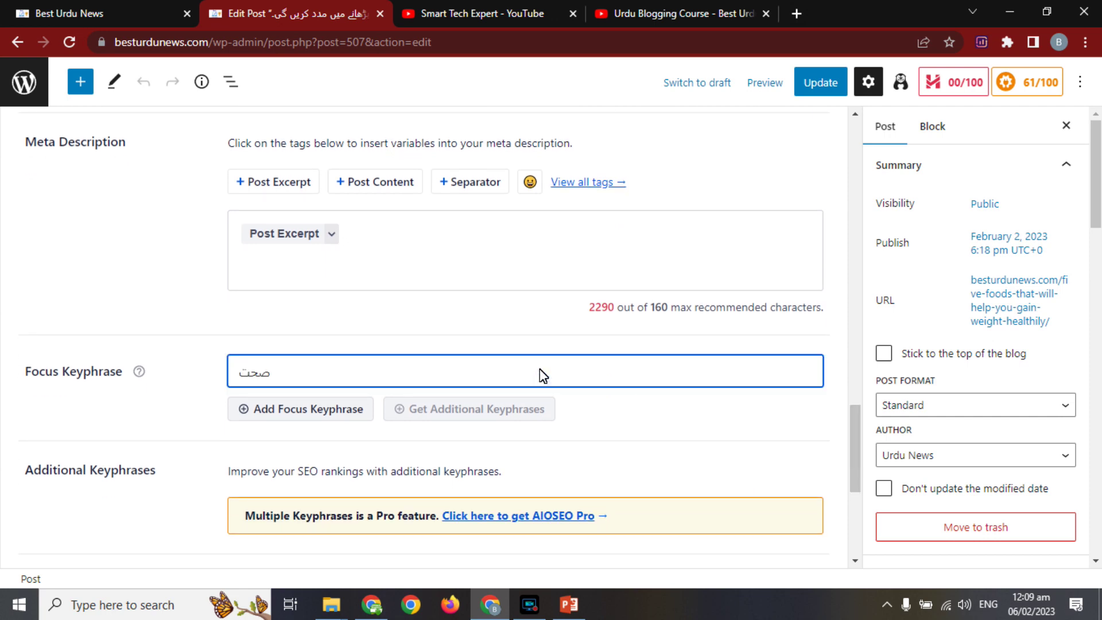
pyautogui.click(347, 410)
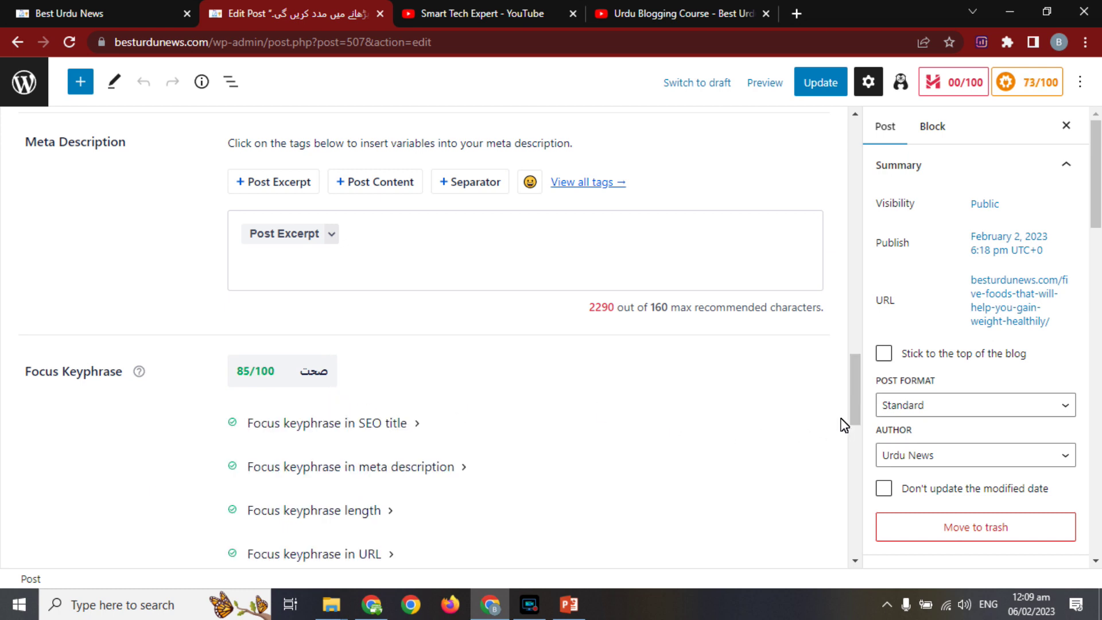
# Step: Add the paragraph "یہ آرٹیکل صحت کو بہتر بنانے کے لیے ہے۔" directly above the source line at the end of the post
pyautogui.scroll(-1, 856, 374)
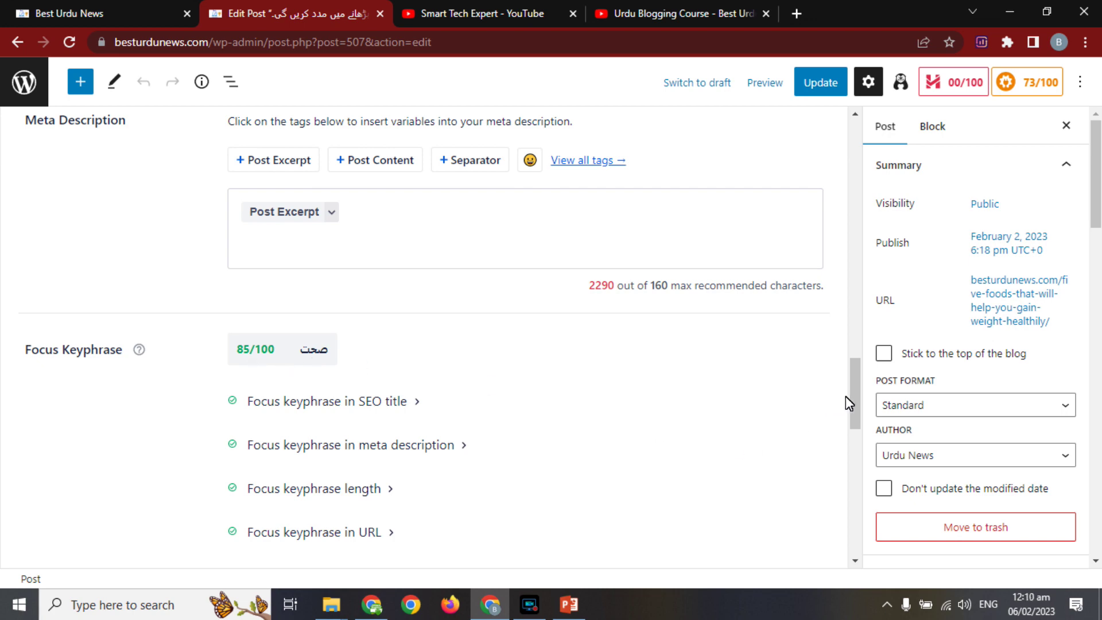
pyautogui.moveTo(853, 395); pyautogui.dragTo(841, 428)
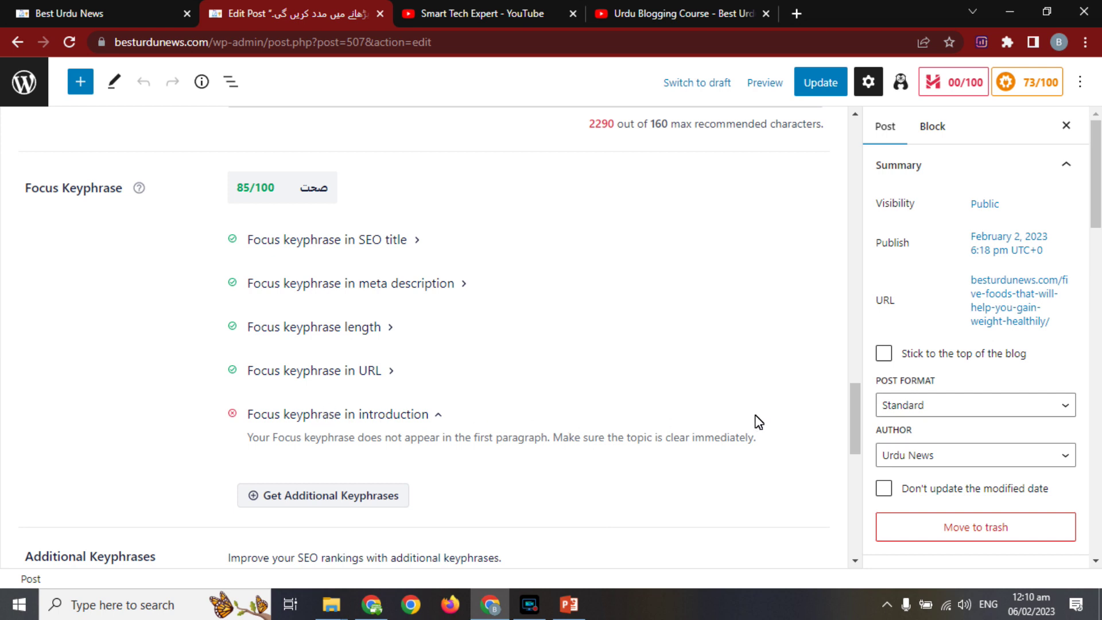
pyautogui.moveTo(853, 415); pyautogui.dragTo(850, 273)
pyautogui.click(485, 406)
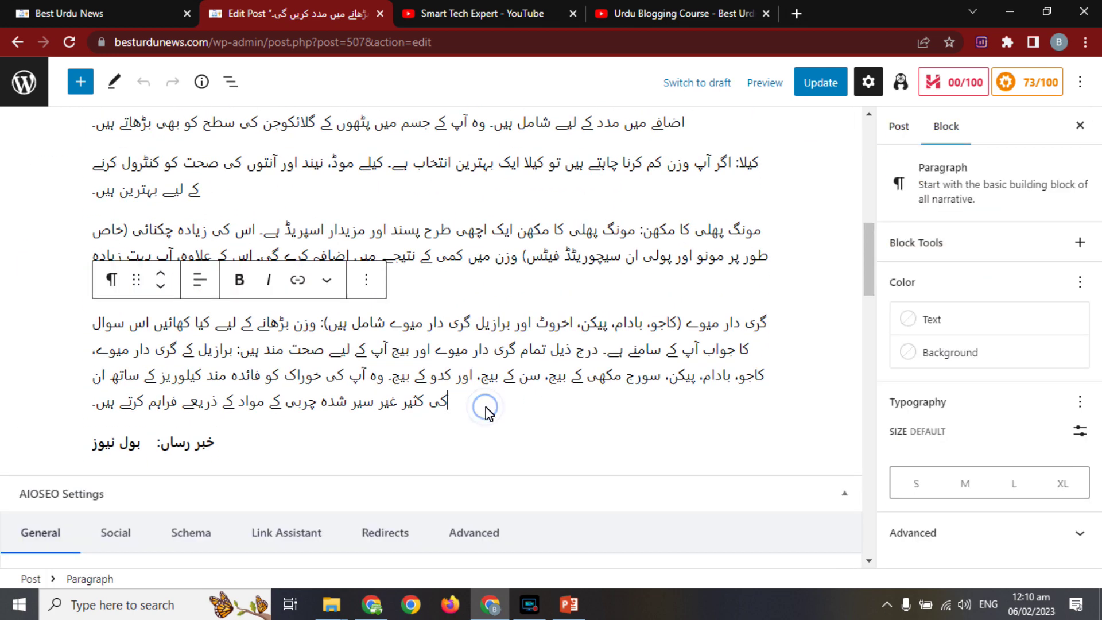
pyautogui.press('Return')
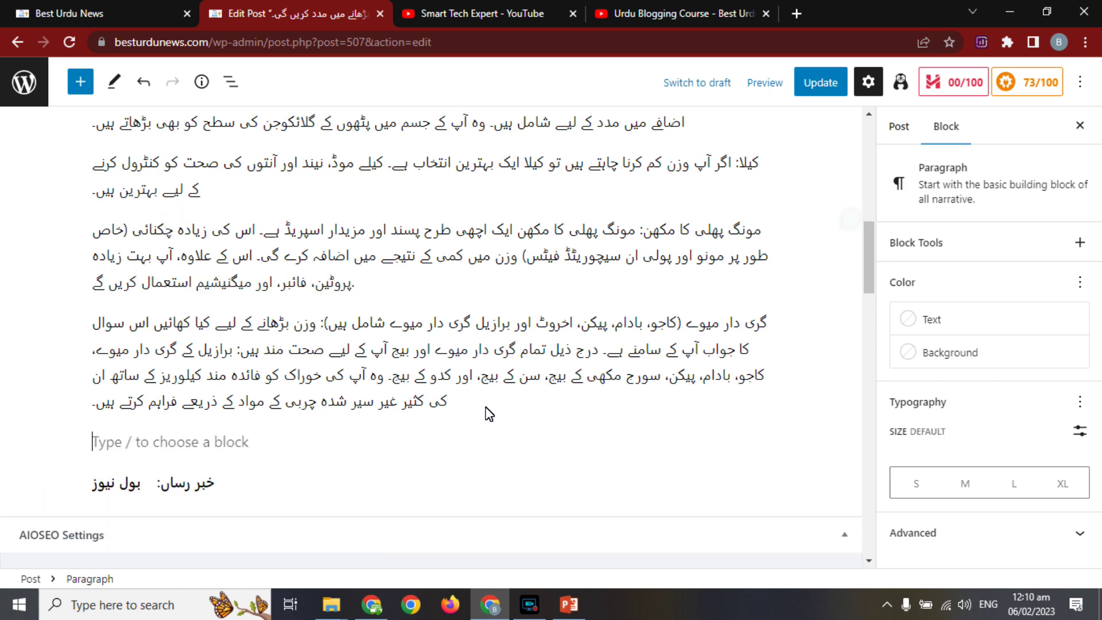
pyautogui.hotkey('alt', 'shift')
pyautogui.write('یہ')
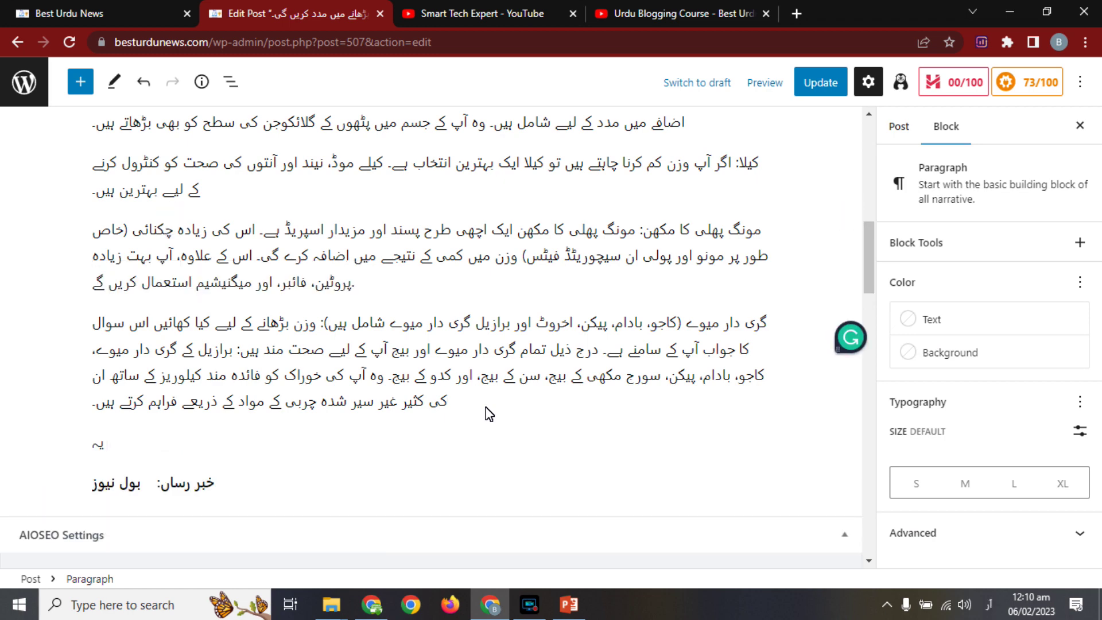
pyautogui.write(' آرٹیکل صحت کو بہتر بنانے کے لیے ہے۔')
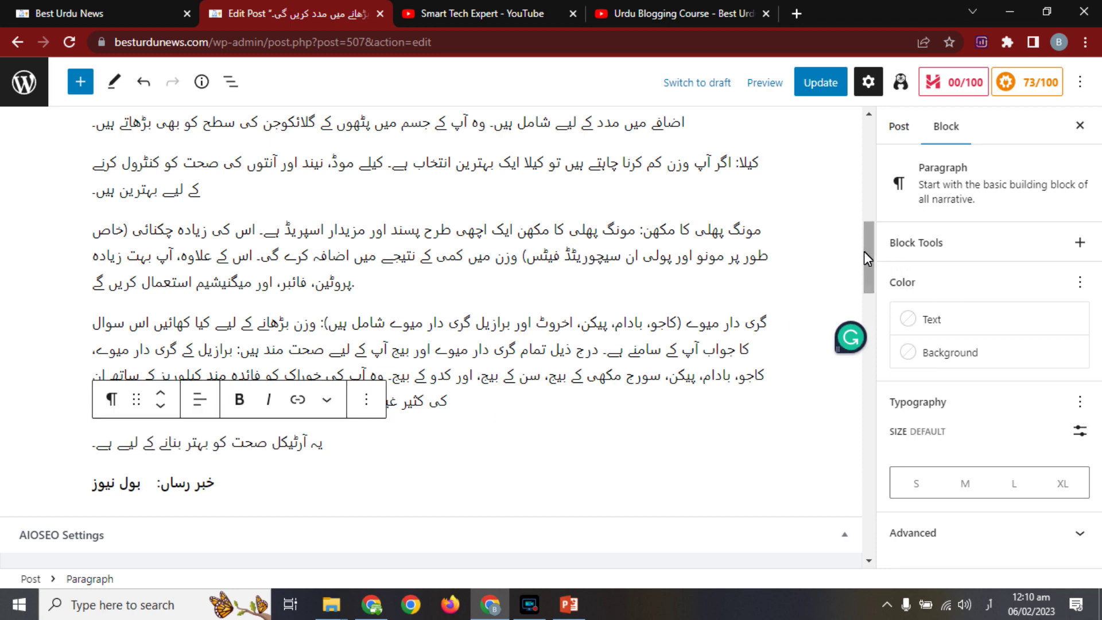
# Step: Check the focus keyphrase in introduction result and the Basic SEO and Title checks of the page analysis
pyautogui.moveTo(866, 252); pyautogui.dragTo(851, 418)
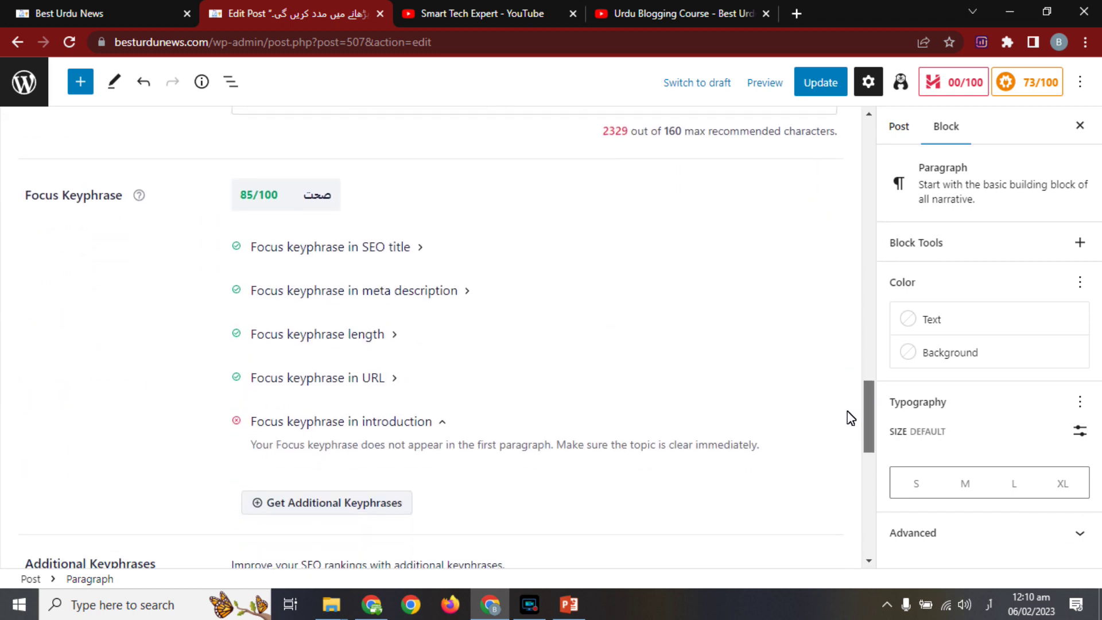
pyautogui.click(441, 423)
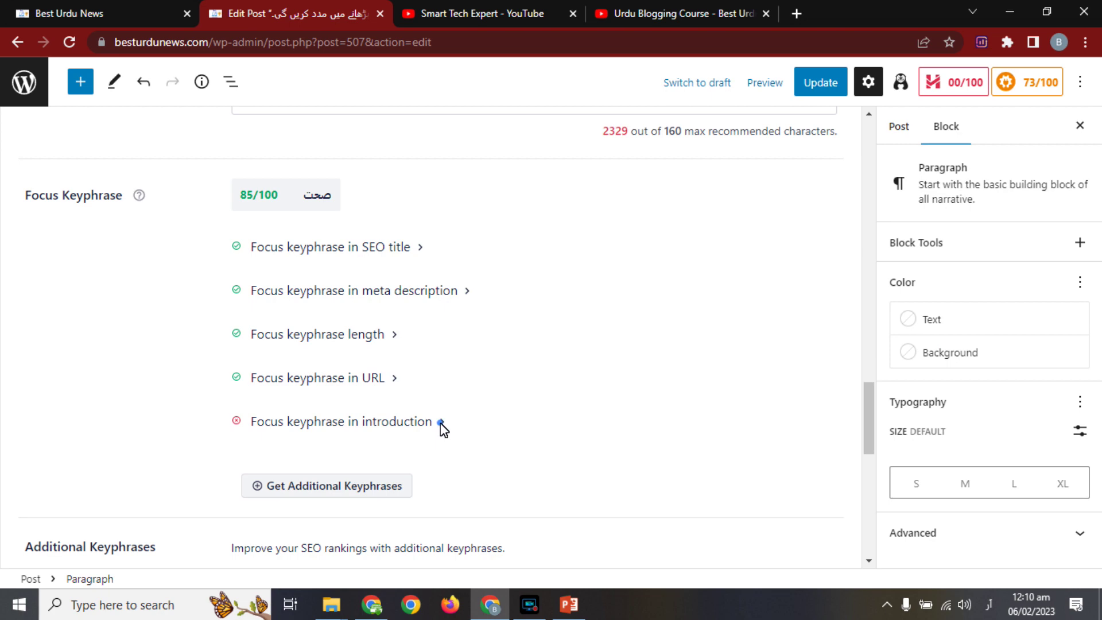
pyautogui.click(442, 423)
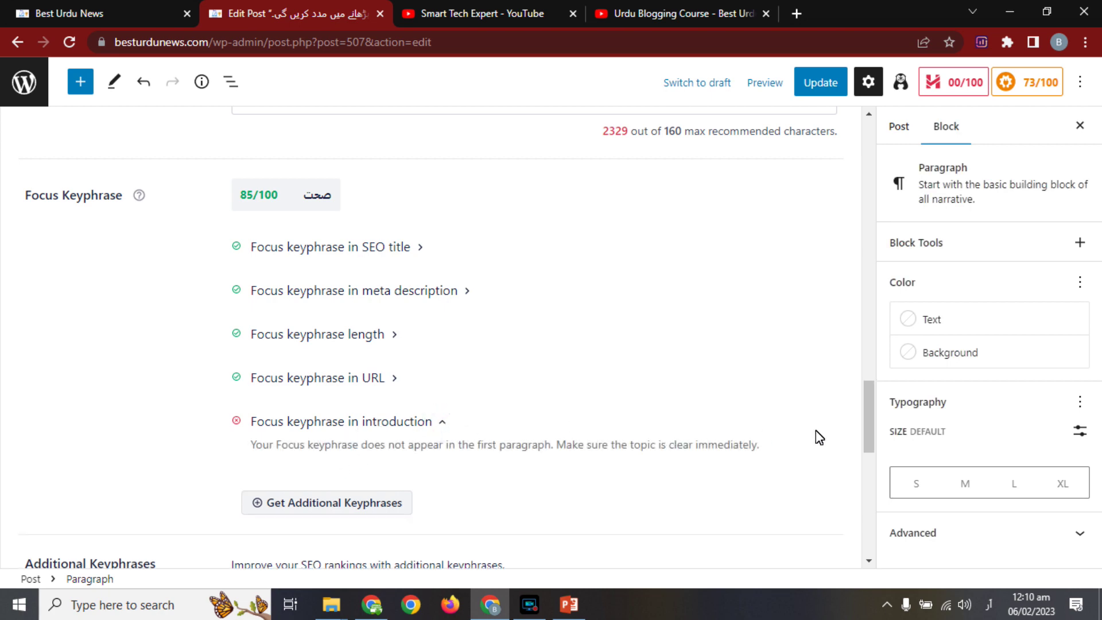
pyautogui.moveTo(868, 411); pyautogui.dragTo(864, 456)
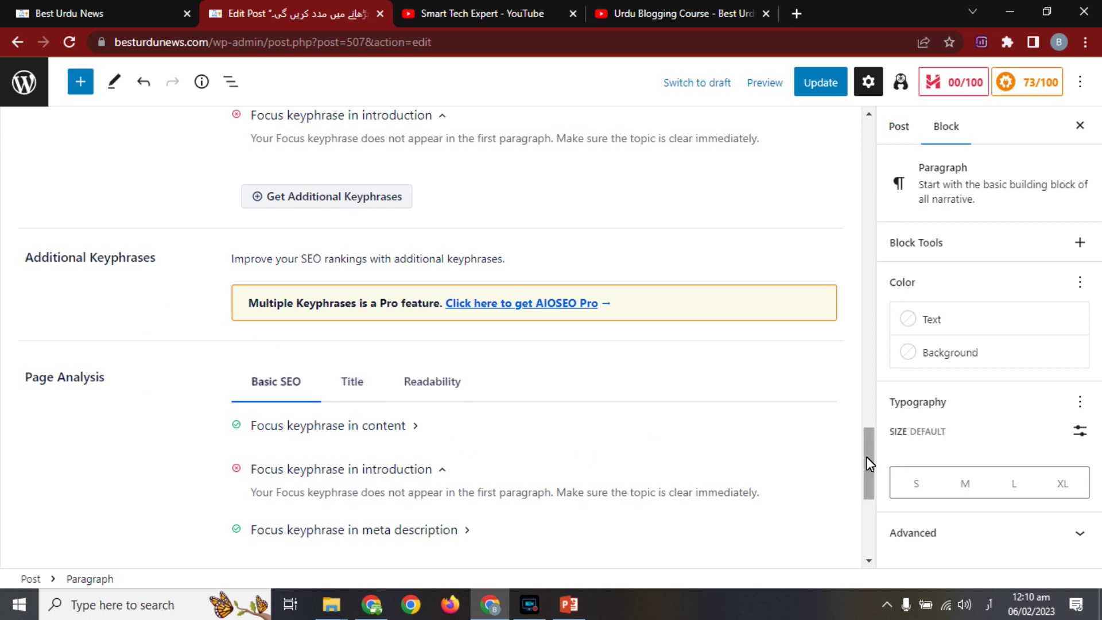
pyautogui.moveTo(866, 456); pyautogui.dragTo(866, 477)
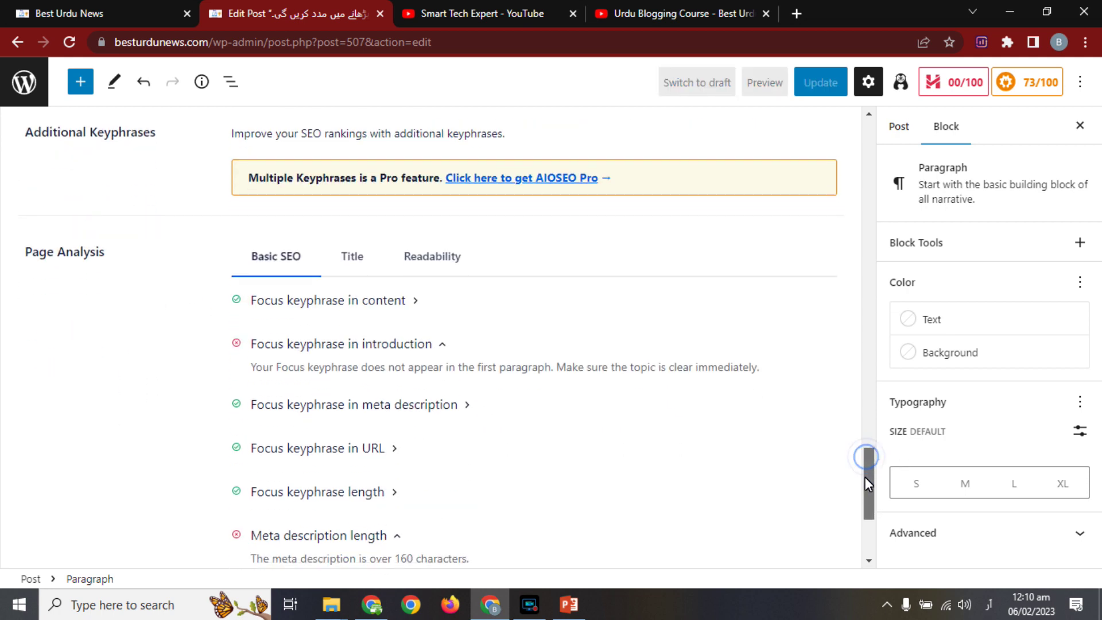
pyautogui.click(352, 274)
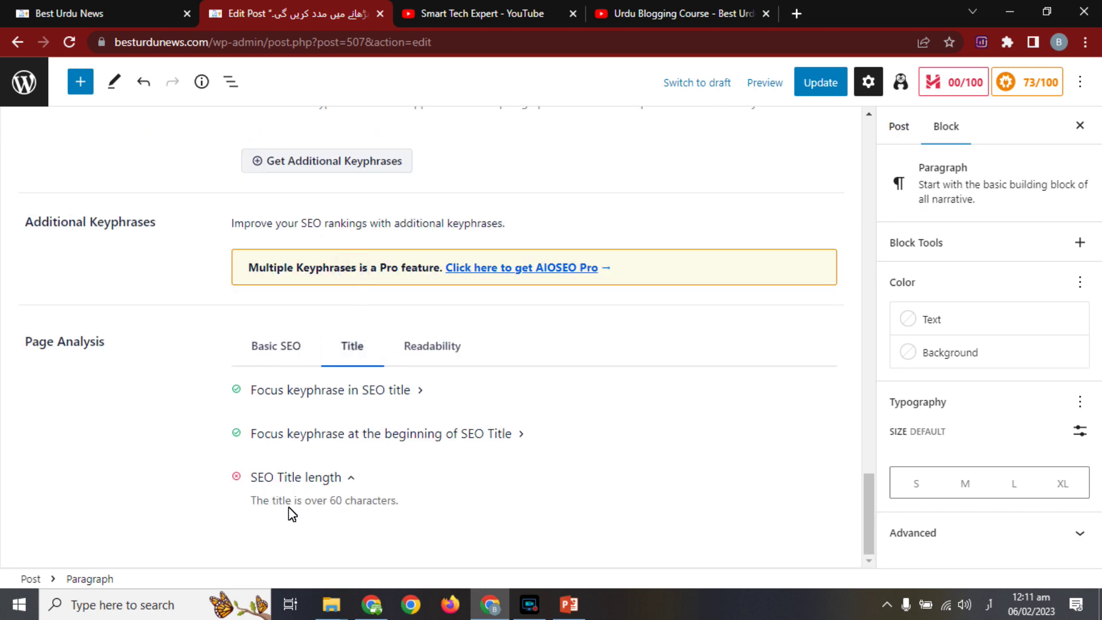
pyautogui.tripleClick(345, 504)
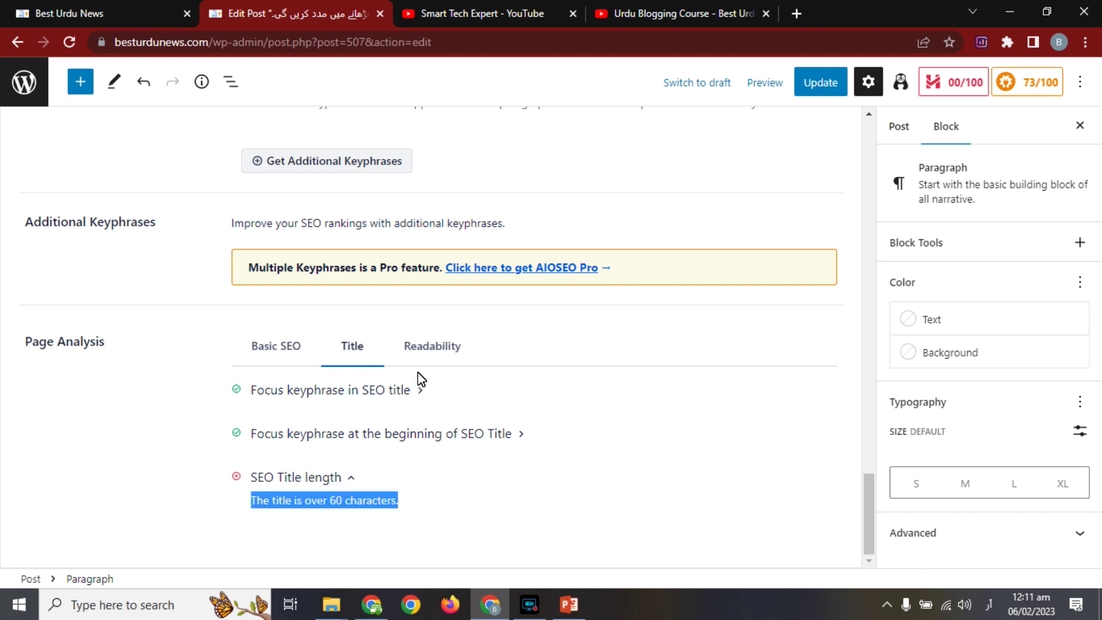
# Step: Examine the Readability checks of the page analysis, from images and sentence length down to Flesch reading ease
pyautogui.click(427, 352)
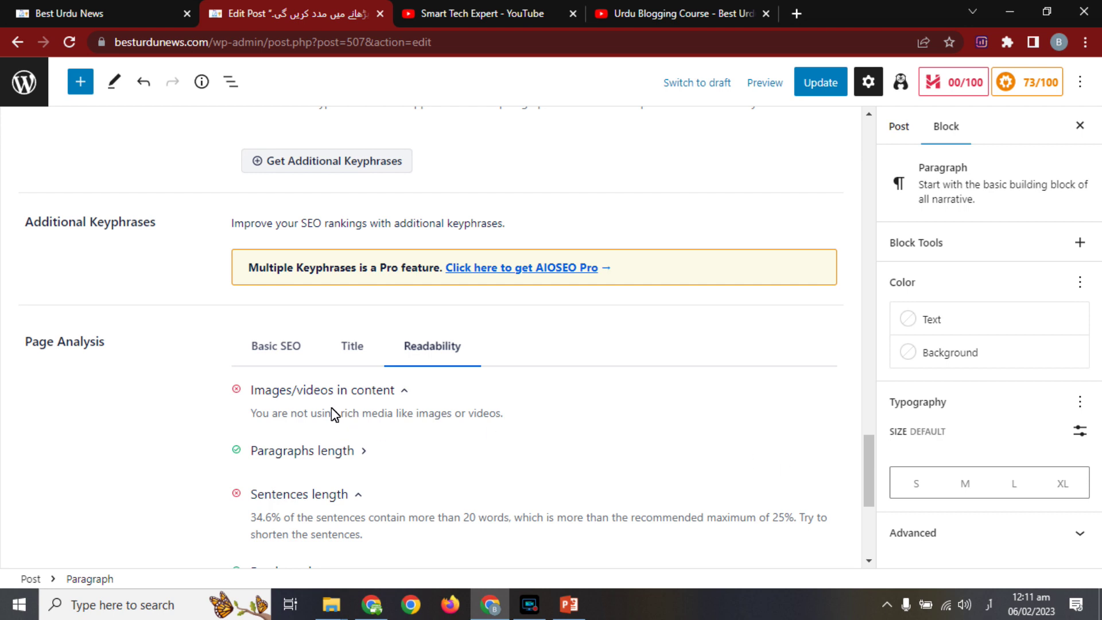
pyautogui.doubleClick(281, 393)
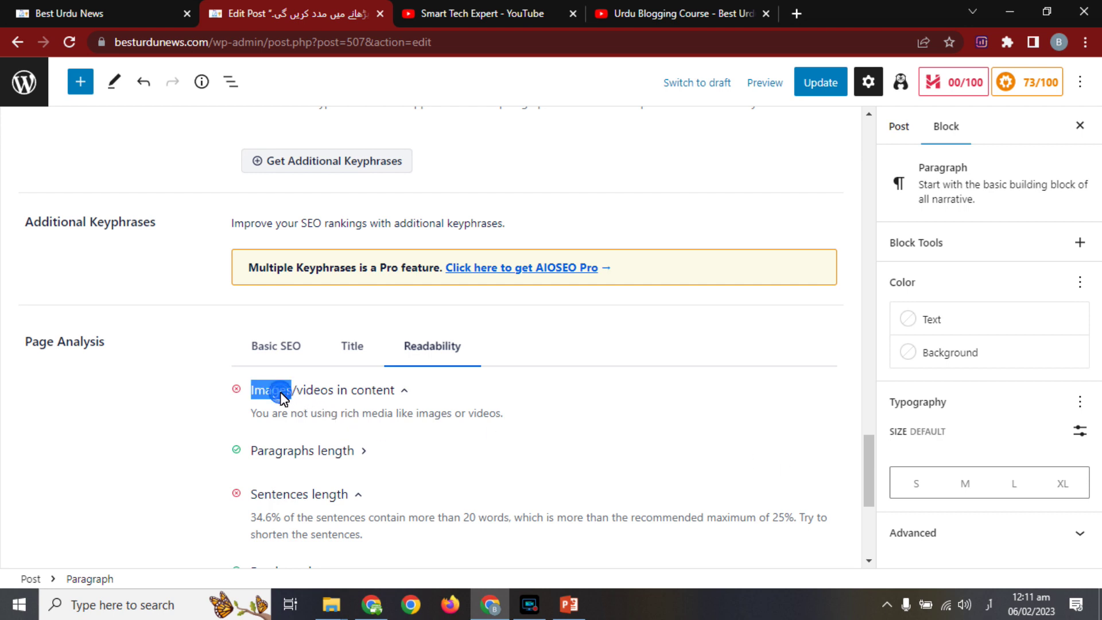
pyautogui.click(359, 419)
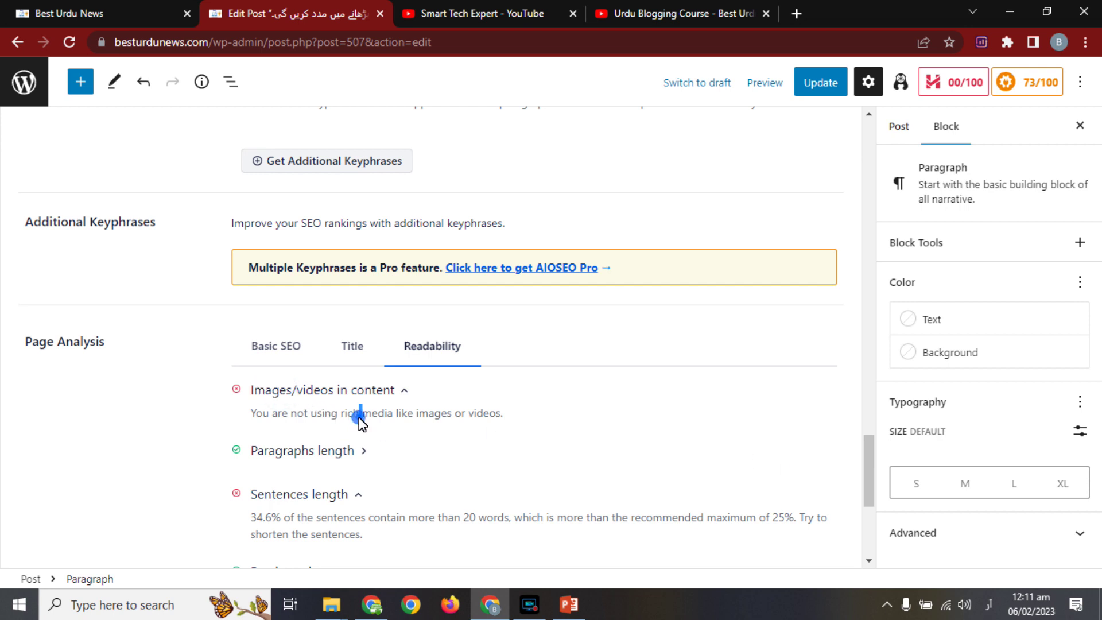
pyautogui.doubleClick(282, 498)
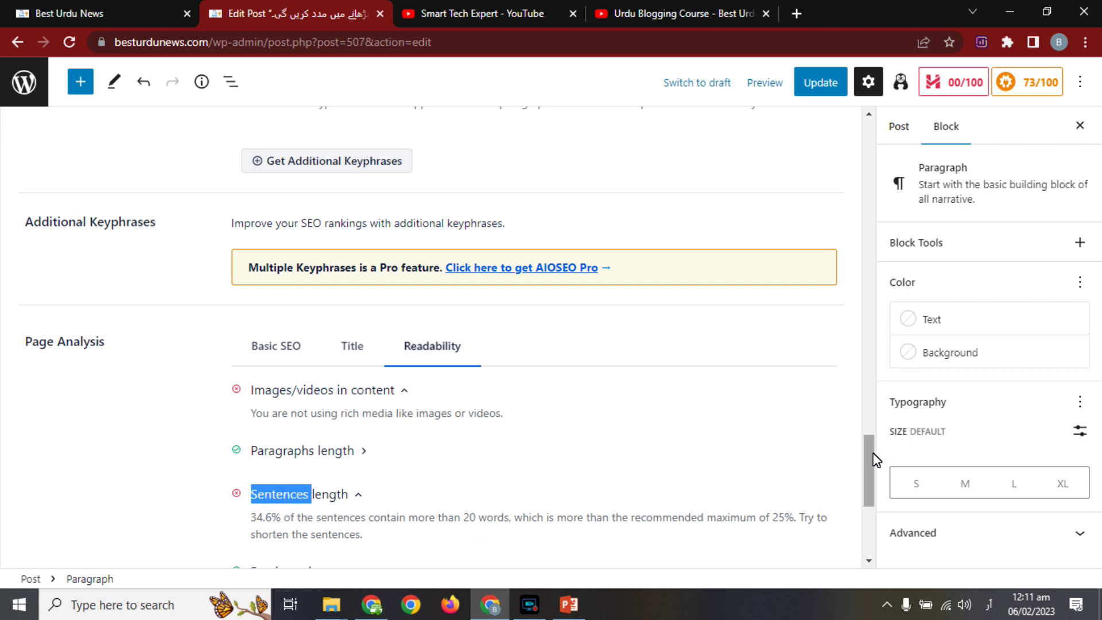
pyautogui.moveTo(873, 452); pyautogui.dragTo(873, 461)
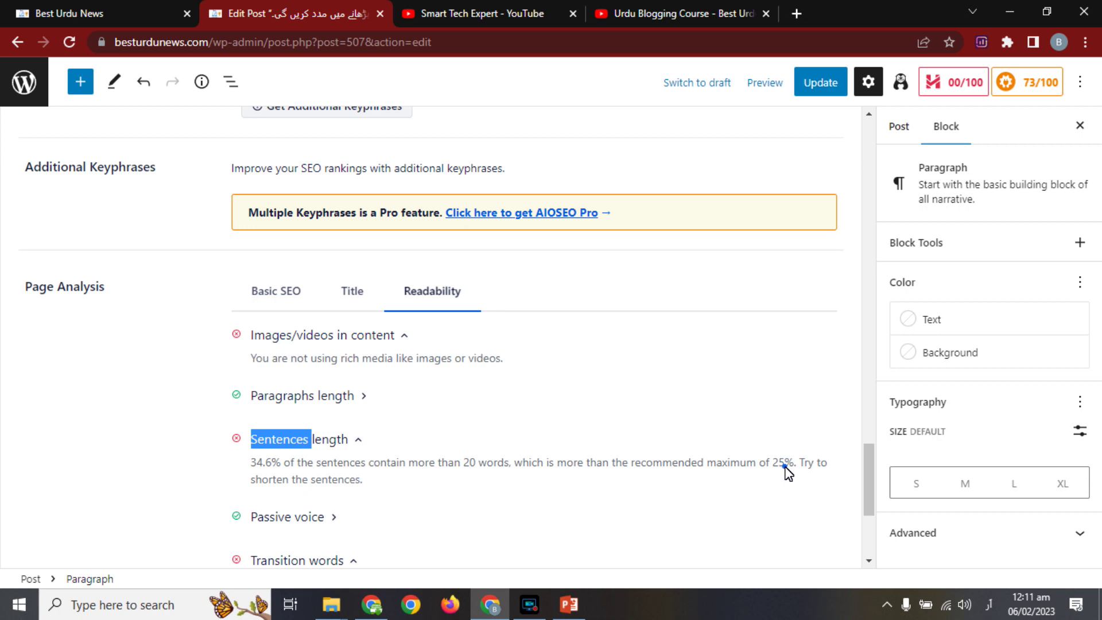
pyautogui.moveTo(784, 466); pyautogui.dragTo(793, 466)
pyautogui.click(867, 467)
pyautogui.moveTo(866, 469); pyautogui.dragTo(860, 508)
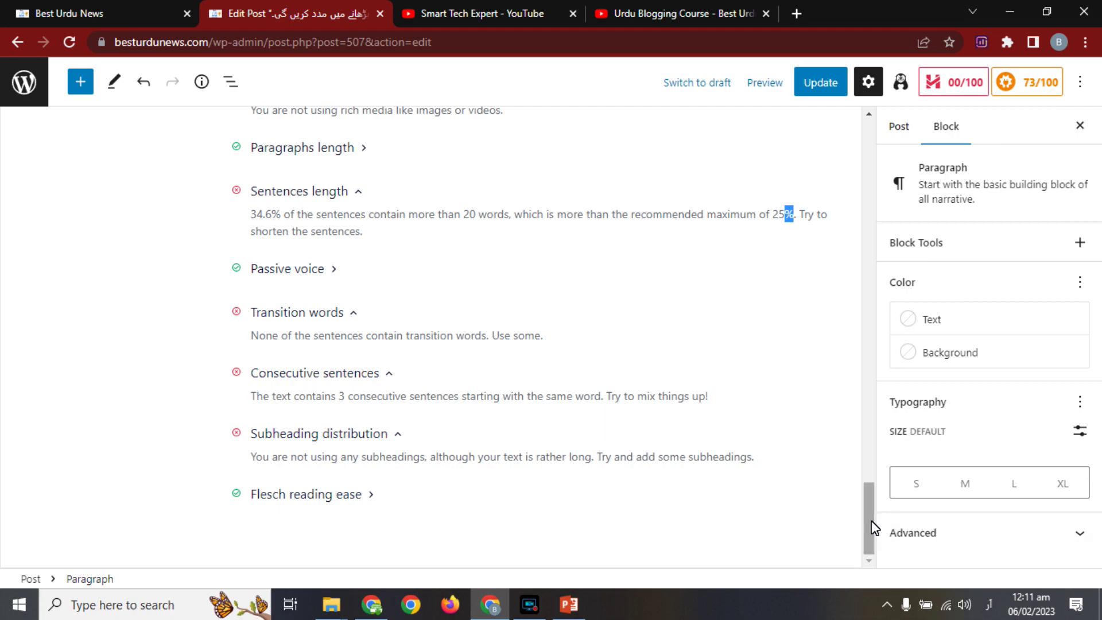
# Step: Update the published post with the new paragraph and focus keyphrase
pyautogui.moveTo(872, 522); pyautogui.dragTo(866, 151)
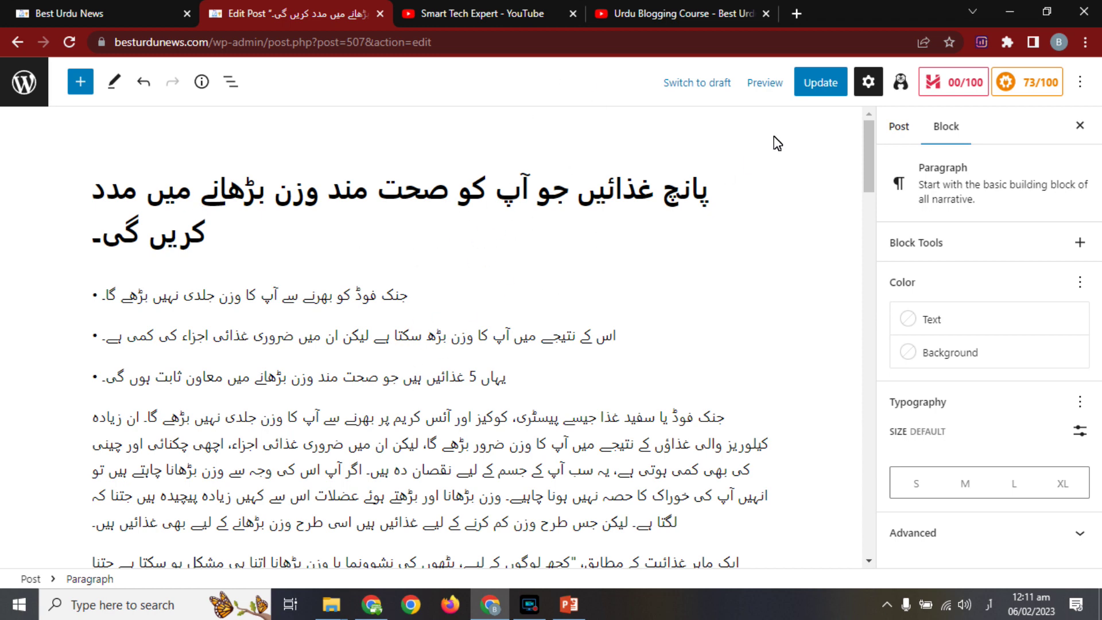
pyautogui.click(825, 74)
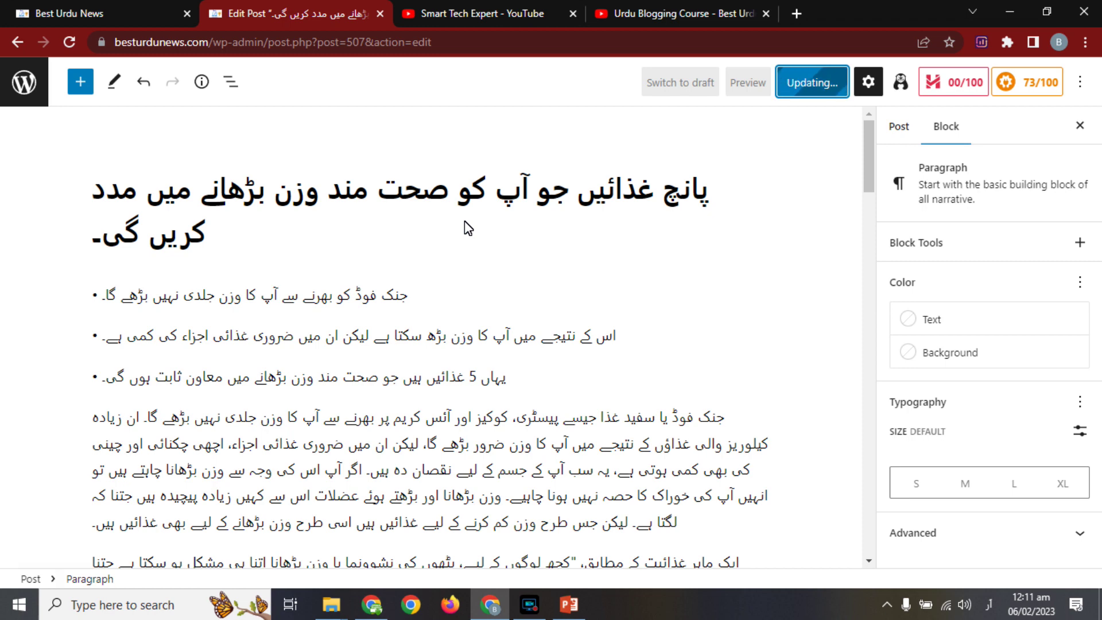
# Step: View the open Smart Tech Expert channel and Urdu Blogging Course pages on YouTube, and return to the post editor
pyautogui.click(490, 10)
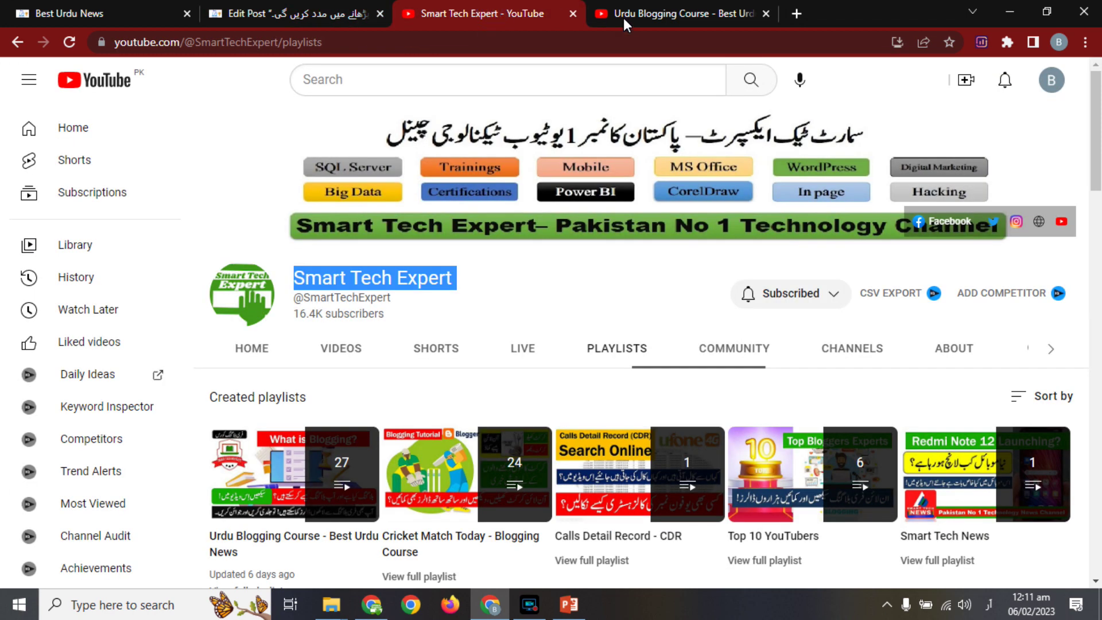
pyautogui.click(636, 19)
pyautogui.click(474, 21)
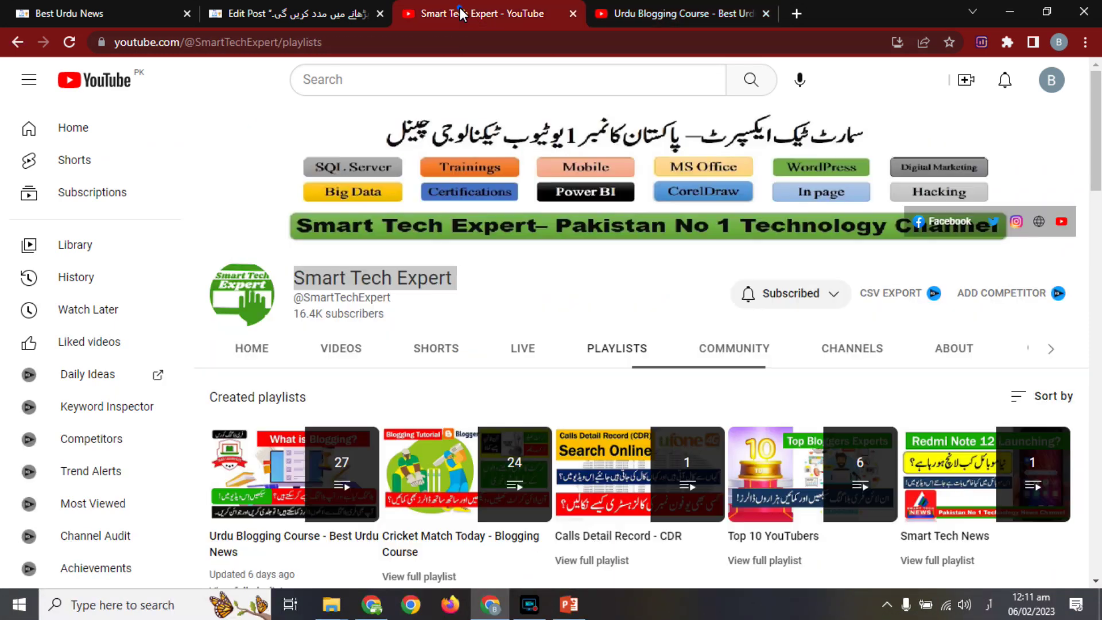
pyautogui.click(290, 14)
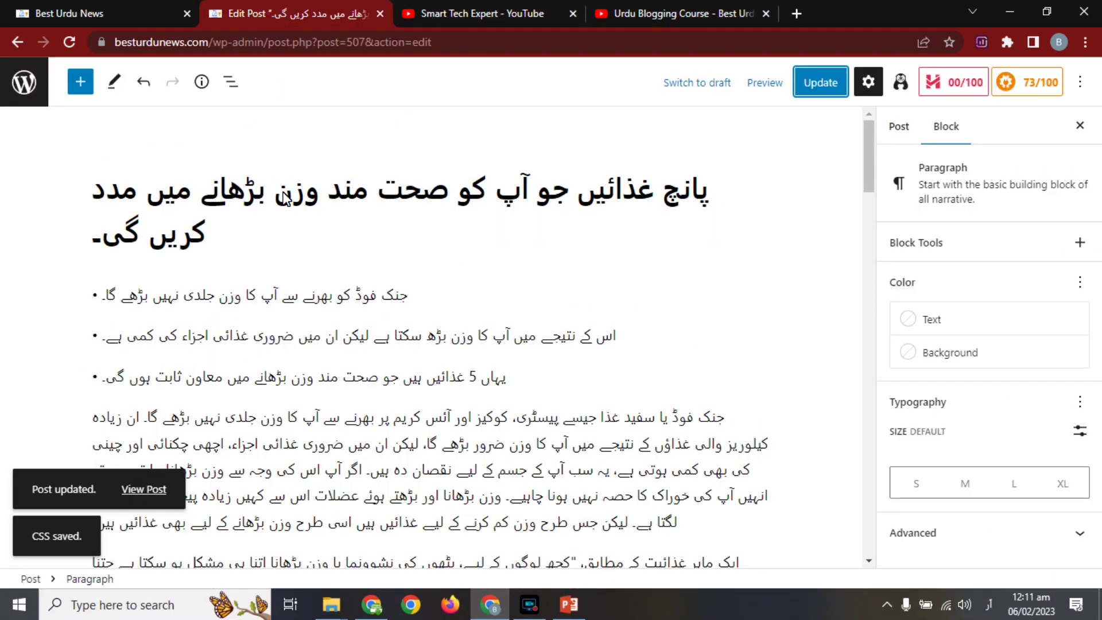
# Step: Leave the post editor for the list of all posts, and switch to the Smart Tech Expert channel on YouTube
pyautogui.click(26, 87)
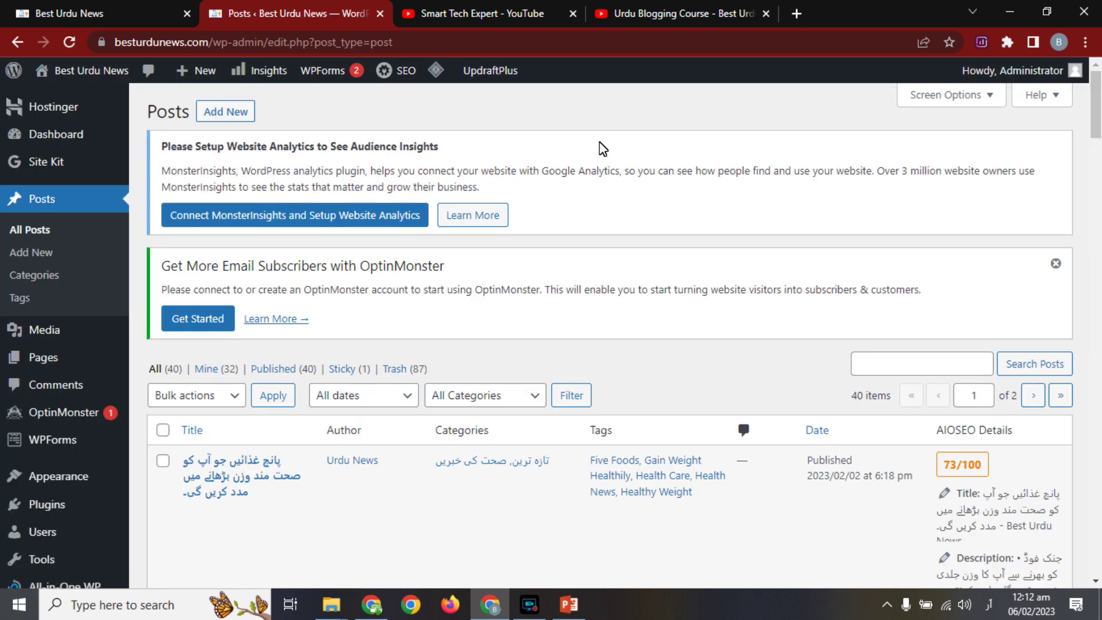
pyautogui.click(483, 13)
pyautogui.tripleClick(423, 287)
pyautogui.doubleClick(423, 287)
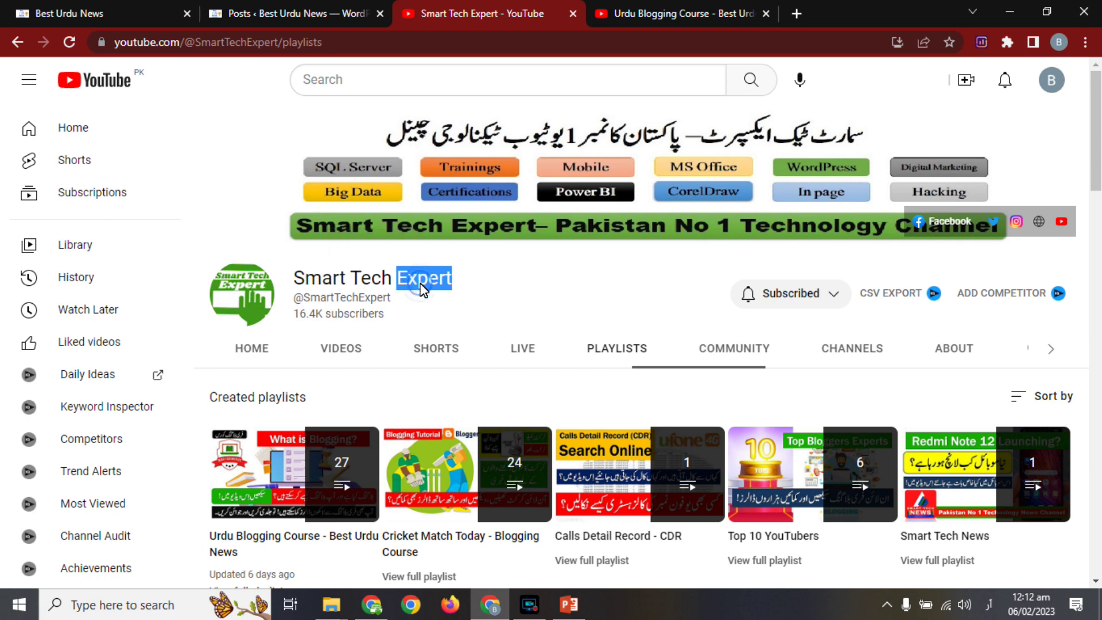